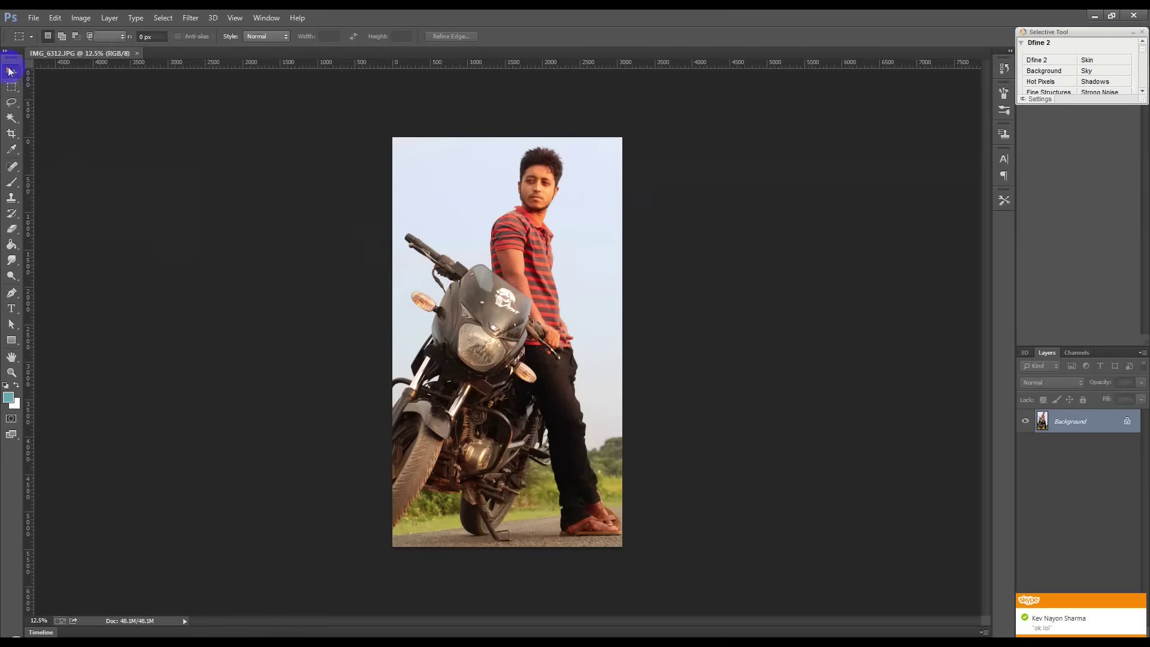
# Select the Spot Healing Brush and zoom in on the man's face.
pyautogui.rightClick(12, 167)
pyautogui.click(54, 167)
pyautogui.scroll(3, 470, 200)
pyautogui.moveTo(443, 216); pyautogui.dragTo(475, 269)
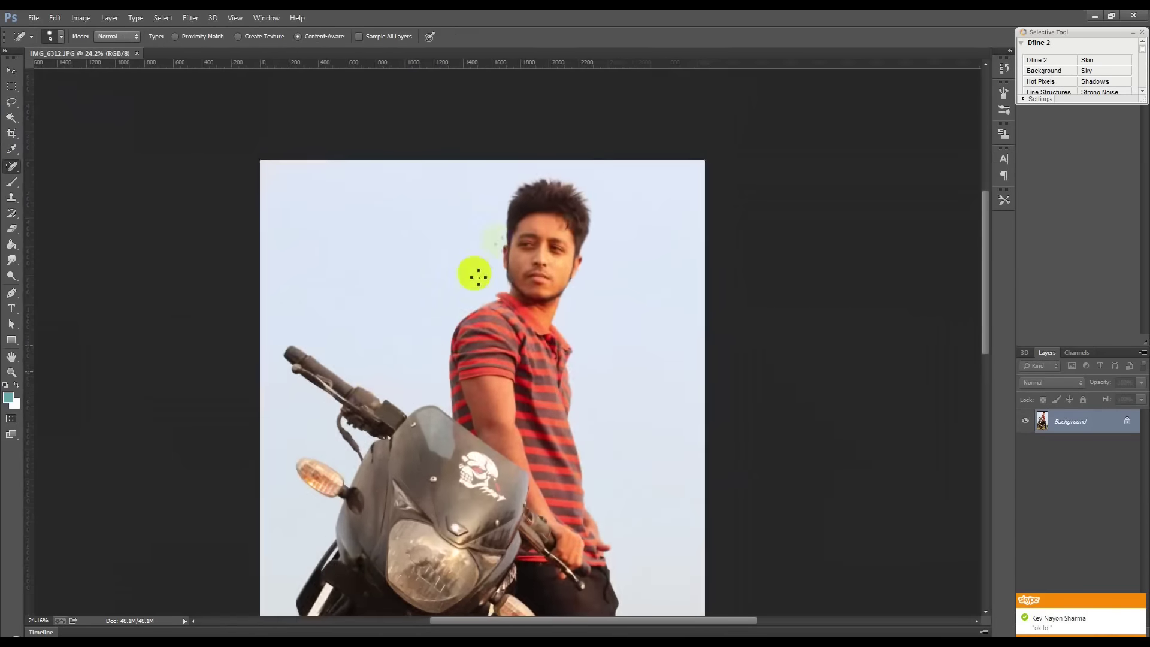
pyautogui.scroll(5, 629, 249)
pyautogui.scroll(3, 507, 237)
pyautogui.scroll(2, 544, 318)
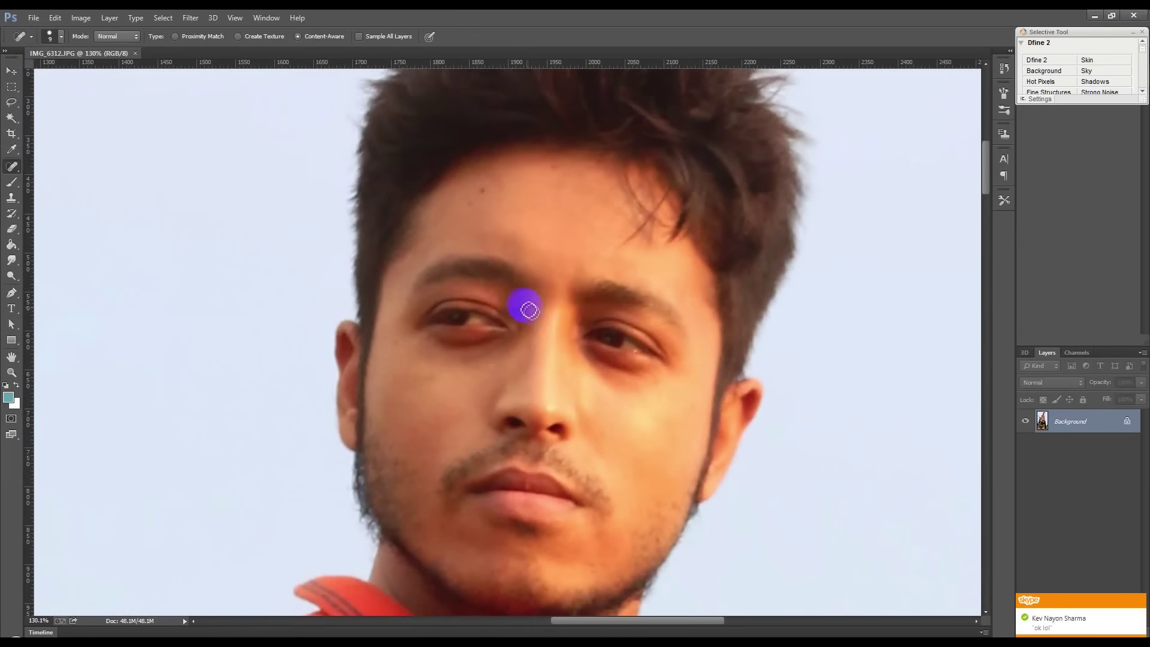
# Enlarge the brush slightly and heal the forehead blemish and the jaw blemish.
pyautogui.press(']')
pyautogui.click(489, 205)
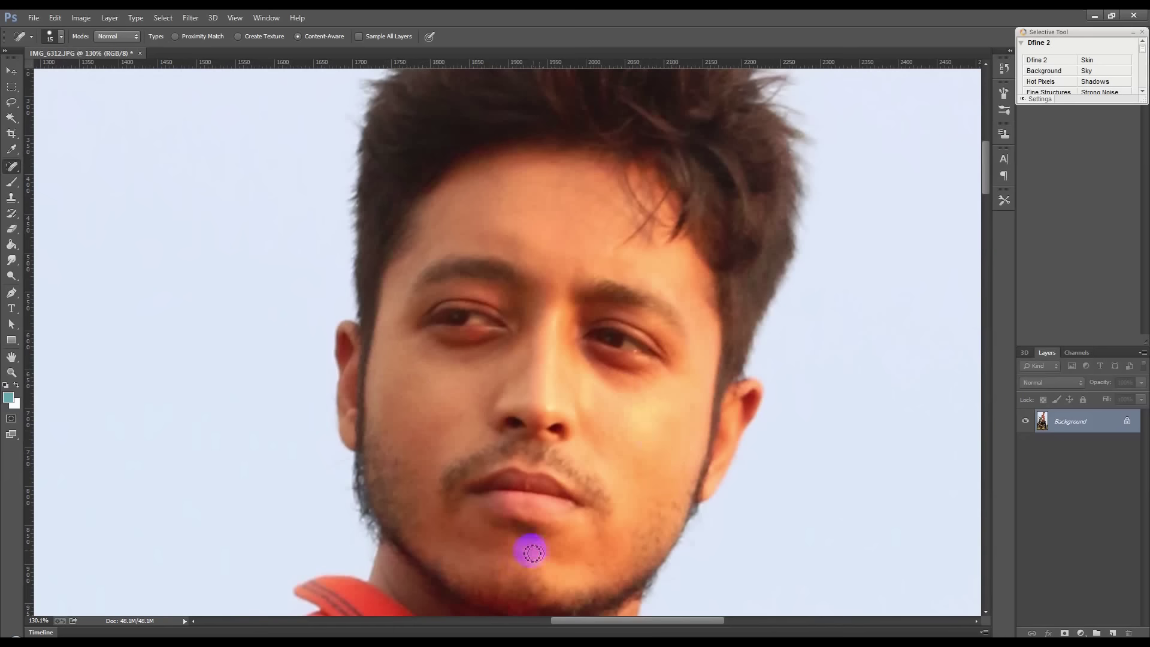
pyautogui.moveTo(437, 516); pyautogui.dragTo(443, 529)
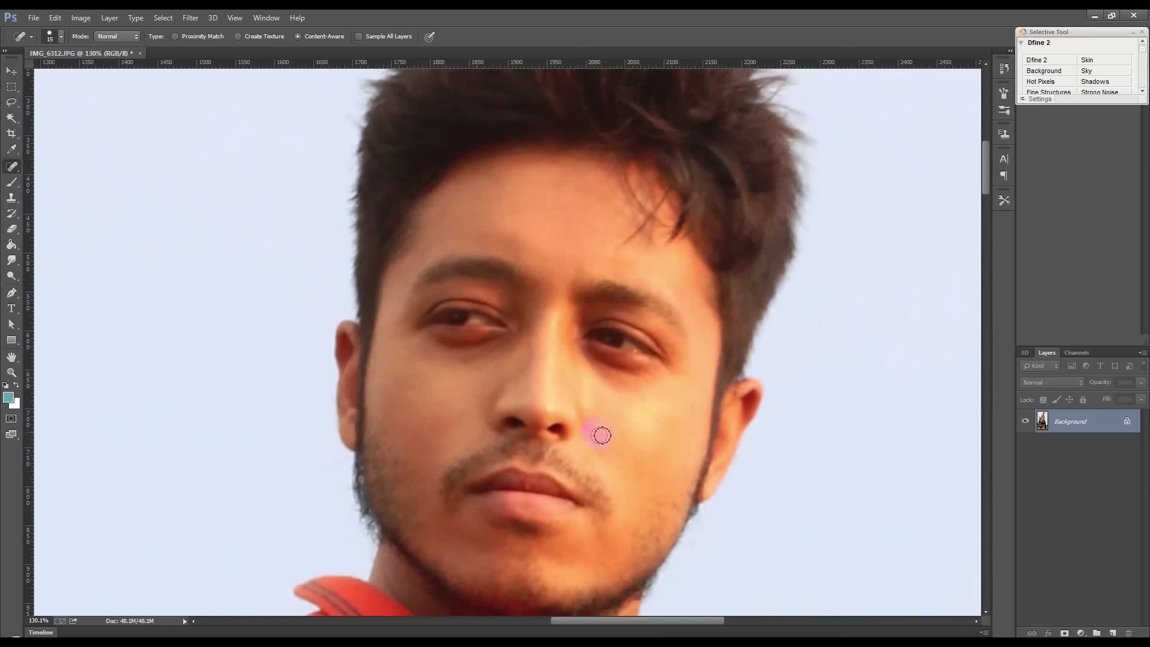
pyautogui.scroll(-3, 570, 441)
pyautogui.scroll(-3, 482, 441)
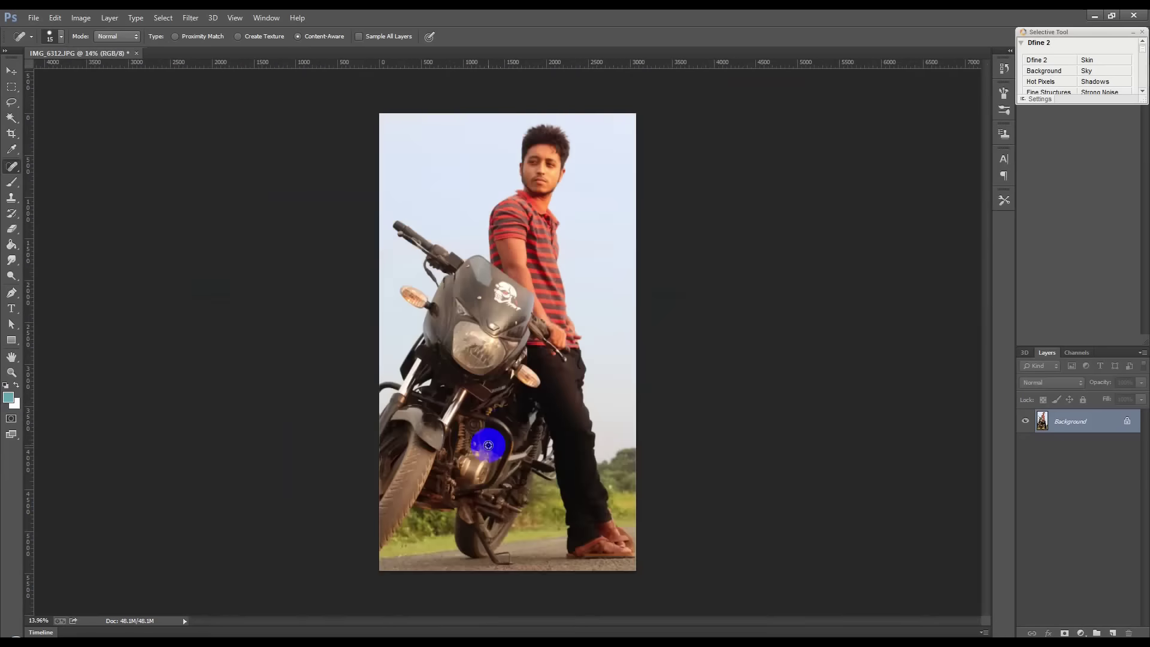
# Heal the four small dark, reddish and orange spots in the grass by the wheel.
pyautogui.scroll(5, 476, 473)
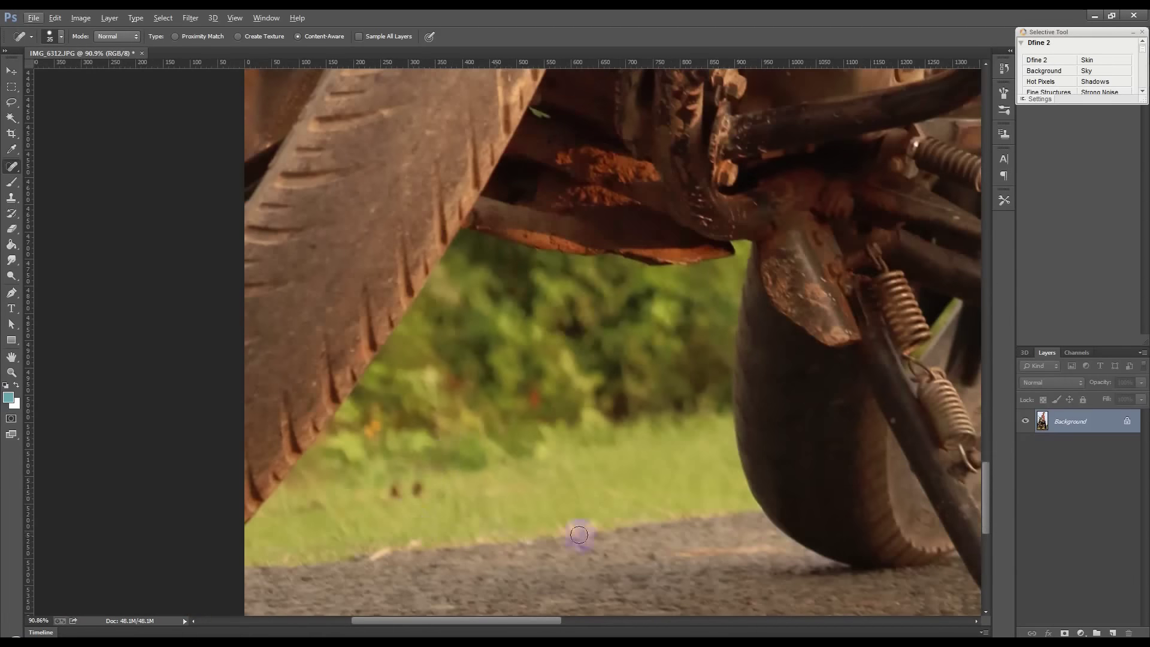
pyautogui.moveTo(418, 490); pyautogui.dragTo(375, 503)
pyautogui.click(532, 387)
pyautogui.click(453, 383)
pyautogui.click(368, 424)
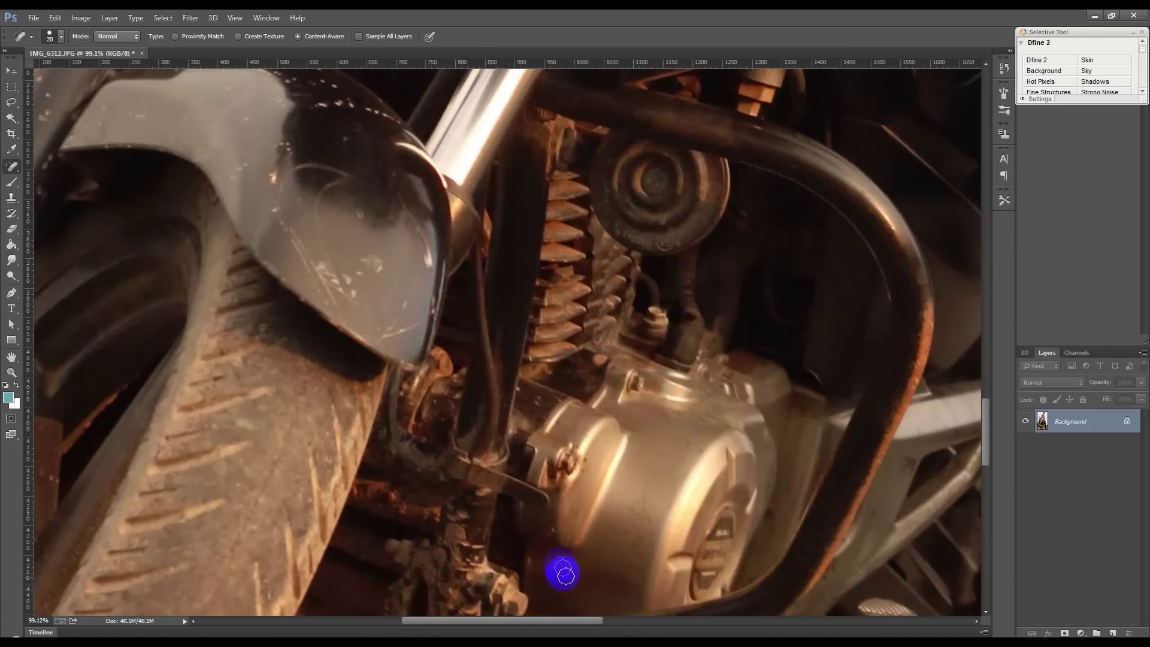
# Heal the two marks on the motorcycle's front fender.
pyautogui.scroll(3, 546, 418)
pyautogui.hscroll(-5, 452, 346)
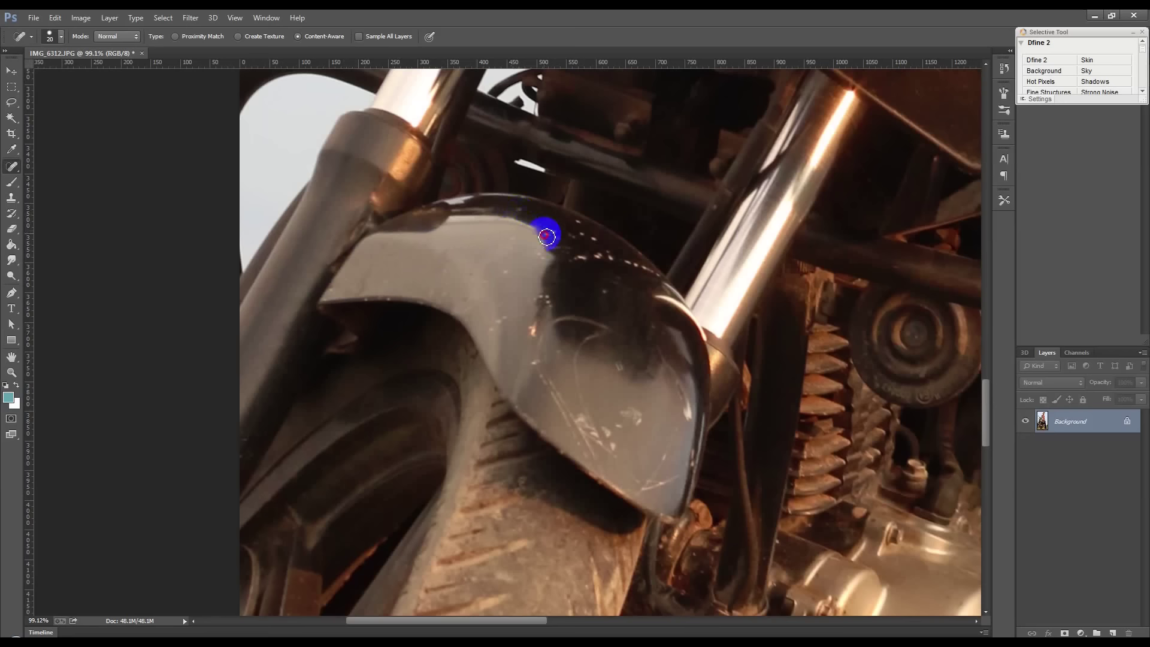
pyautogui.click(535, 322)
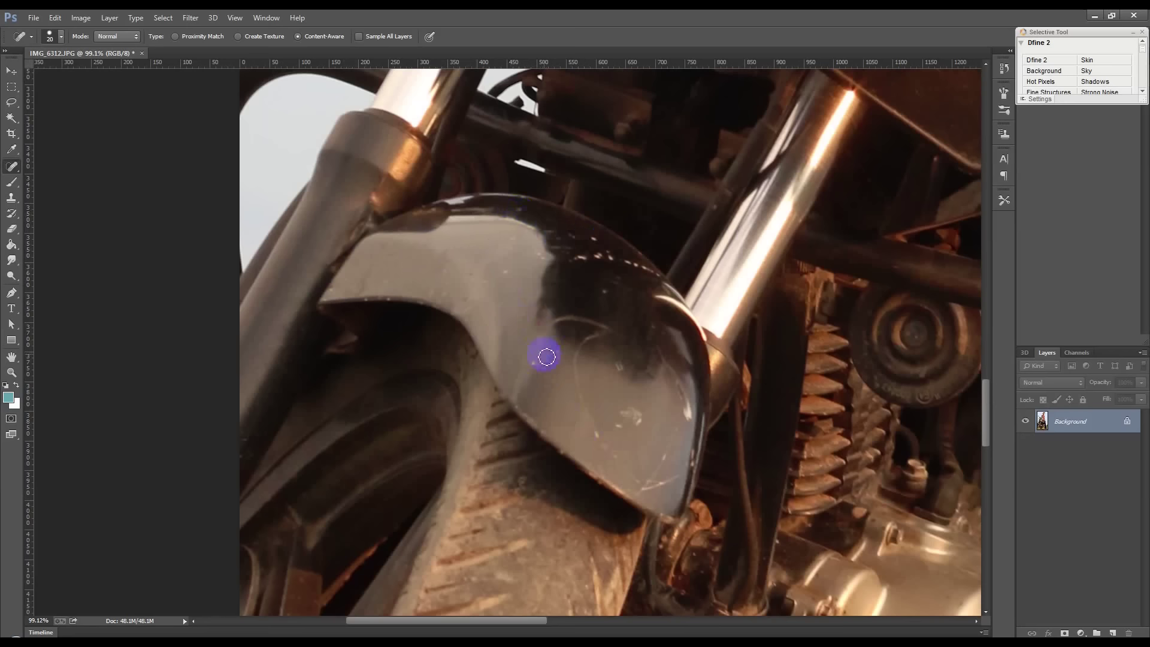
pyautogui.click(597, 416)
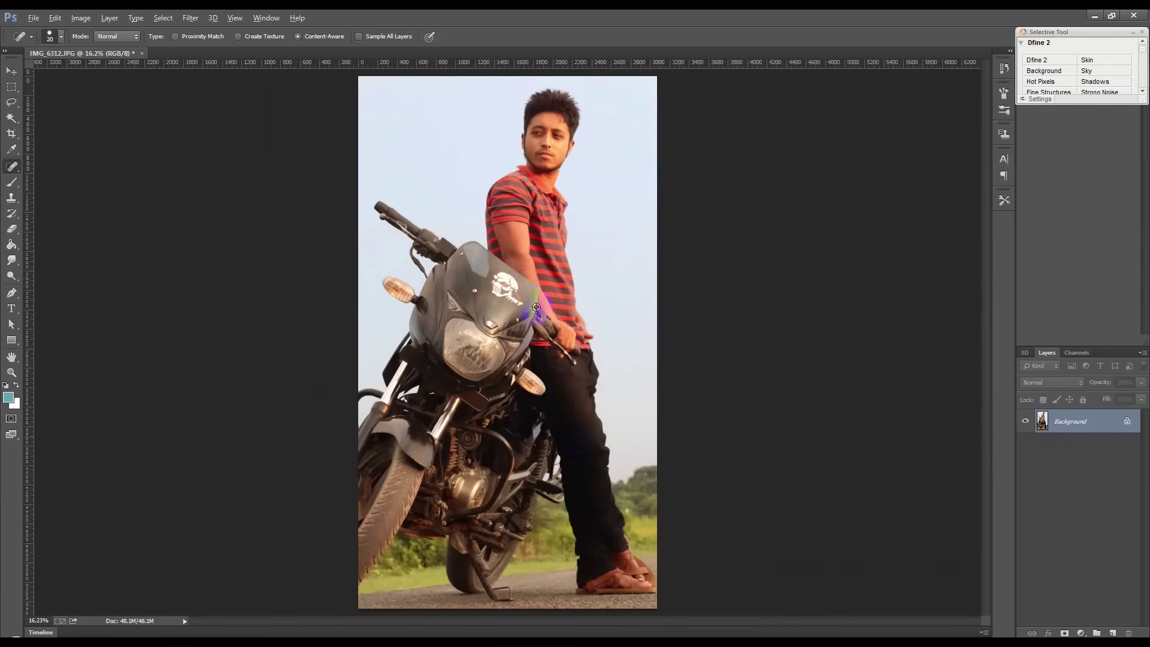
pyautogui.click(10, 73)
# Apply a Camera Raw Filter with Highlights -100 and Shadows +100, then duplicate it to a new layer.
pyautogui.click(194, 19)
pyautogui.click(210, 92)
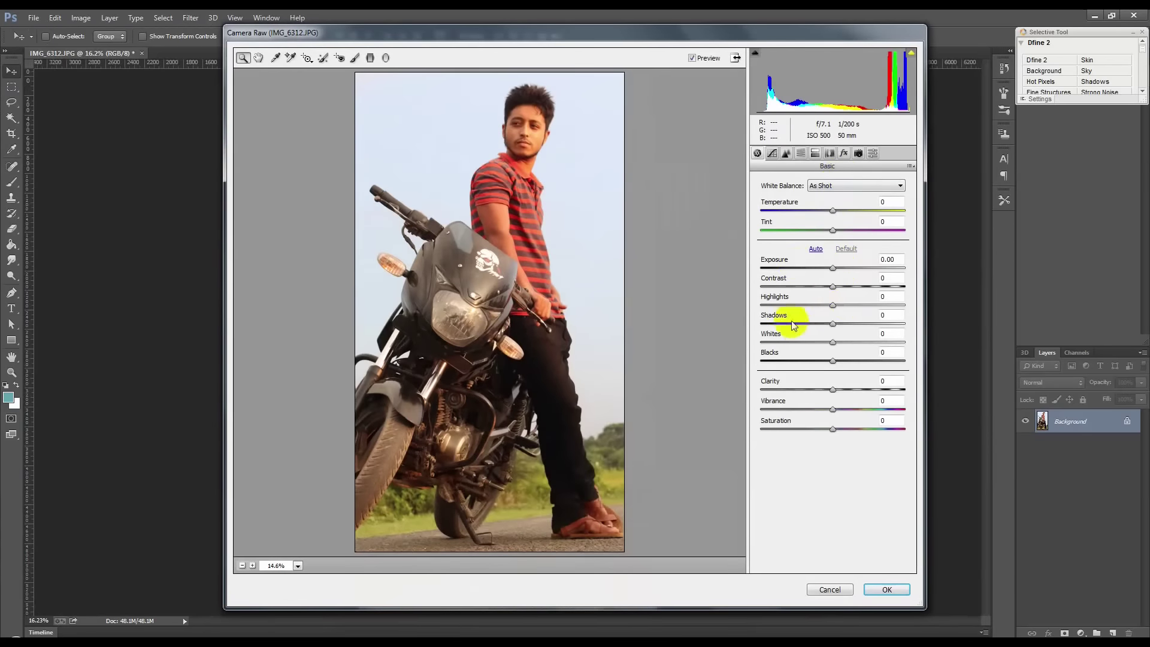
pyautogui.moveTo(833, 305); pyautogui.dragTo(754, 306)
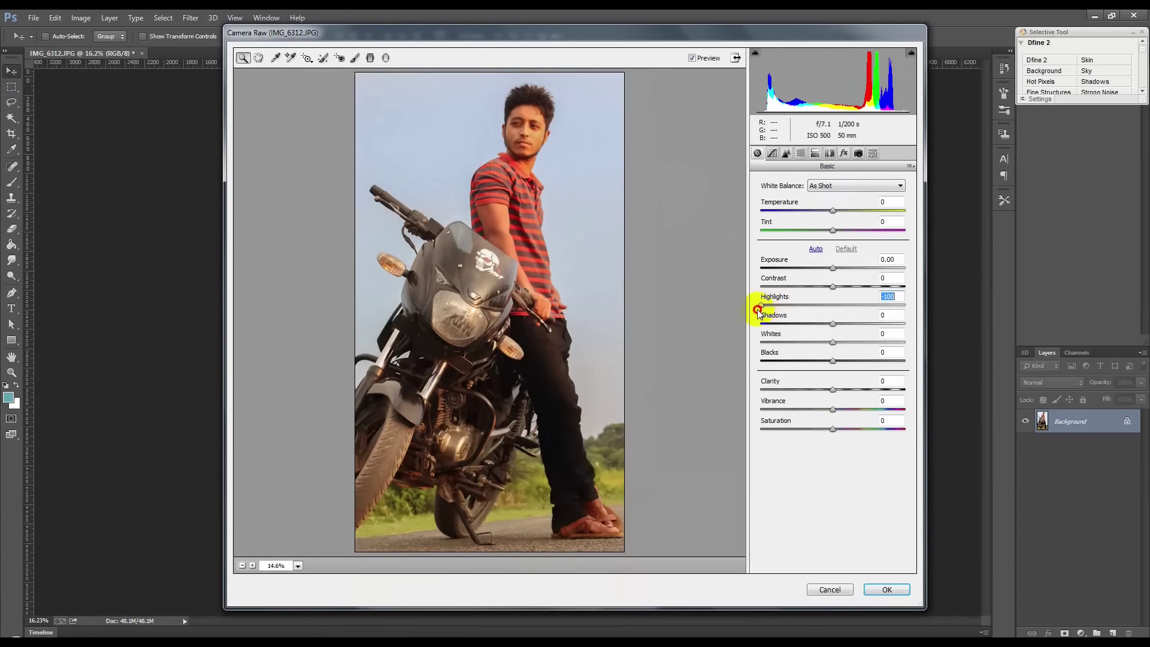
pyautogui.moveTo(833, 324); pyautogui.dragTo(895, 324)
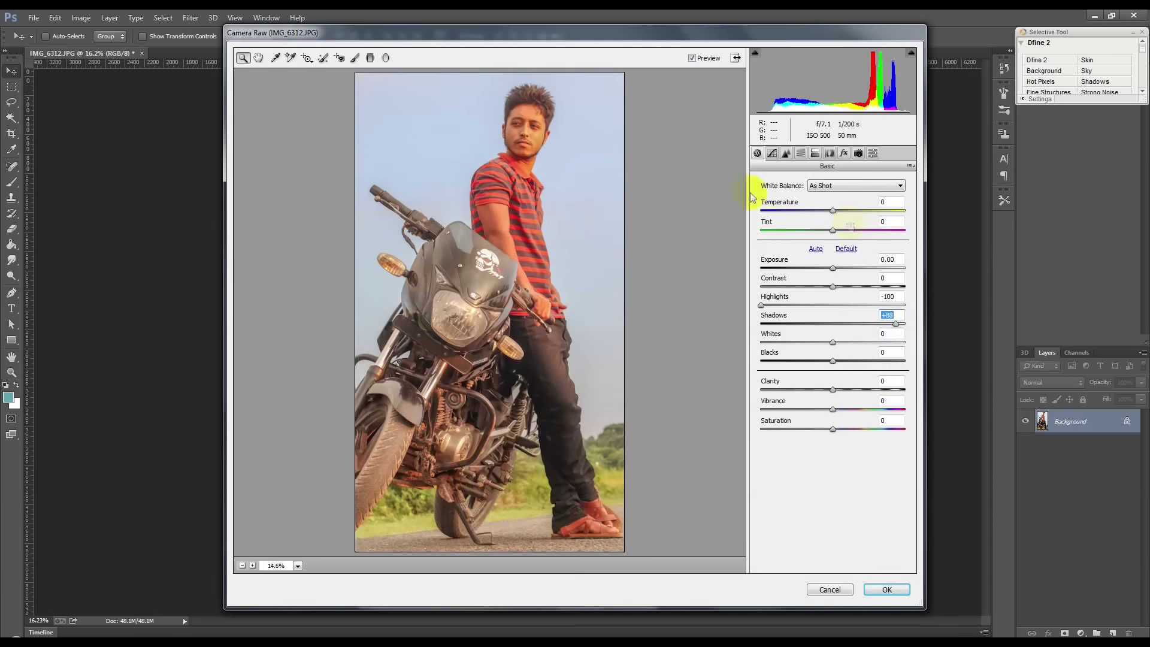
pyautogui.moveTo(896, 324)
pyautogui.mouseDown()
pyautogui.moveTo(938, 321)
pyautogui.moveTo(879, 321)
pyautogui.moveTo(931, 328)
pyautogui.mouseUp()
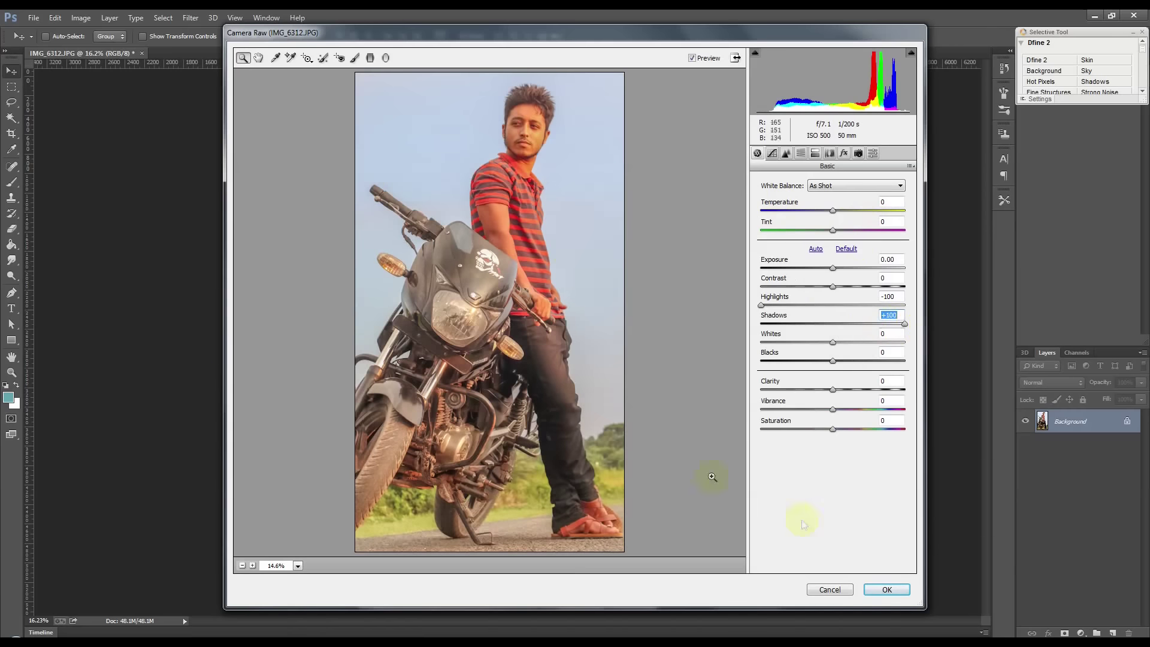
pyautogui.click(887, 591)
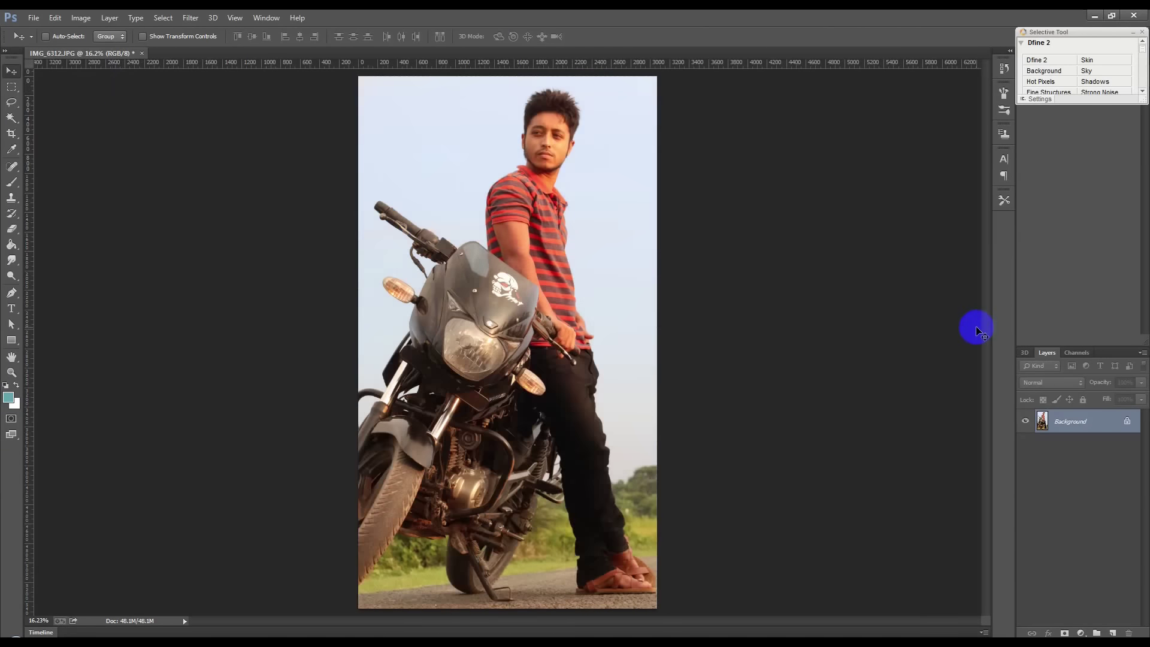
pyautogui.hotkey('ctrl', 'j')
# Save the document as the Photoshop file IMG_6312.psd.
pyautogui.hotkey('ctrl', 'shift', 's')
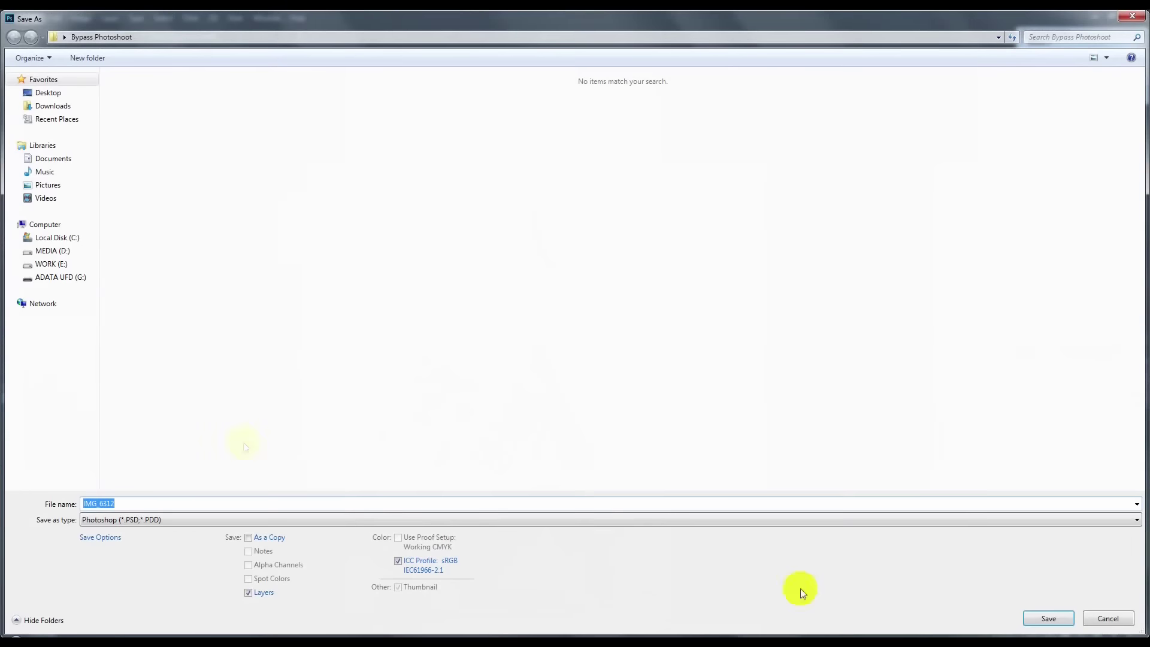
pyautogui.click(1047, 622)
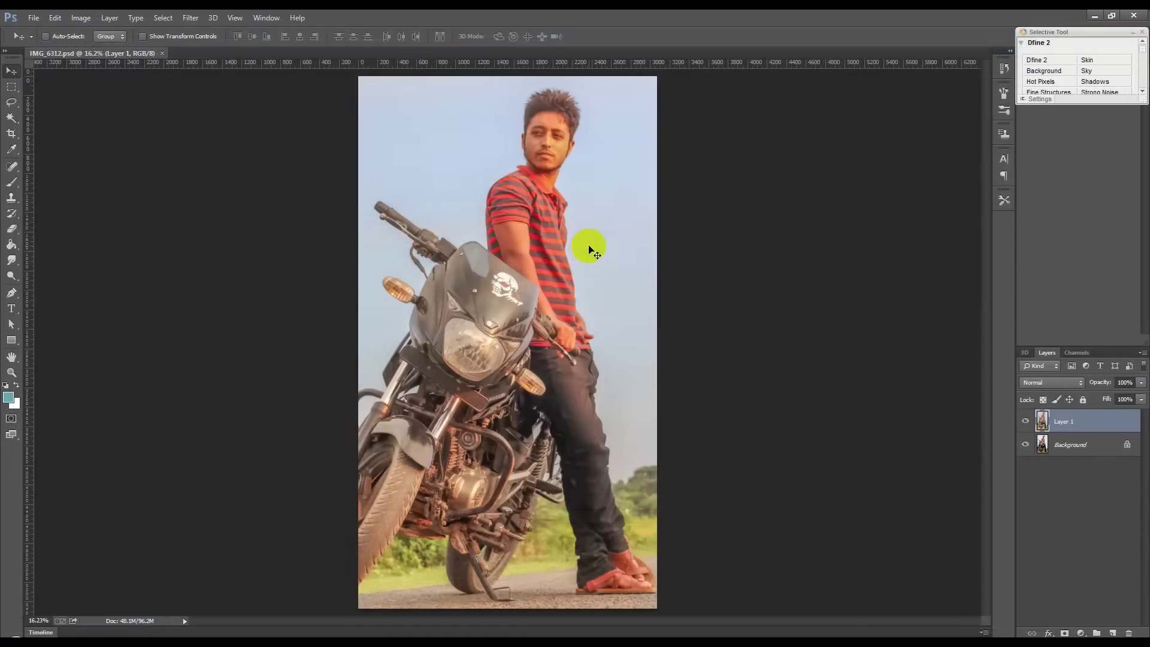
pyautogui.scroll(3, 531, 153)
pyautogui.scroll(-2, 532, 160)
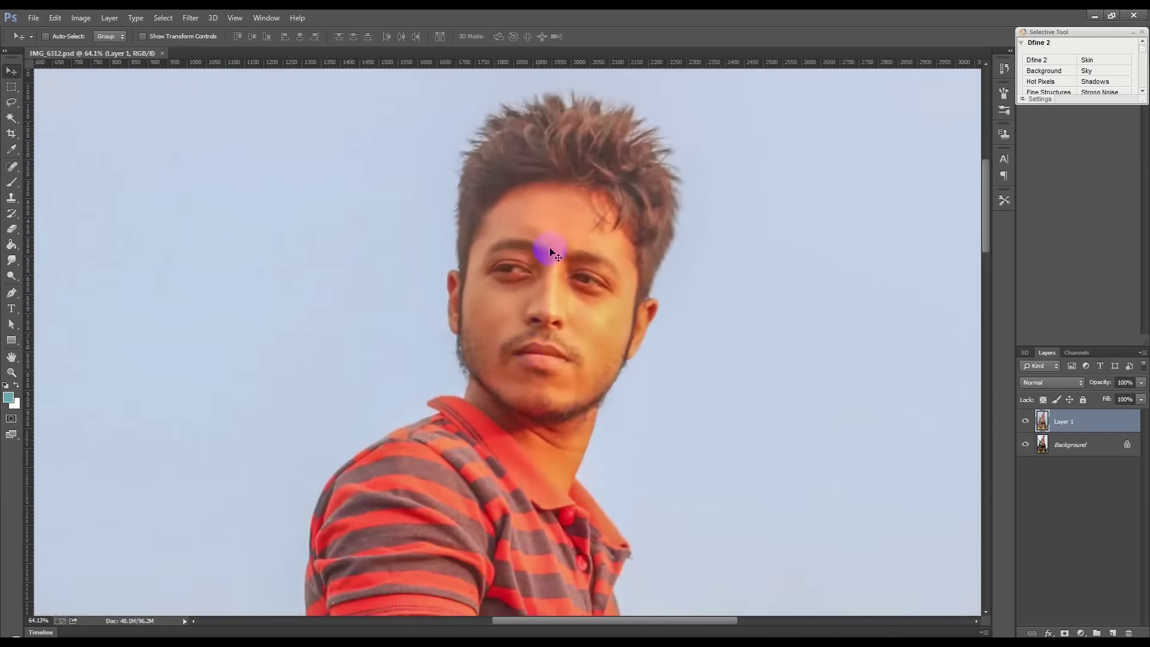
pyautogui.scroll(-3, 544, 248)
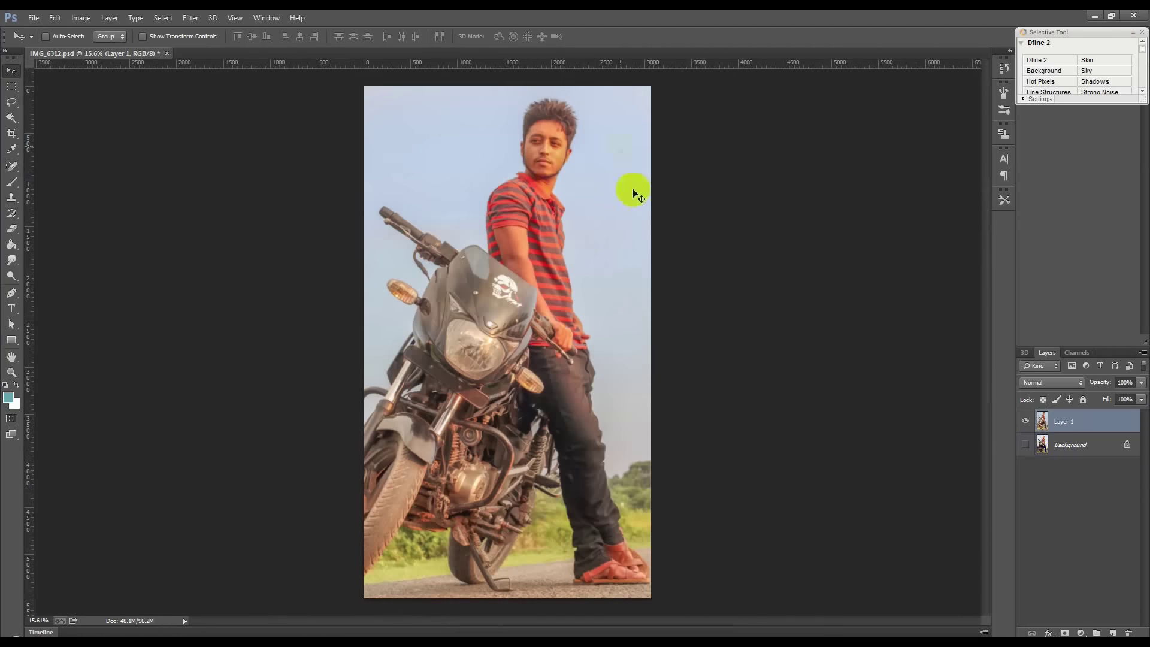
pyautogui.click(191, 20)
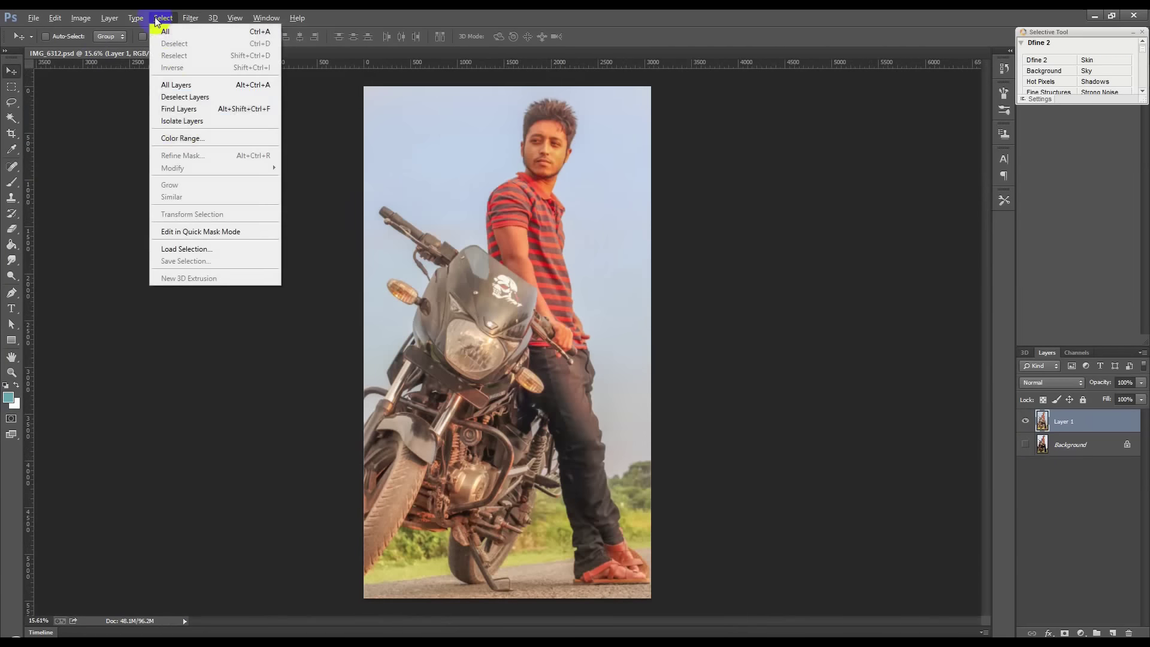
# Use Color Range to sample the sky, adding the lower background and left-edge sky, and accept.
pyautogui.click(179, 148)
pyautogui.moveTo(521, 115); pyautogui.dragTo(829, 136)
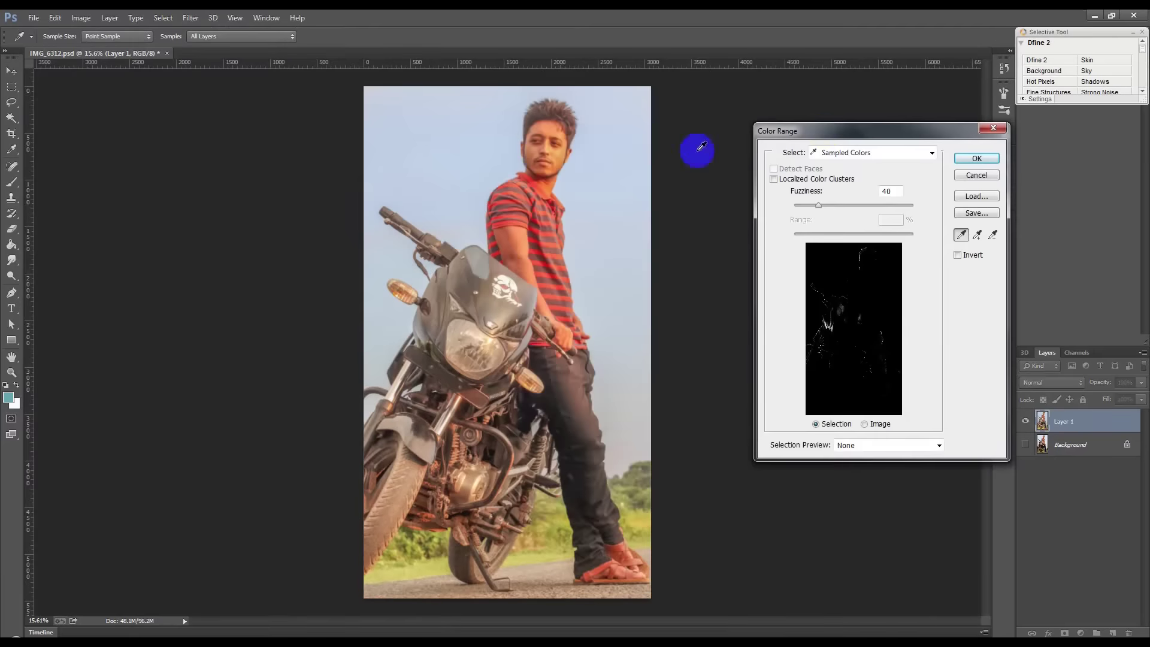
pyautogui.click(435, 147)
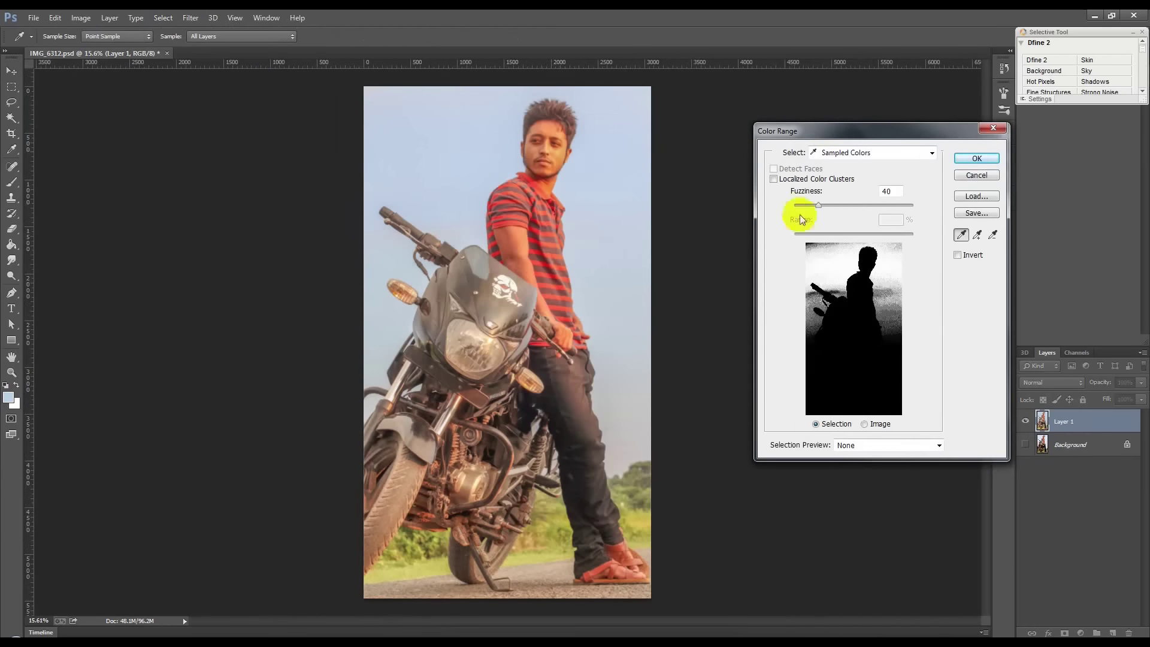
pyautogui.moveTo(676, 316); pyautogui.dragTo(622, 456)
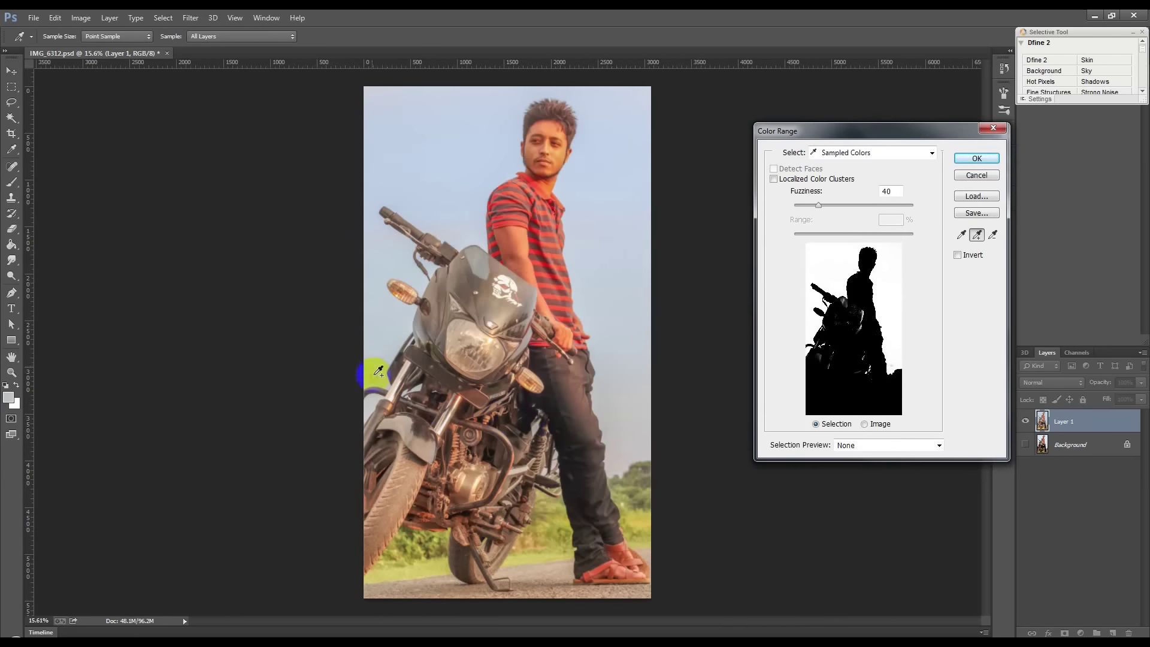
pyautogui.moveTo(372, 400); pyautogui.dragTo(372, 91)
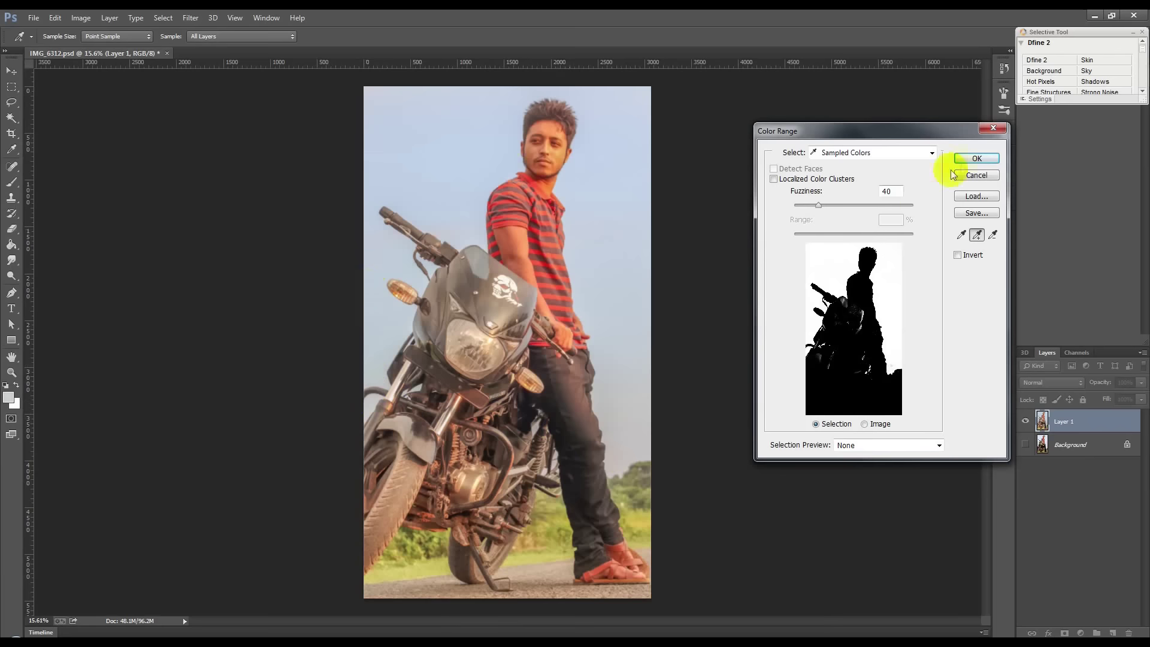
pyautogui.click(976, 158)
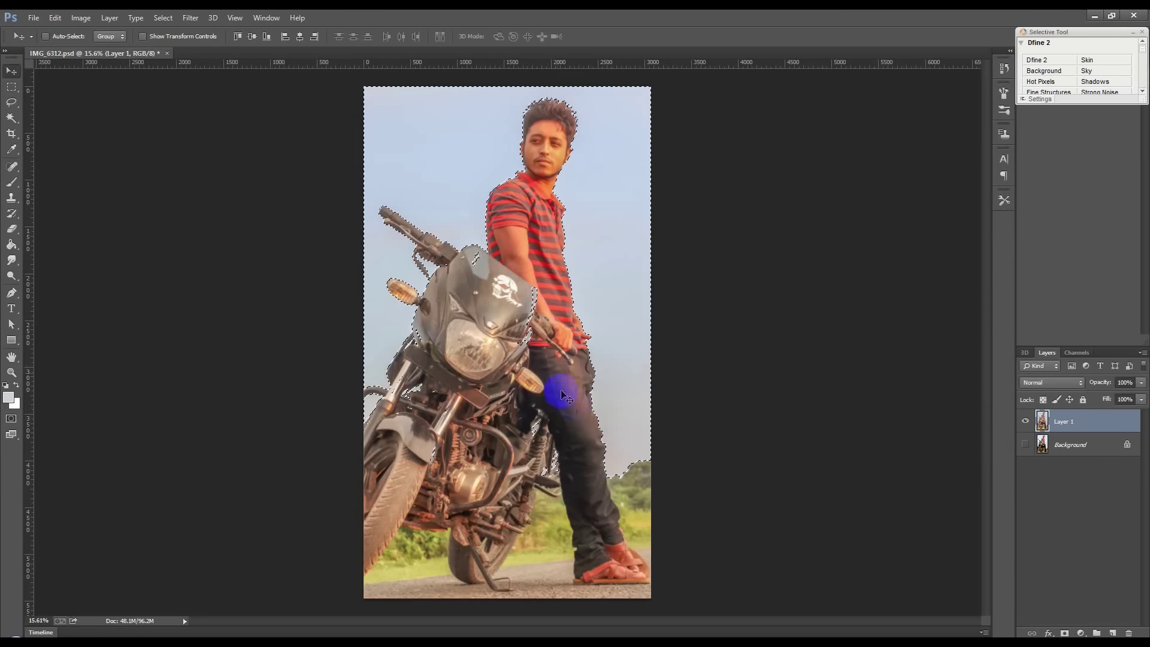
# Invert the sky selection so it covers the man and motorcycle.
pyautogui.click(162, 18)
pyautogui.click(174, 67)
pyautogui.scroll(3, 506, 305)
pyautogui.scroll(5, 506, 306)
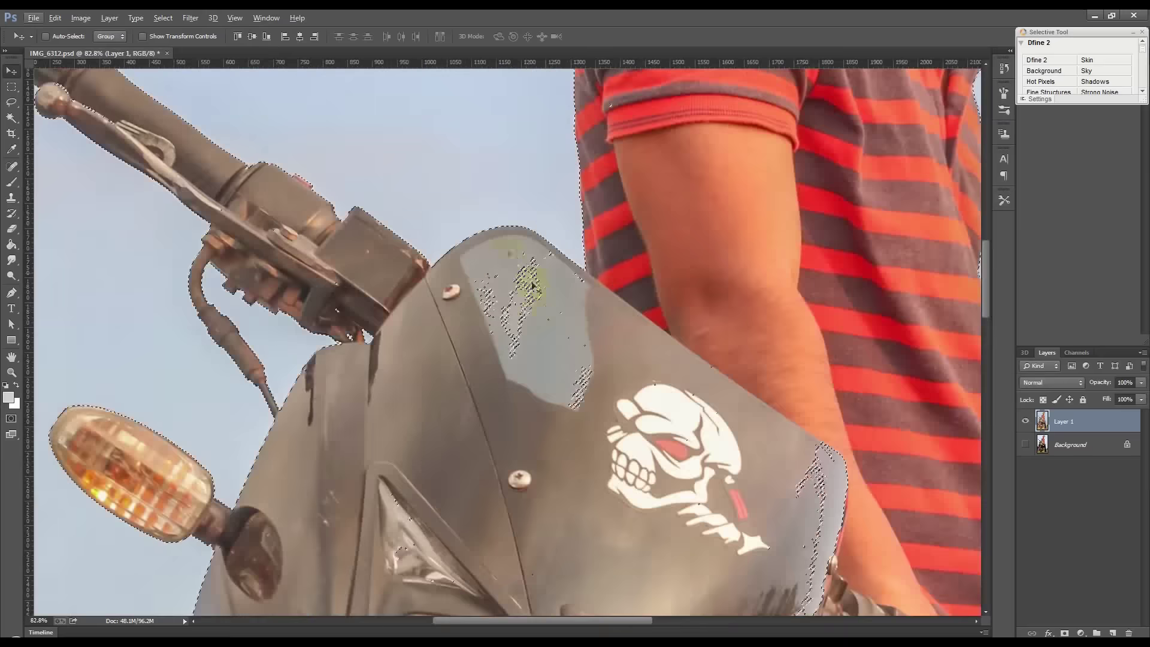
# Add the windscreen's missed areas and edge to the selection with the Lasso tool.
pyautogui.rightClick(18, 104)
pyautogui.click(60, 101)
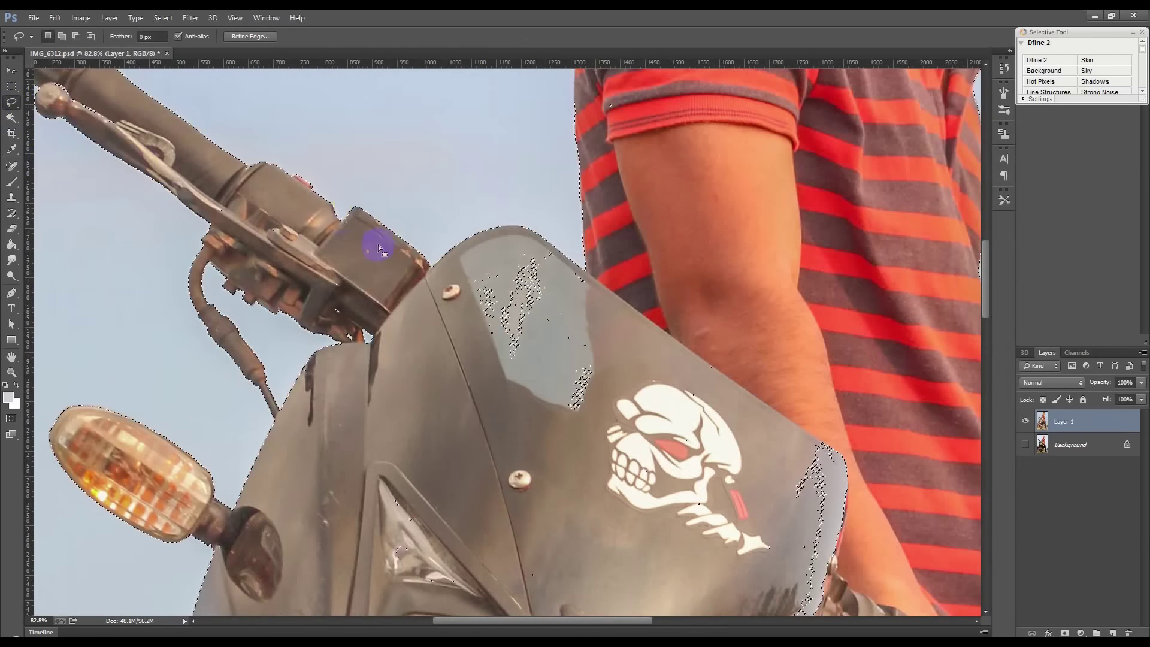
pyautogui.moveTo(476, 257); pyautogui.dragTo(563, 426)
pyautogui.moveTo(523, 241); pyautogui.dragTo(527, 245)
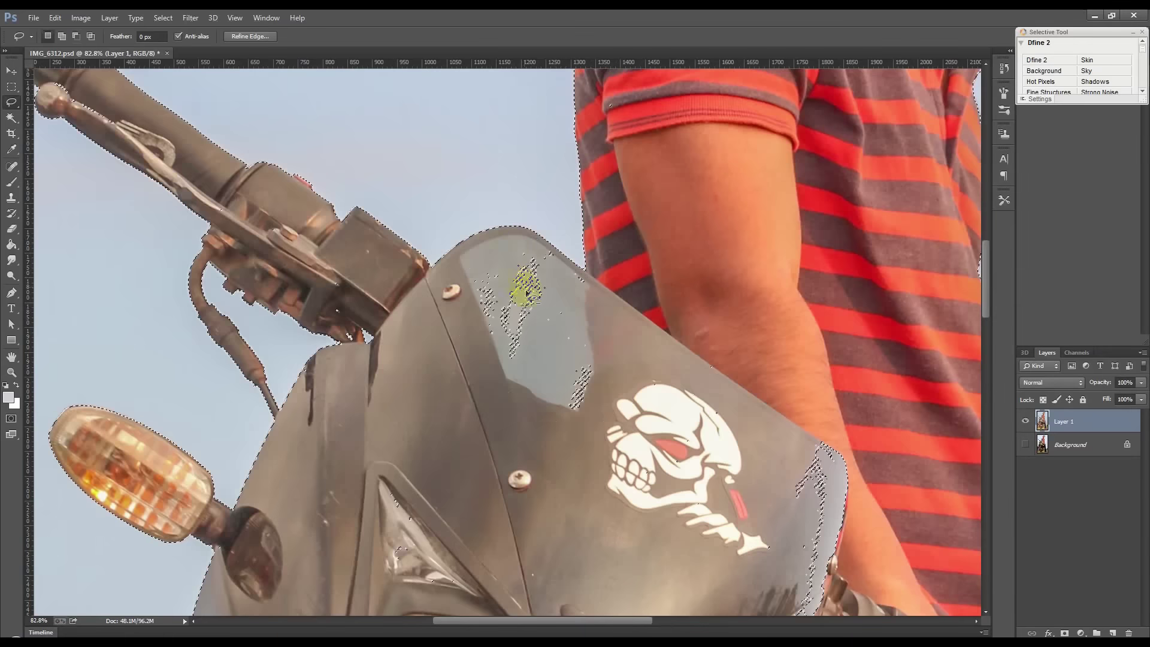
pyautogui.moveTo(575, 269); pyautogui.dragTo(683, 274)
pyautogui.scroll(-3, 600, 275)
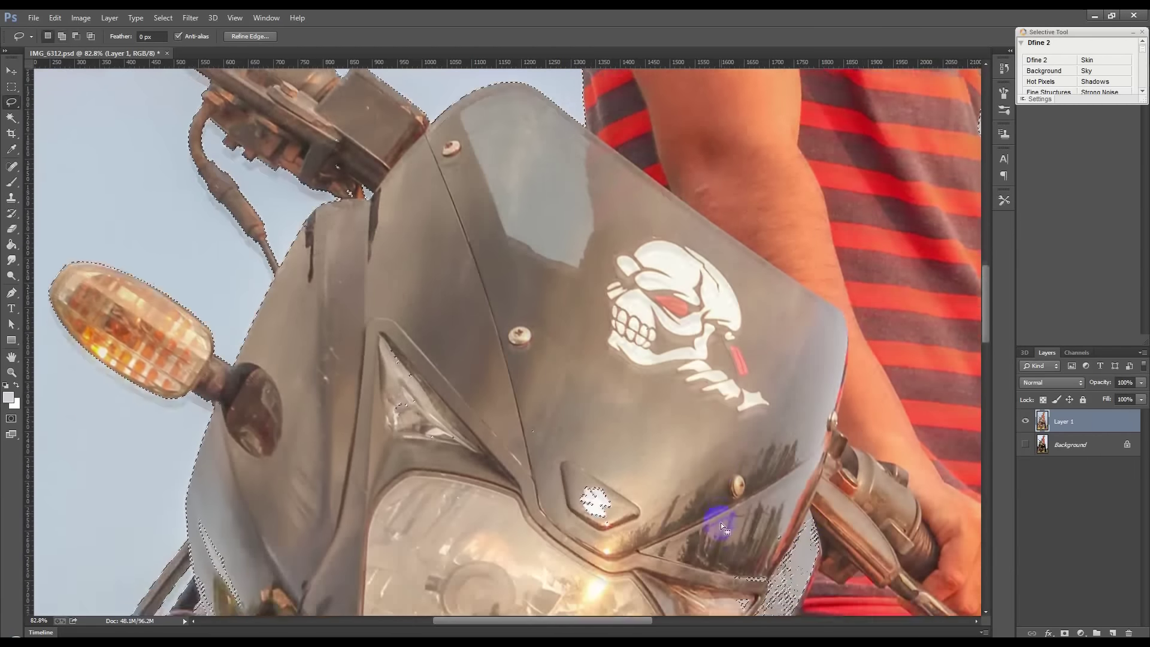
pyautogui.scroll(-9, 720, 523)
pyautogui.moveTo(806, 584)
pyautogui.mouseDown()
pyautogui.moveTo(677, 557)
pyautogui.moveTo(341, 199)
pyautogui.mouseUp()
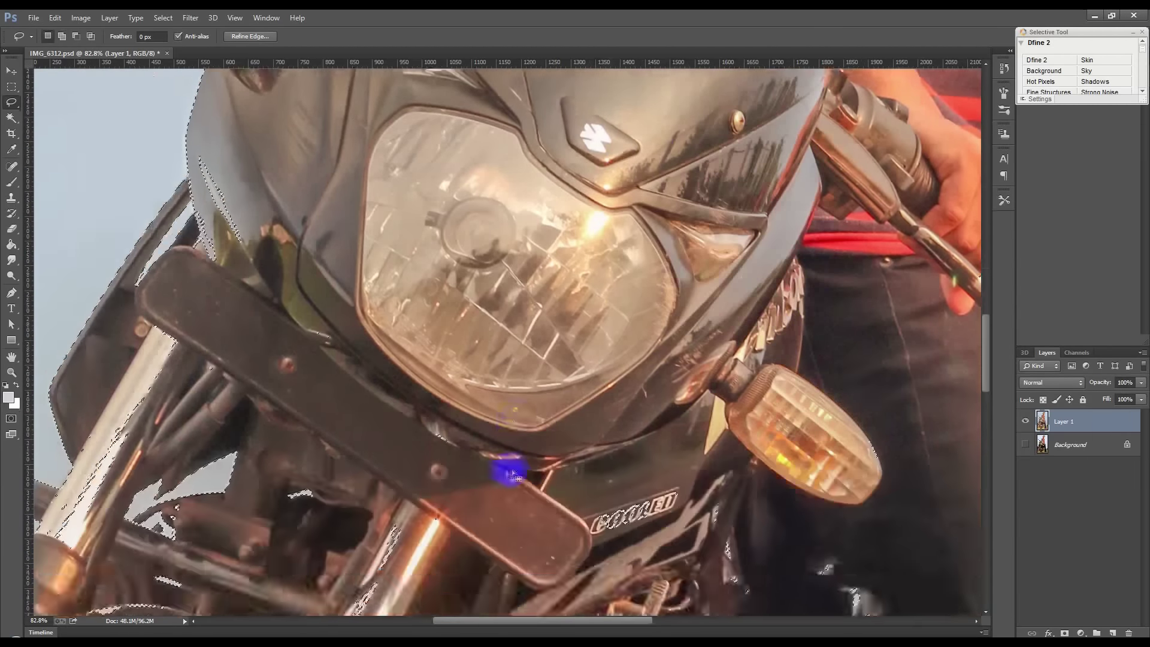
pyautogui.scroll(-10, 514, 471)
# Trace the selection around the lower bike, up the front fork to the fairing edge.
pyautogui.moveTo(637, 255)
pyautogui.mouseDown()
pyautogui.moveTo(822, 318)
pyautogui.moveTo(456, 287)
pyautogui.moveTo(509, 458)
pyautogui.mouseUp()
pyautogui.scroll(-5, 534, 308)
pyautogui.hscroll(-8, 398, 303)
pyautogui.moveTo(693, 369)
pyautogui.mouseDown()
pyautogui.moveTo(578, 411)
pyautogui.moveTo(538, 456)
pyautogui.mouseUp()
pyautogui.scroll(5, 577, 411)
pyautogui.hscroll(-7, 577, 411)
pyautogui.moveTo(490, 551); pyautogui.dragTo(605, 362)
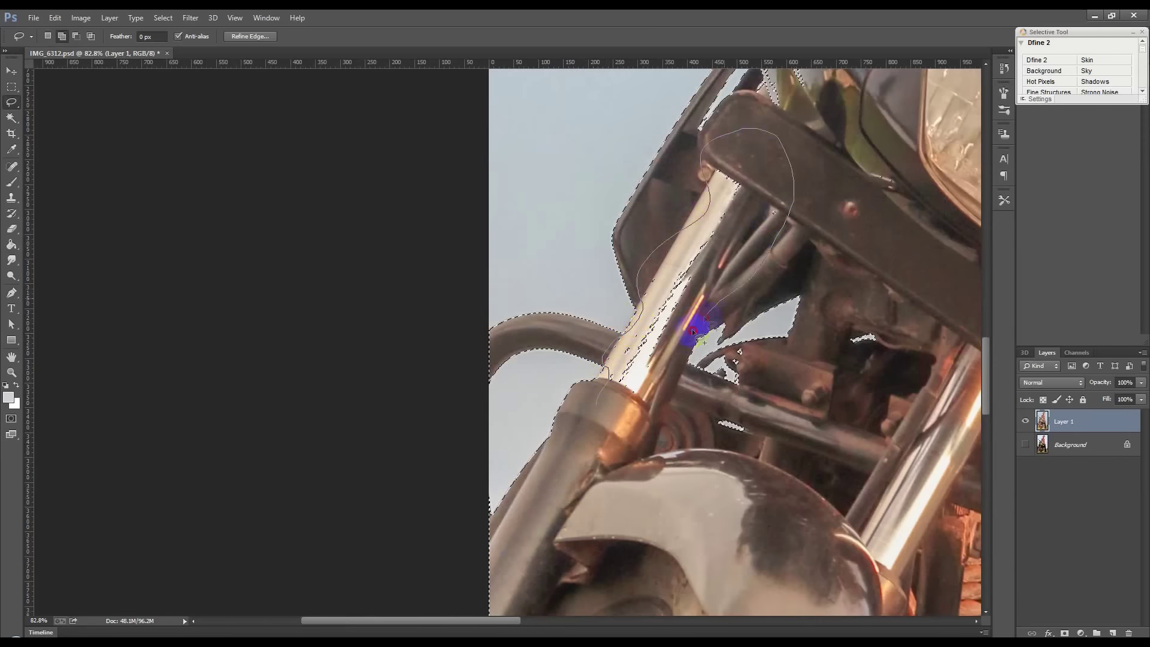
pyautogui.scroll(4, 719, 330)
pyautogui.moveTo(706, 318); pyautogui.dragTo(760, 190)
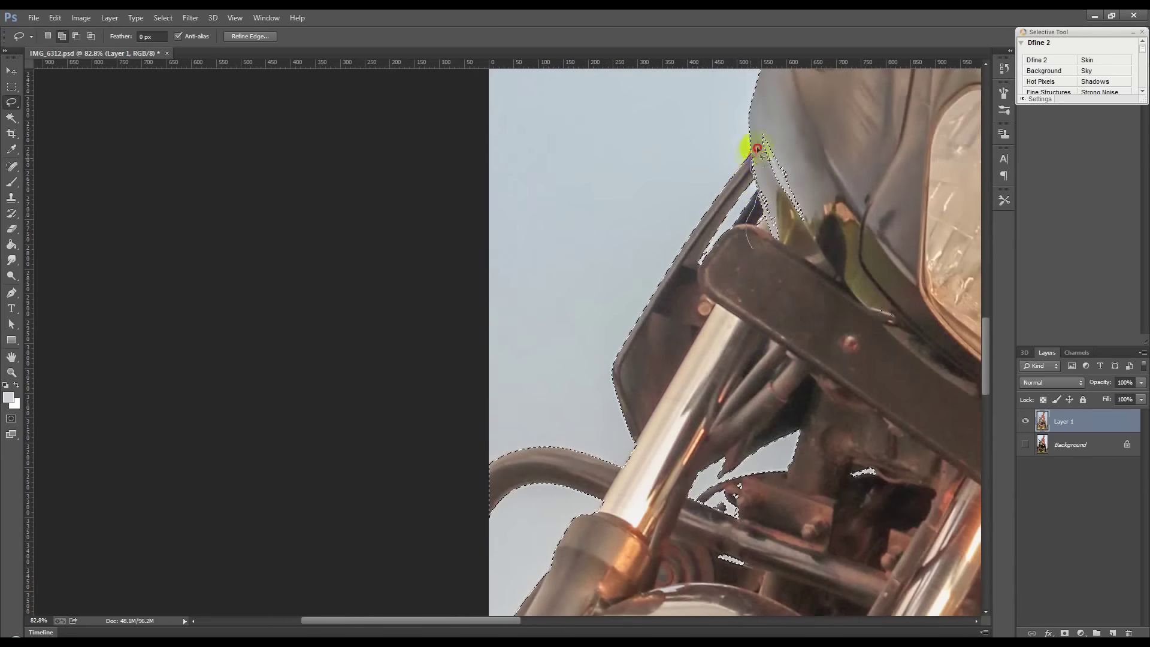
pyautogui.hscroll(10, 644, 249)
pyautogui.scroll(-3, 565, 206)
# Trace the selection around the dark engine area and the image's left side.
pyautogui.moveTo(565, 207)
pyautogui.mouseDown()
pyautogui.moveTo(693, 116)
pyautogui.moveTo(822, 311)
pyautogui.moveTo(719, 501)
pyautogui.mouseUp()
pyautogui.scroll(-5, 420, 442)
pyautogui.hscroll(3, 420, 442)
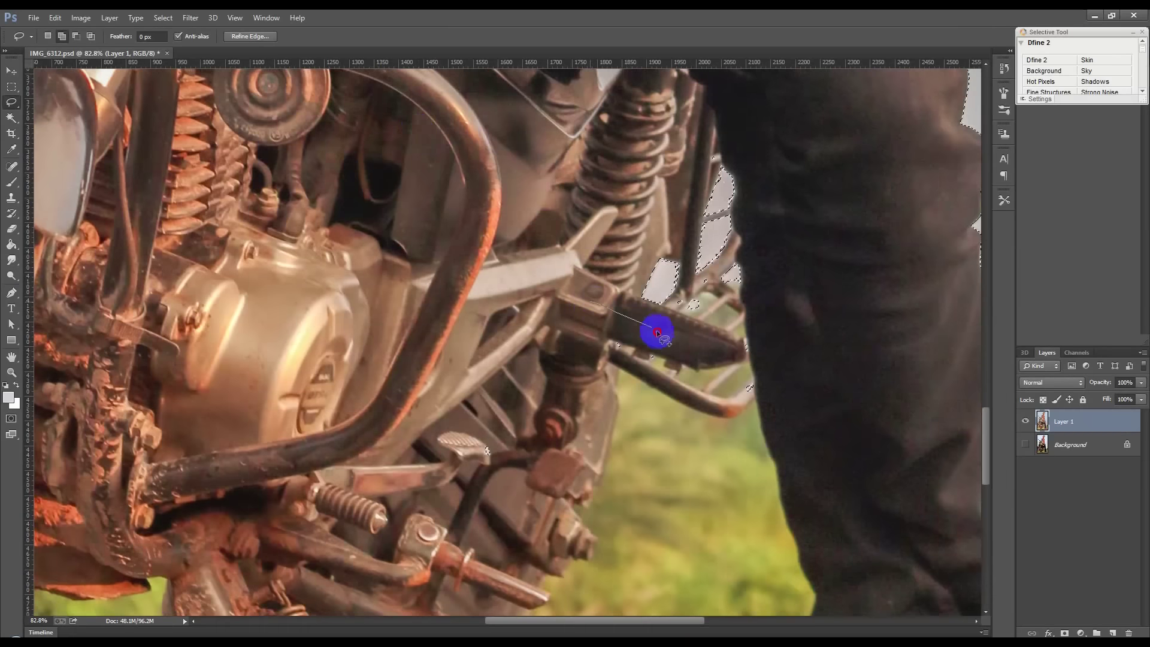
pyautogui.moveTo(655, 328); pyautogui.dragTo(467, 462)
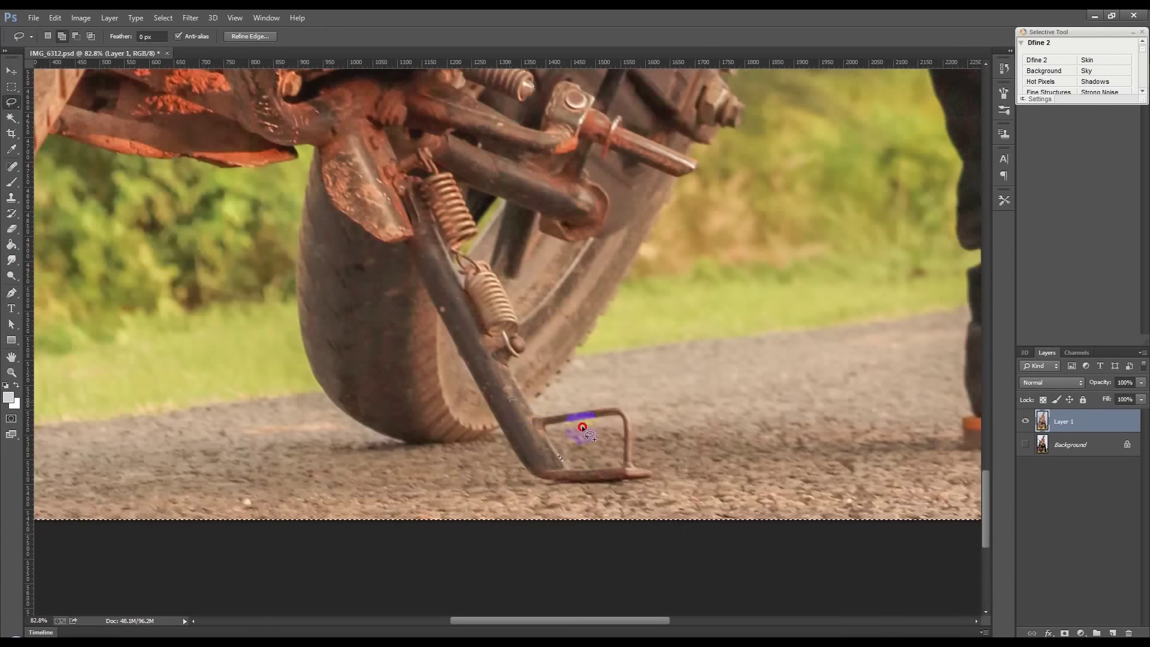
pyautogui.moveTo(769, 390)
pyautogui.mouseDown()
pyautogui.moveTo(536, 440)
pyautogui.moveTo(556, 341)
pyautogui.mouseUp()
pyautogui.scroll(-4, 556, 341)
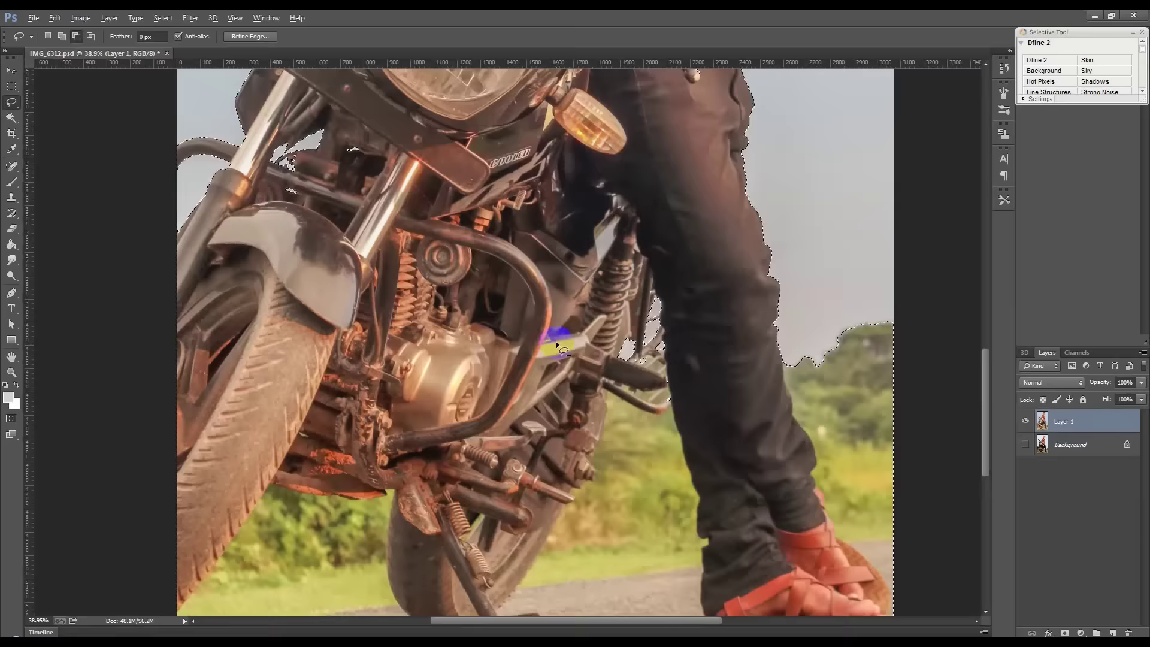
pyautogui.hscroll(2, 542, 371)
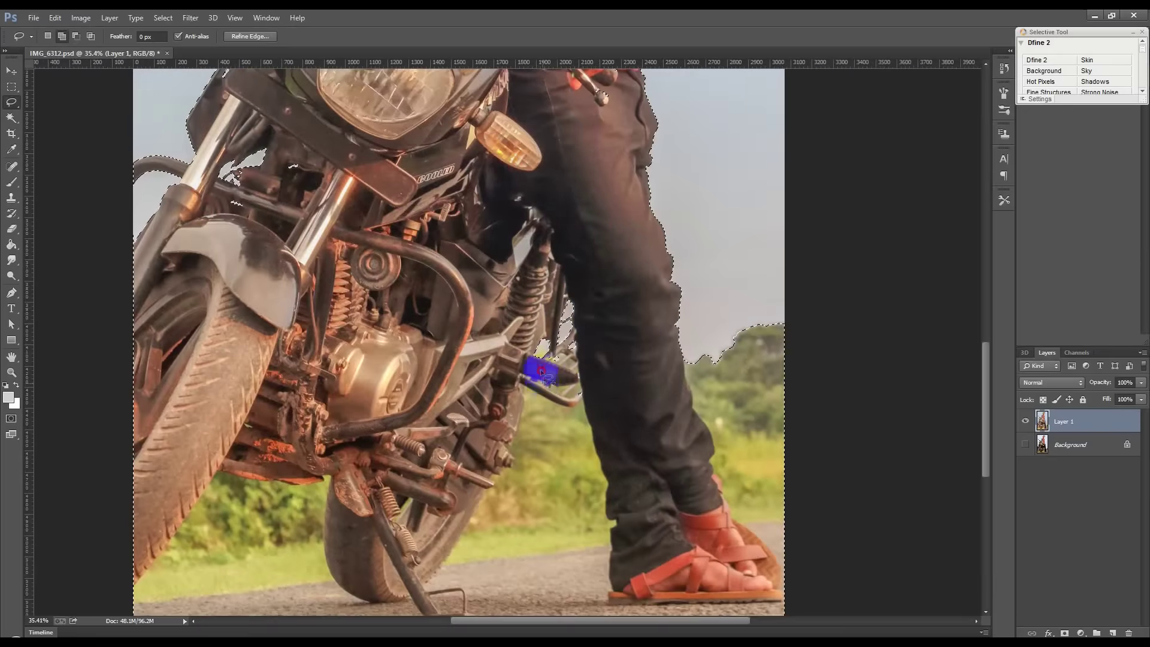
pyautogui.scroll(1, 657, 437)
pyautogui.scroll(4, 347, 355)
pyautogui.hscroll(-3, 347, 354)
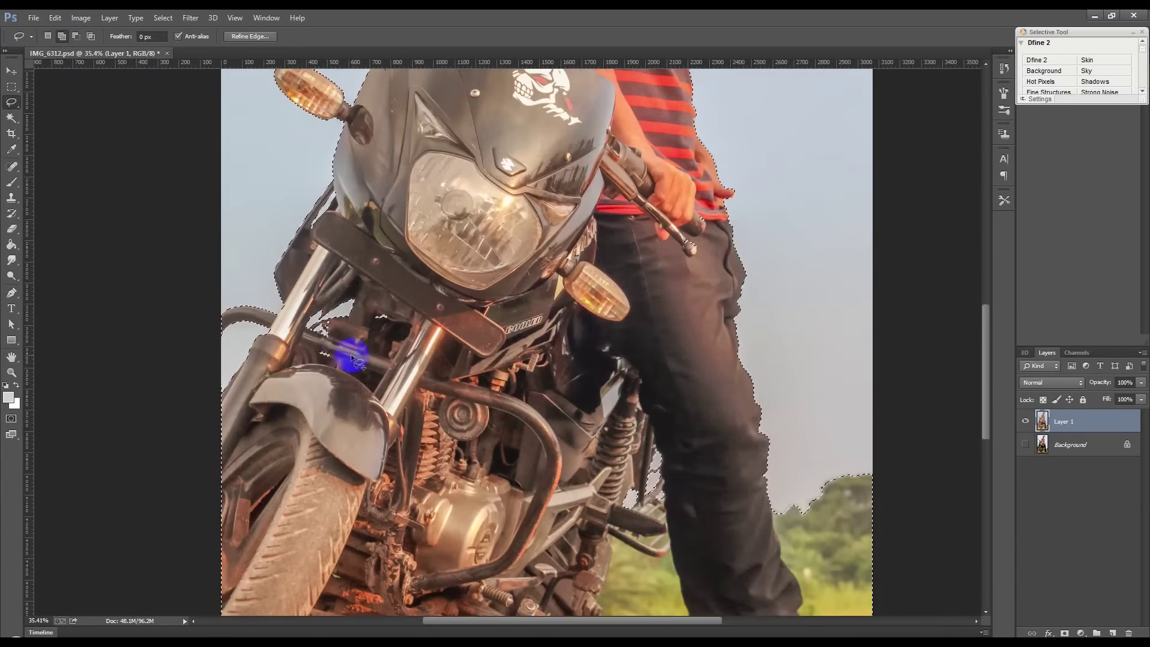
pyautogui.scroll(3, 427, 384)
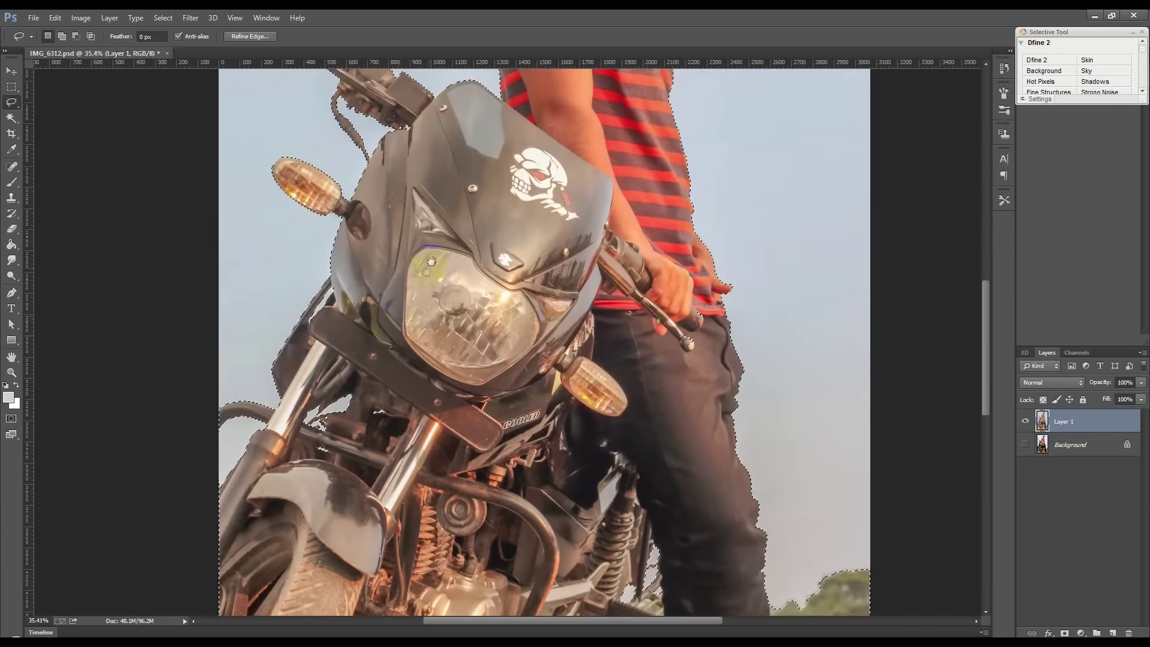
pyautogui.scroll(4, 379, 412)
pyautogui.hscroll(2, 379, 411)
# Add the indicator lamp to the selection, fit the image, and mask Layer 1 with it.
pyautogui.moveTo(294, 364); pyautogui.dragTo(248, 324)
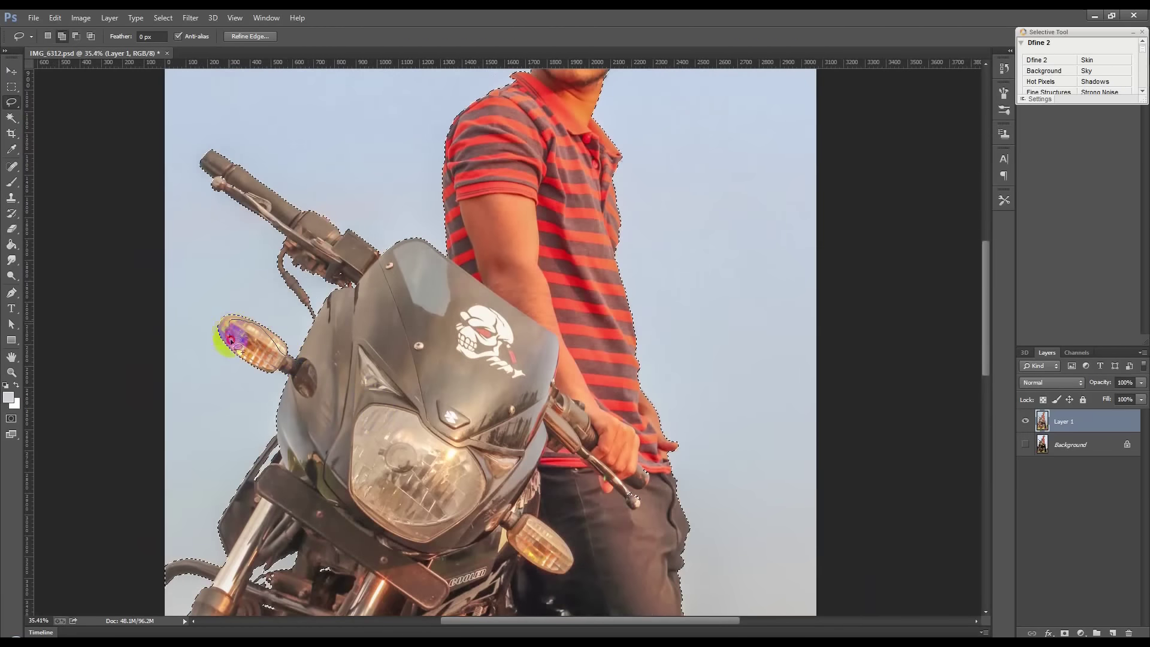
pyautogui.moveTo(298, 375); pyautogui.dragTo(295, 367)
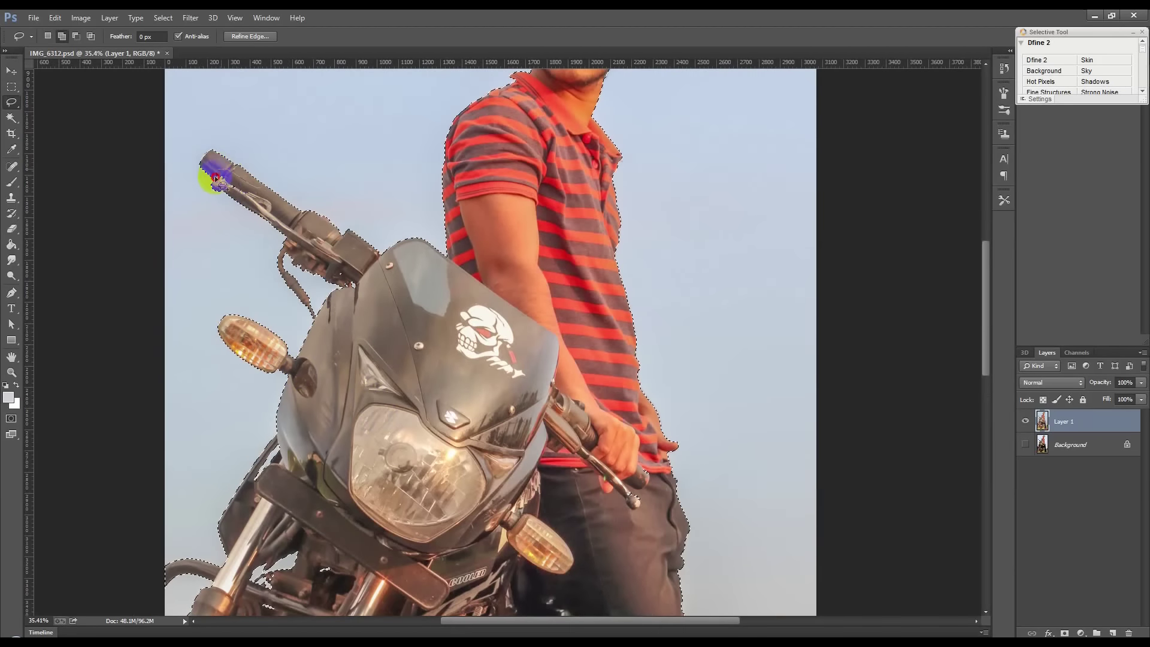
pyautogui.hotkey('ctrl', '0')
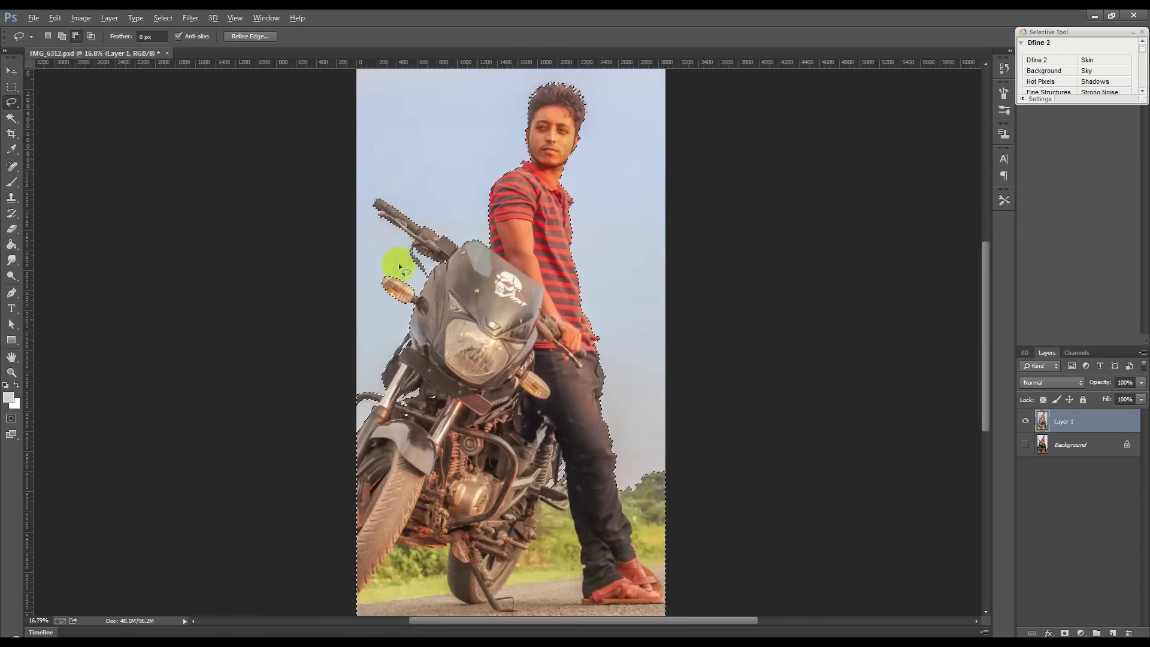
pyautogui.click(11, 71)
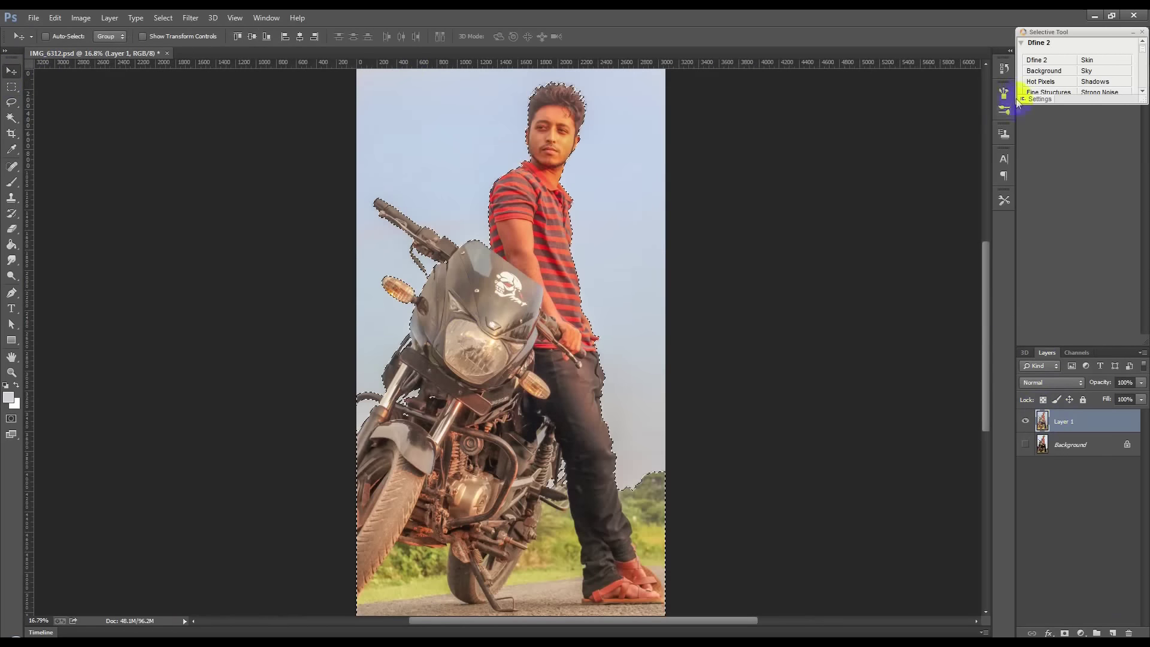
pyautogui.click(1066, 632)
# Open Refine Mask for Layer 1's mask and zoom in on the man's head.
pyautogui.rightClick(1062, 423)
pyautogui.click(1042, 527)
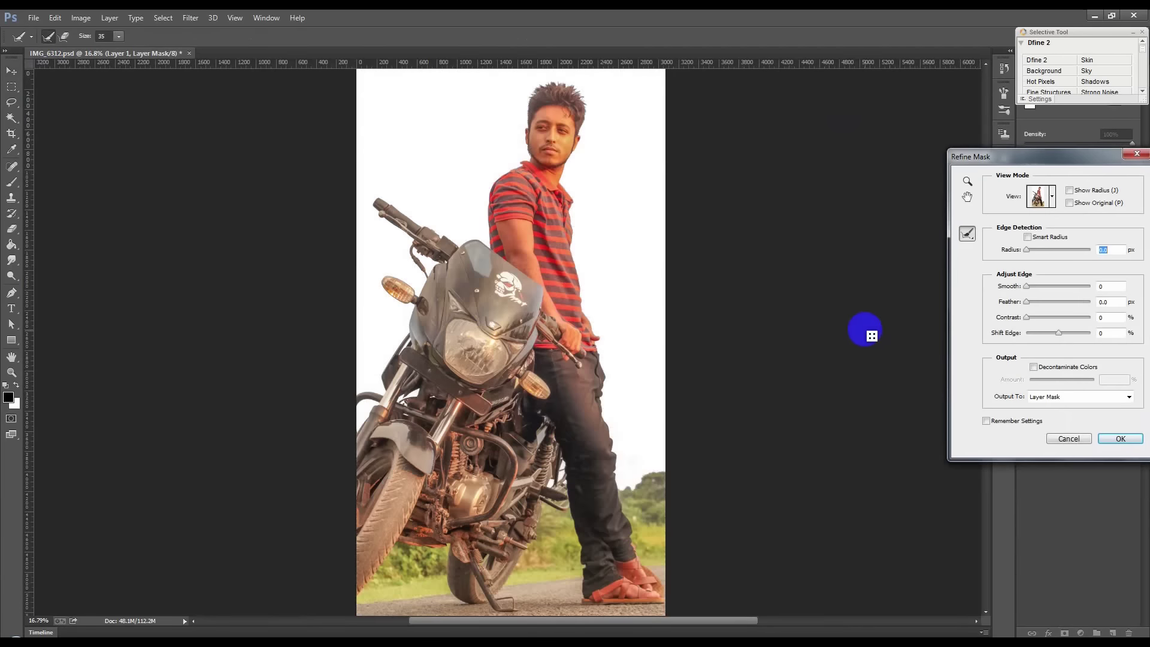
pyautogui.hotkey('ctrl', '+')
pyautogui.hotkey('ctrl', '+')
pyautogui.hotkey('ctrl', '+')
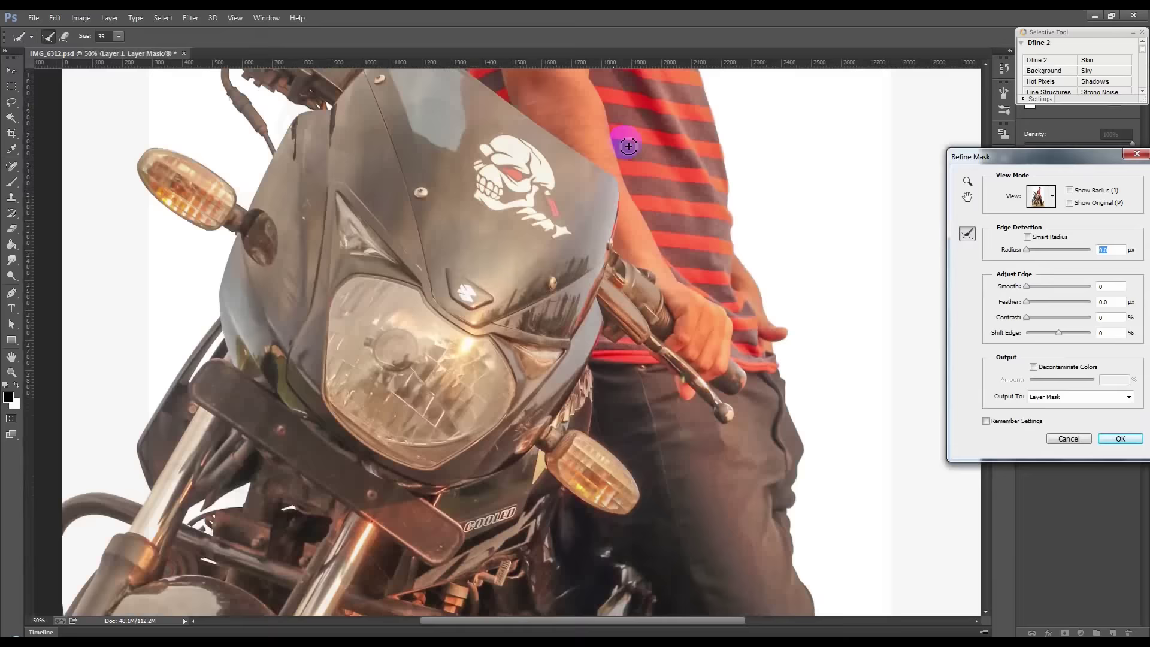
pyautogui.moveTo(644, 293); pyautogui.dragTo(585, 416)
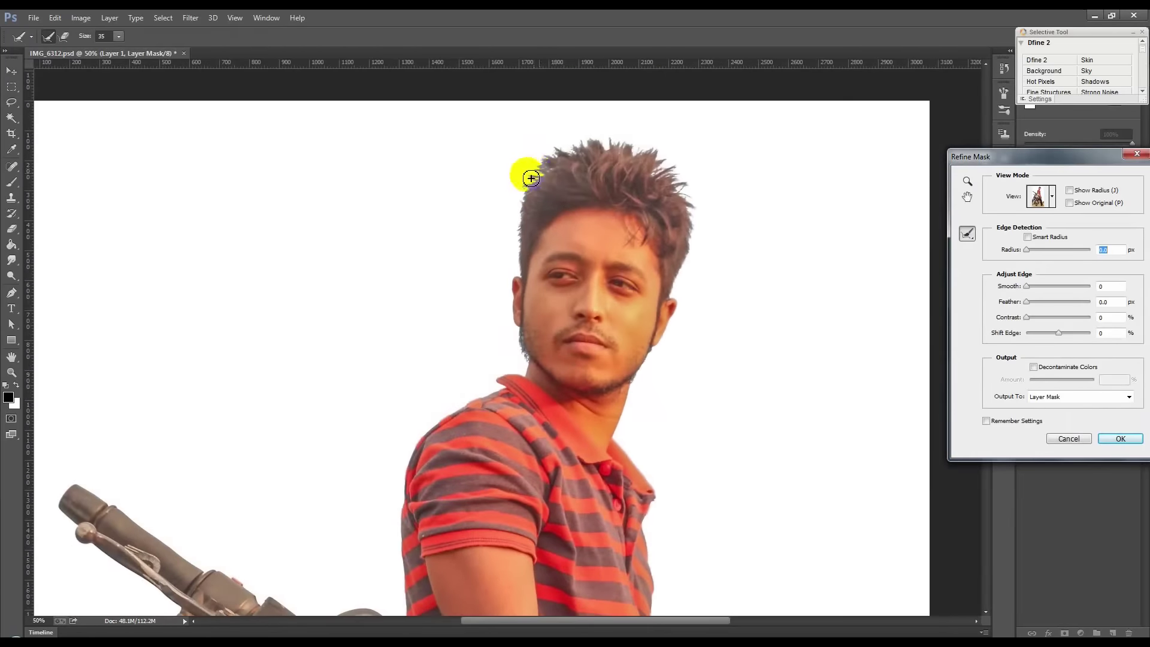
# Refine the mask edges around the hair, cheek and chin, and confirm.
pyautogui.moveTo(121, 48); pyautogui.dragTo(368, 180)
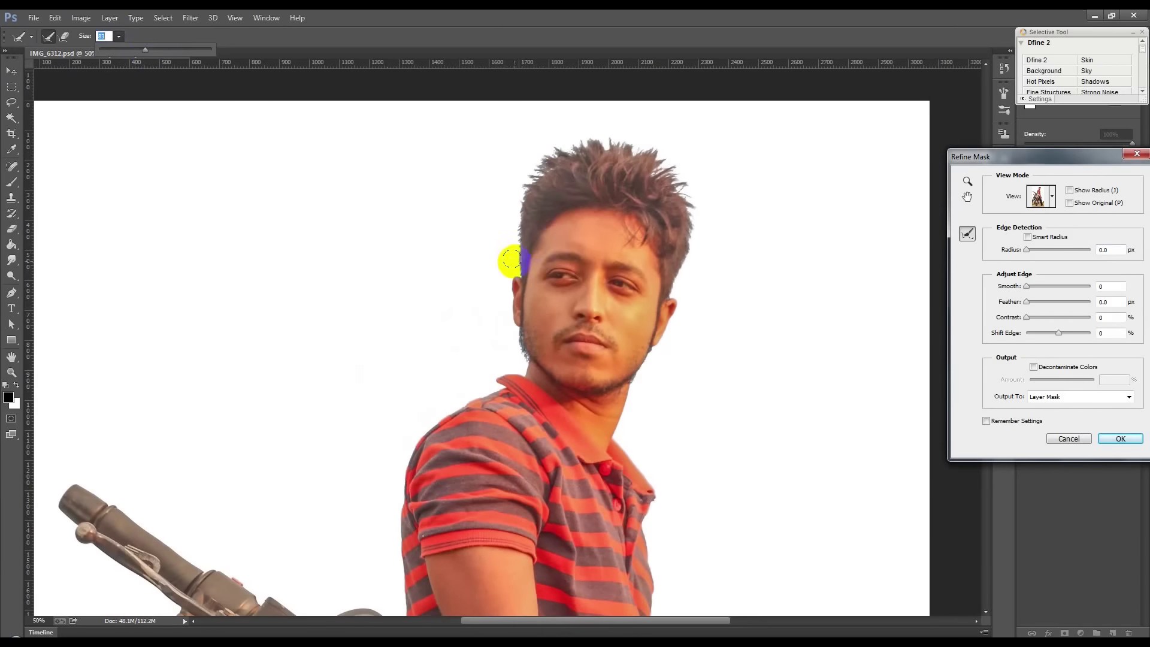
pyautogui.moveTo(509, 266); pyautogui.dragTo(554, 151)
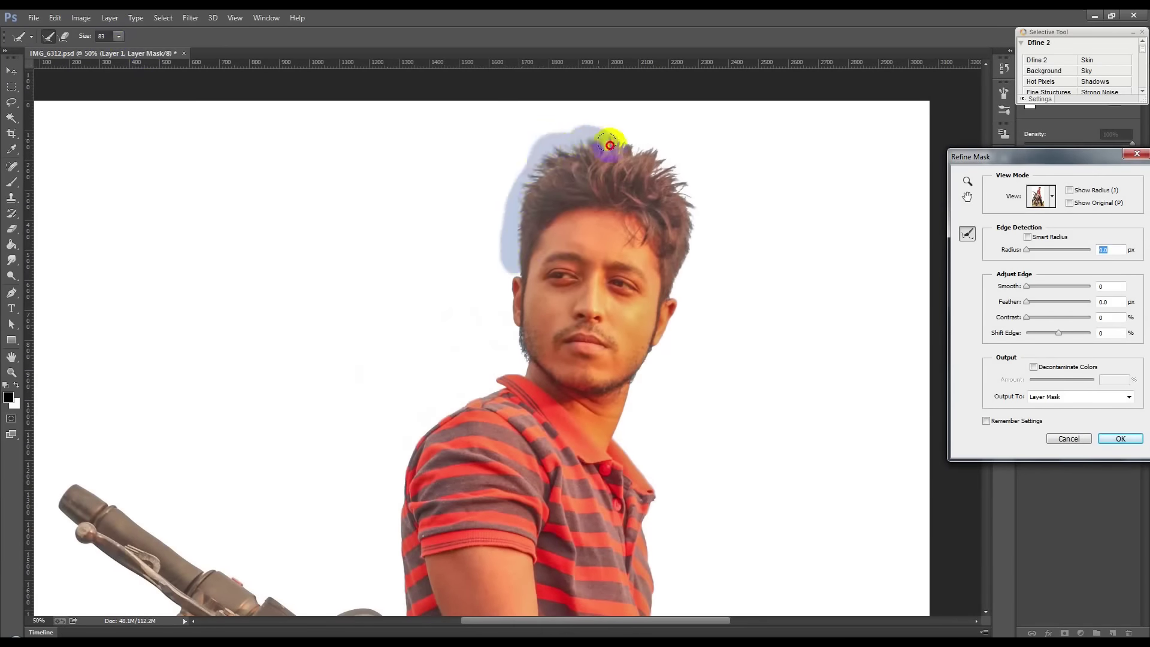
pyautogui.moveTo(689, 212)
pyautogui.mouseDown()
pyautogui.moveTo(679, 280)
pyautogui.moveTo(712, 290)
pyautogui.mouseUp()
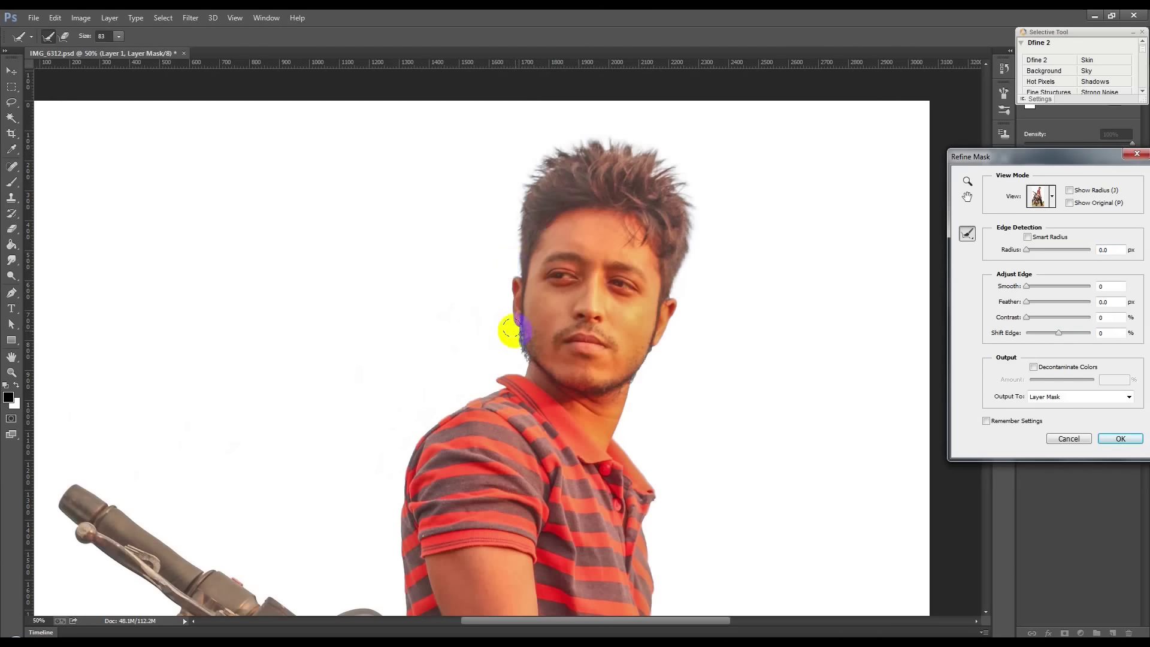
pyautogui.moveTo(634, 388); pyautogui.dragTo(640, 384)
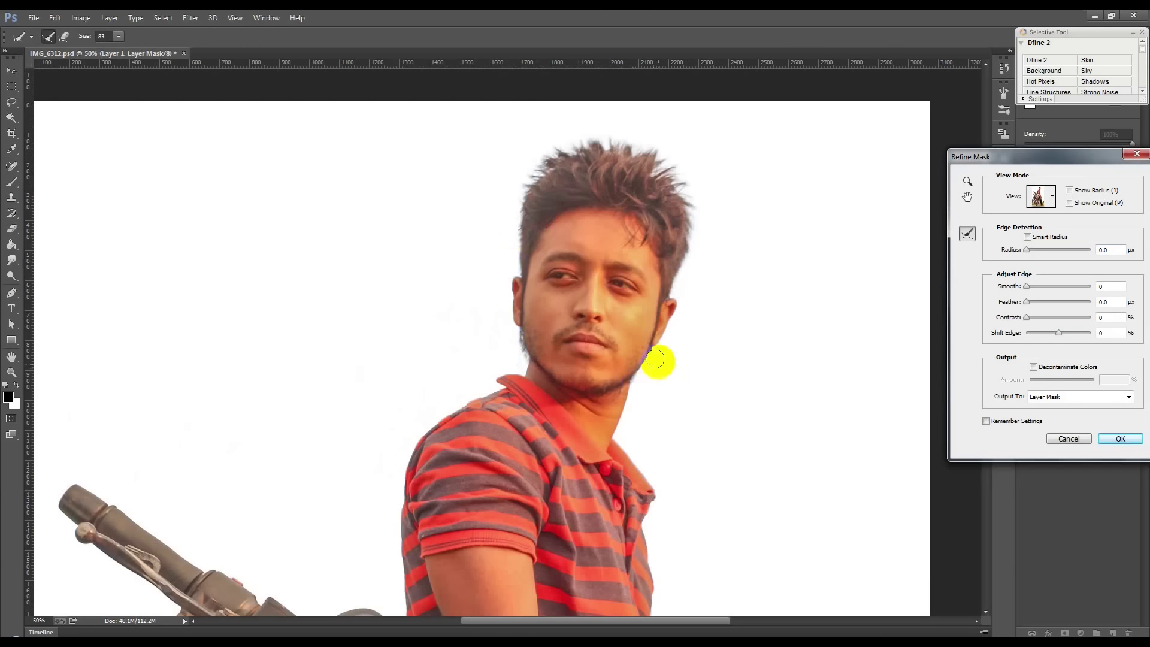
pyautogui.moveTo(514, 214); pyautogui.dragTo(513, 220)
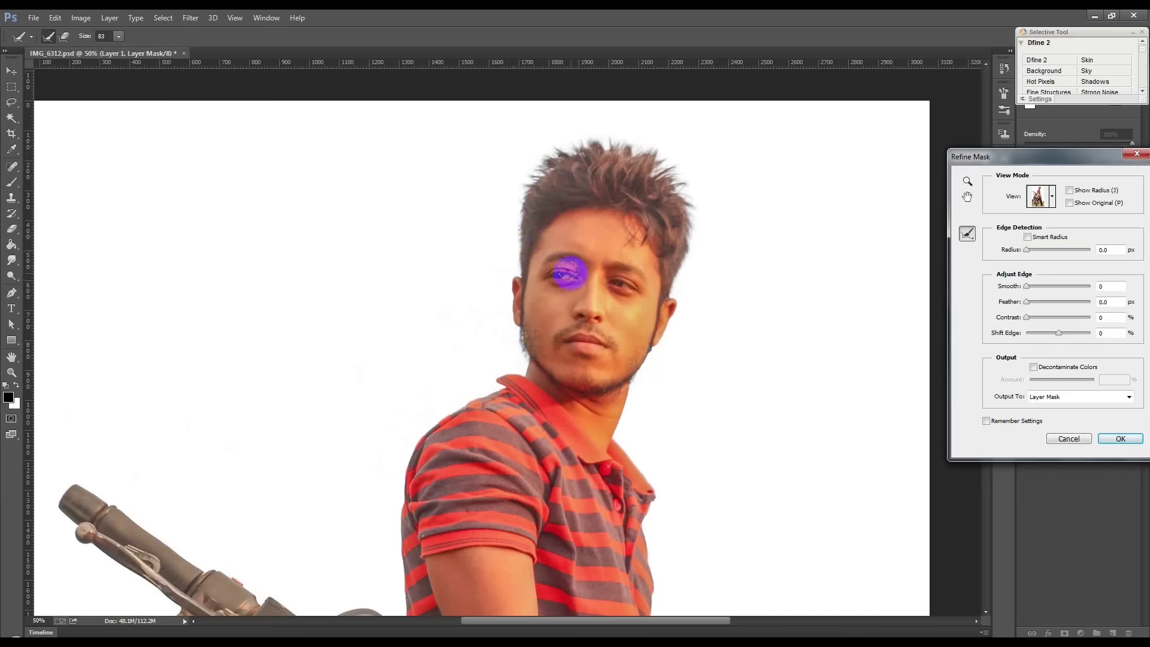
pyautogui.click(1121, 438)
# Place the A0006231_LARGE sky photo from the Cloud Assets folder into the document.
pyautogui.hotkey('ctrl', '0')
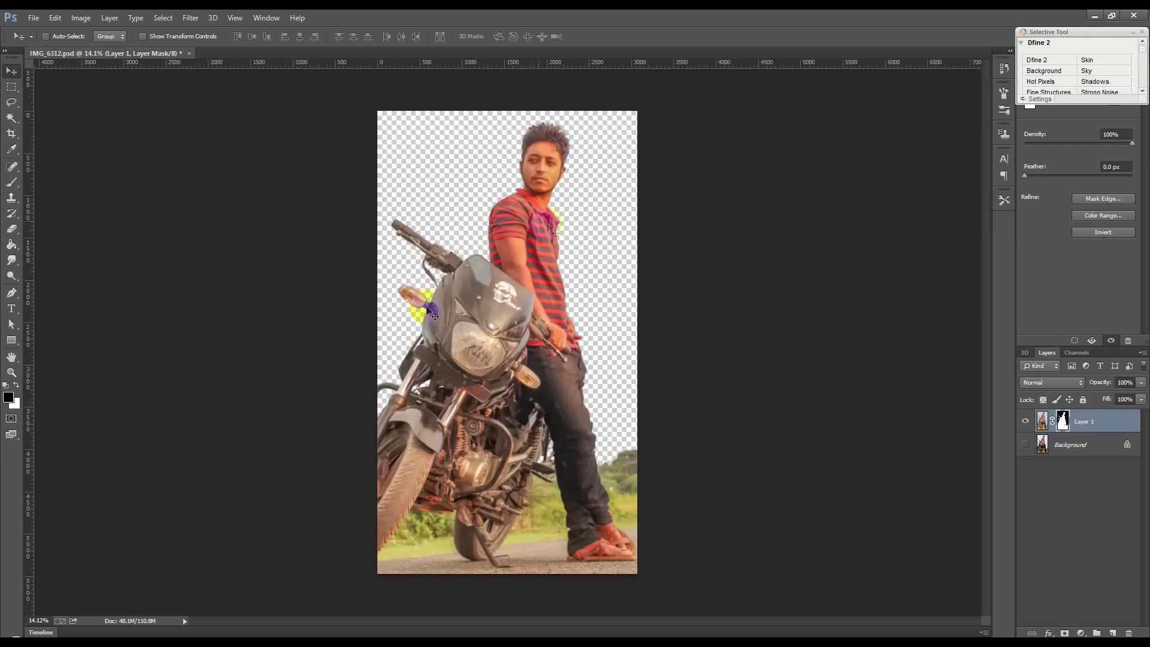
pyautogui.click(200, 593)
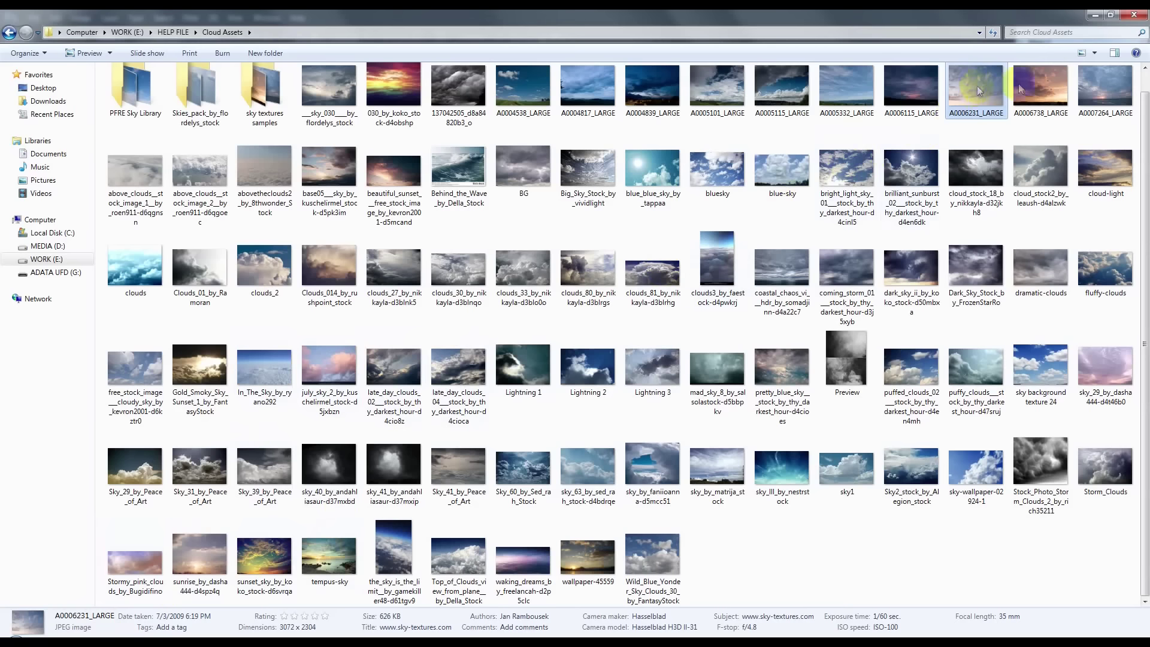
pyautogui.moveTo(969, 91); pyautogui.dragTo(519, 332)
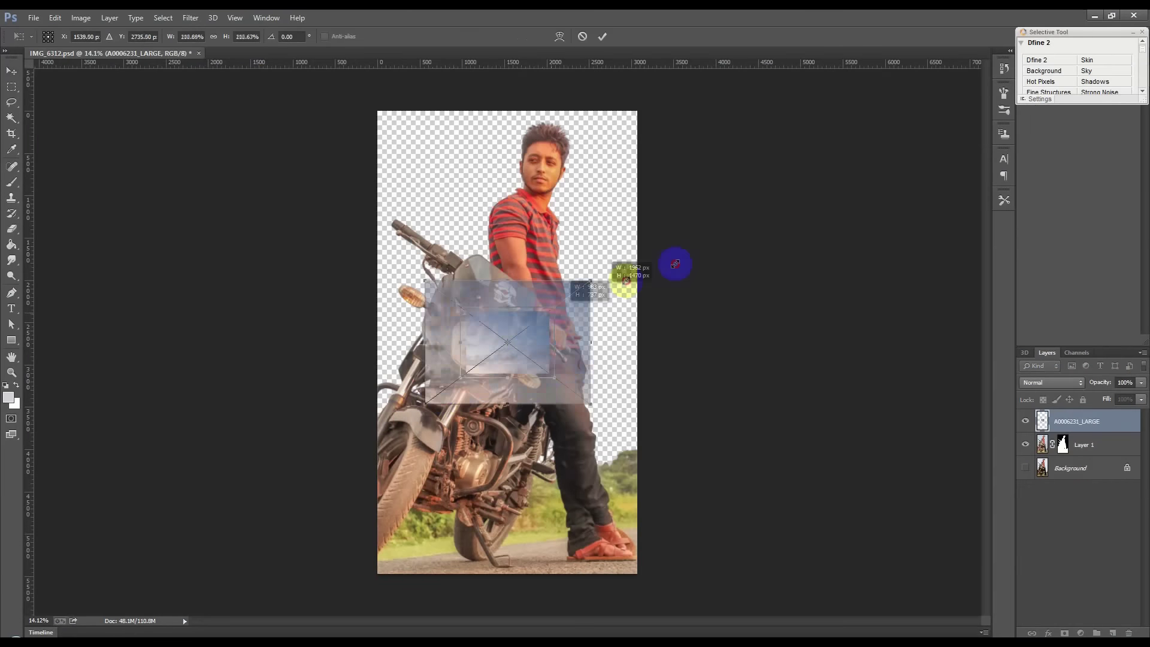
# Scale the A0006231_LARGE sky over the canvas, move it below Layer 1, and rasterize it.
pyautogui.moveTo(546, 313); pyautogui.dragTo(681, 197)
pyautogui.moveTo(578, 264); pyautogui.dragTo(580, 231)
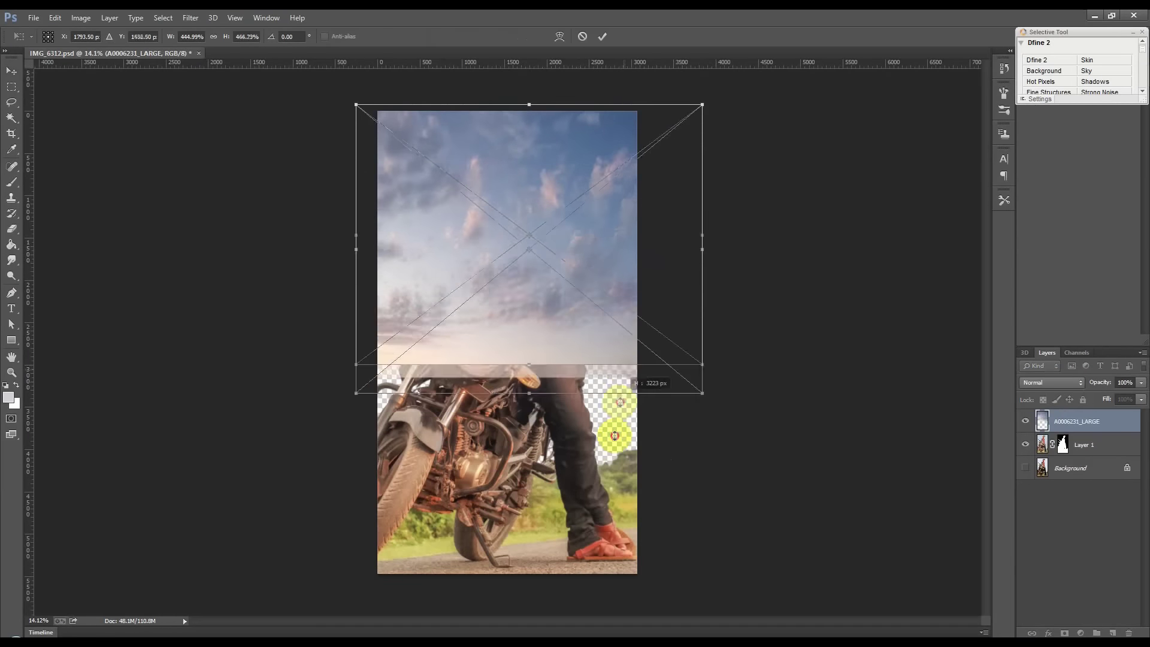
pyautogui.moveTo(624, 368); pyautogui.dragTo(624, 485)
pyautogui.click(602, 36)
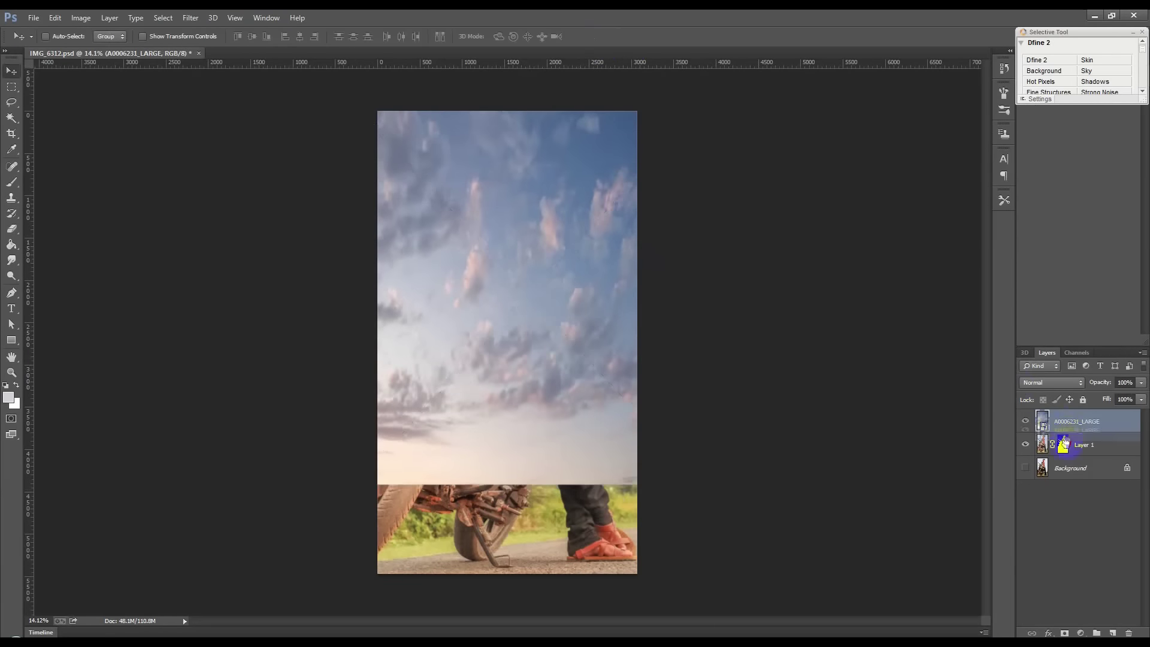
pyautogui.moveTo(1078, 422); pyautogui.dragTo(1077, 457)
pyautogui.rightClick(1102, 445)
pyautogui.click(965, 281)
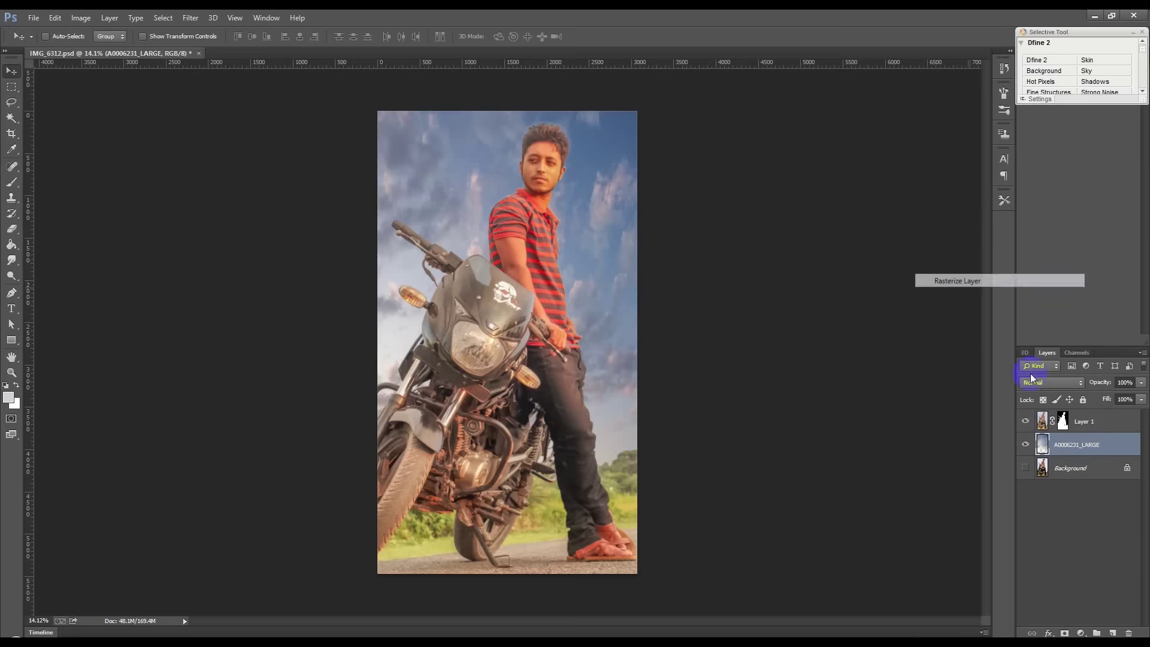
# Brighten the sky with a Camera Raw Filter of Shadows +100 and Whites +96.
pyautogui.click(191, 18)
pyautogui.click(220, 90)
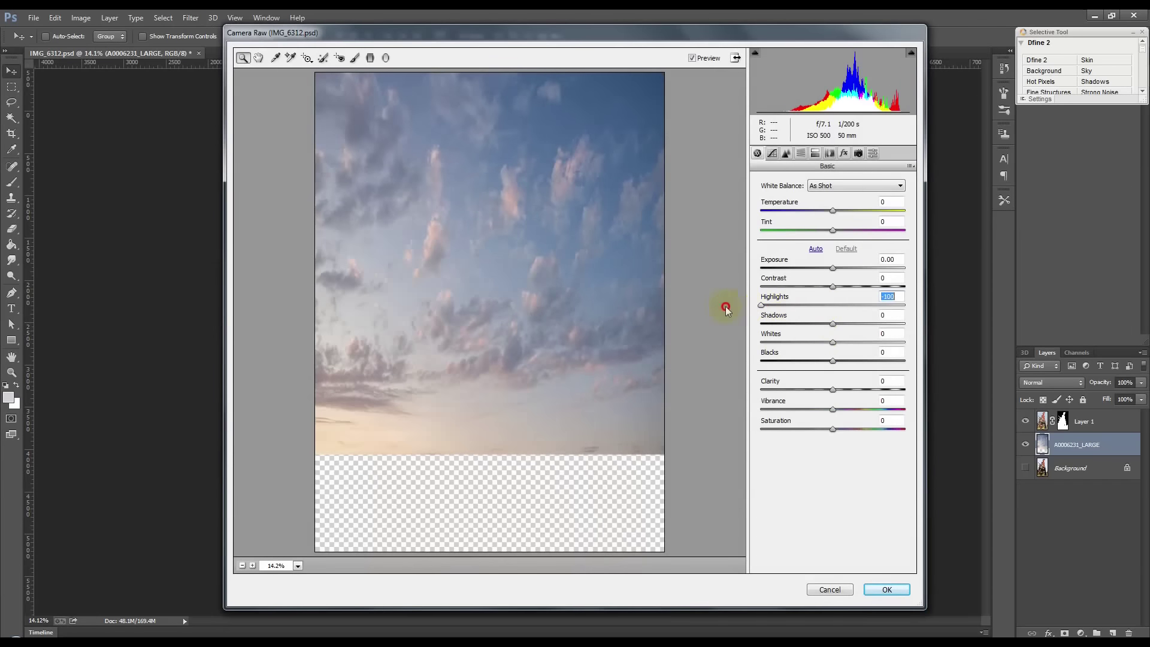
pyautogui.moveTo(833, 323); pyautogui.dragTo(904, 323)
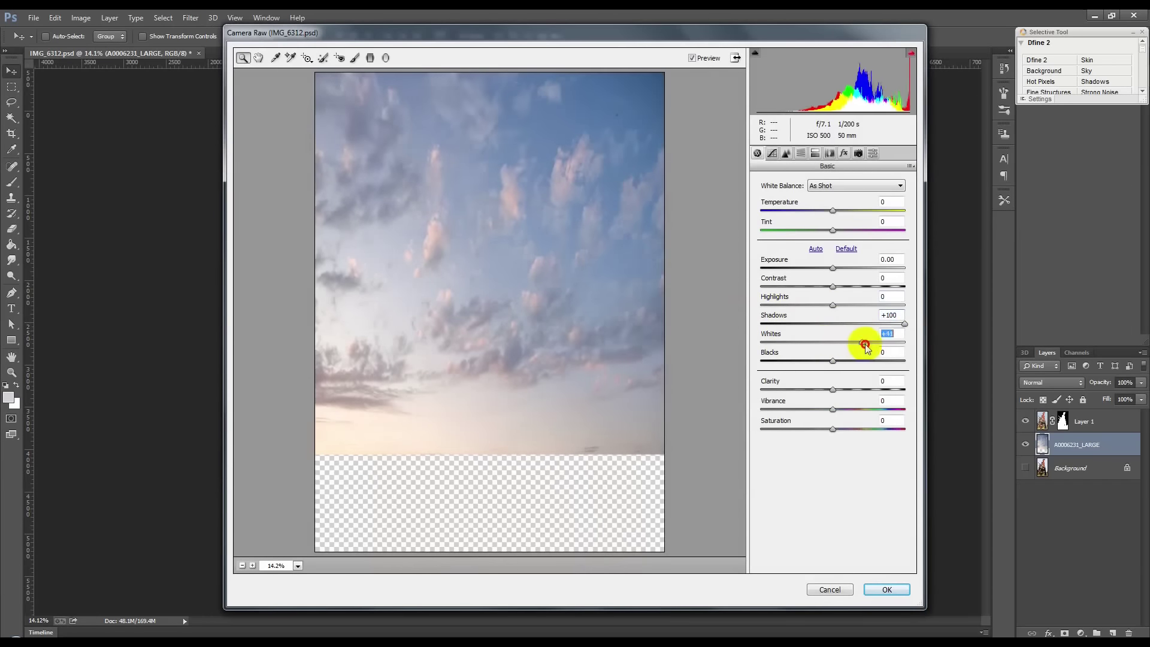
pyautogui.moveTo(830, 342); pyautogui.dragTo(901, 342)
pyautogui.press('Return')
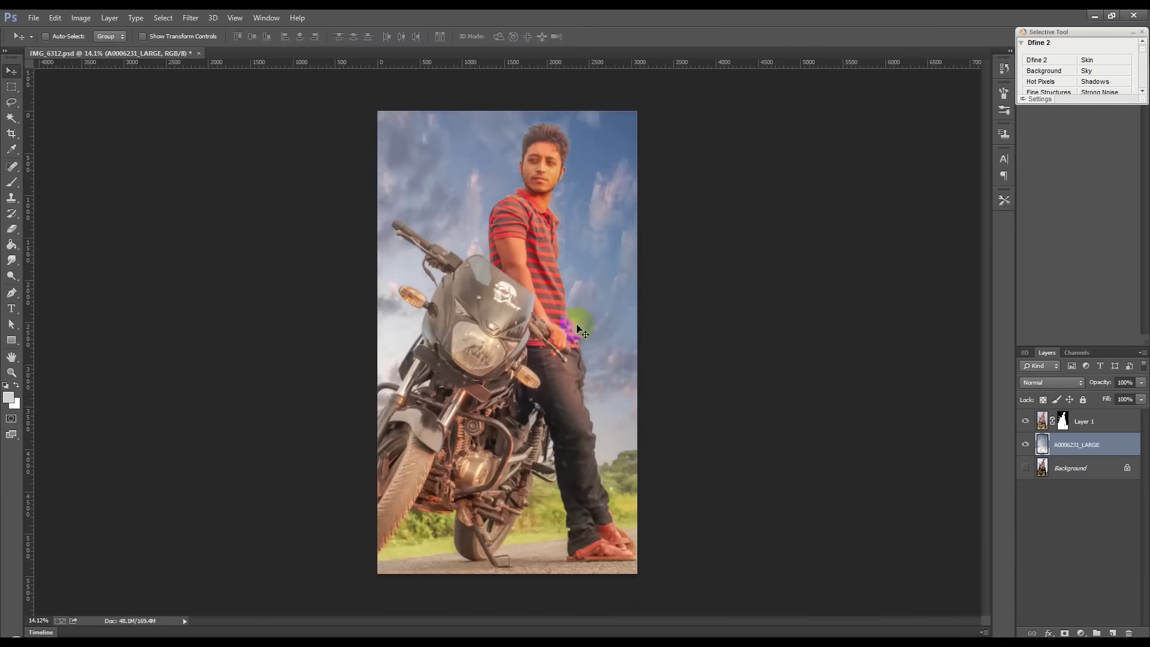
pyautogui.moveTo(157, 633)
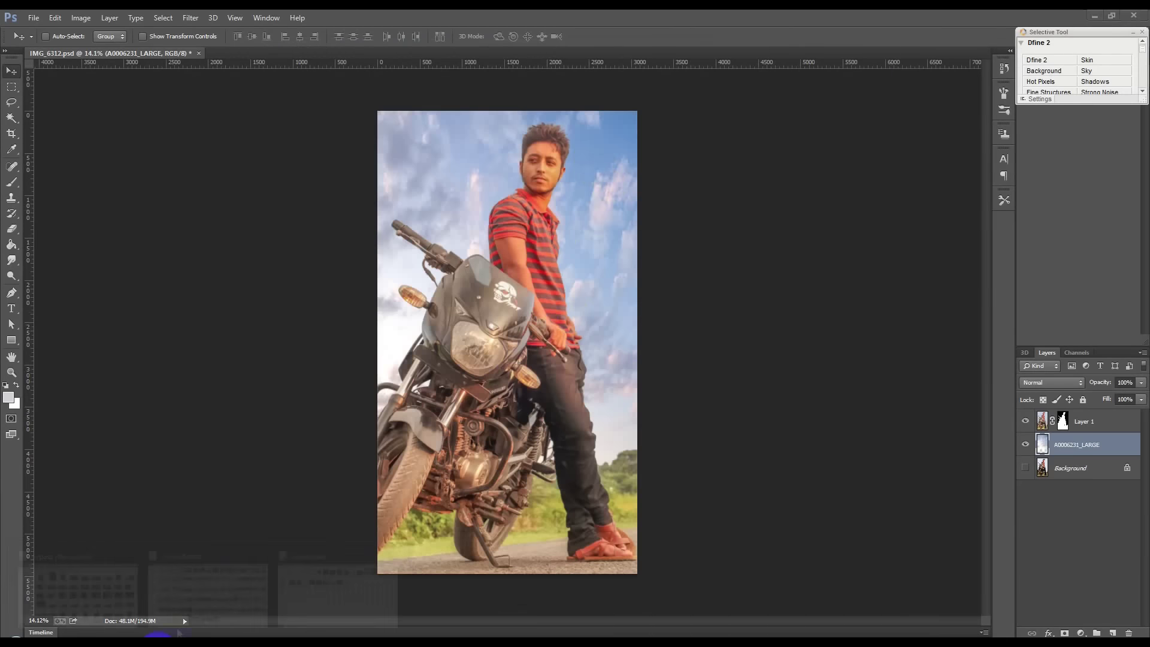
# Place the sky-wallpaper-02924-1 cloud photo, move it upward and rotate it 90°.
pyautogui.click(162, 584)
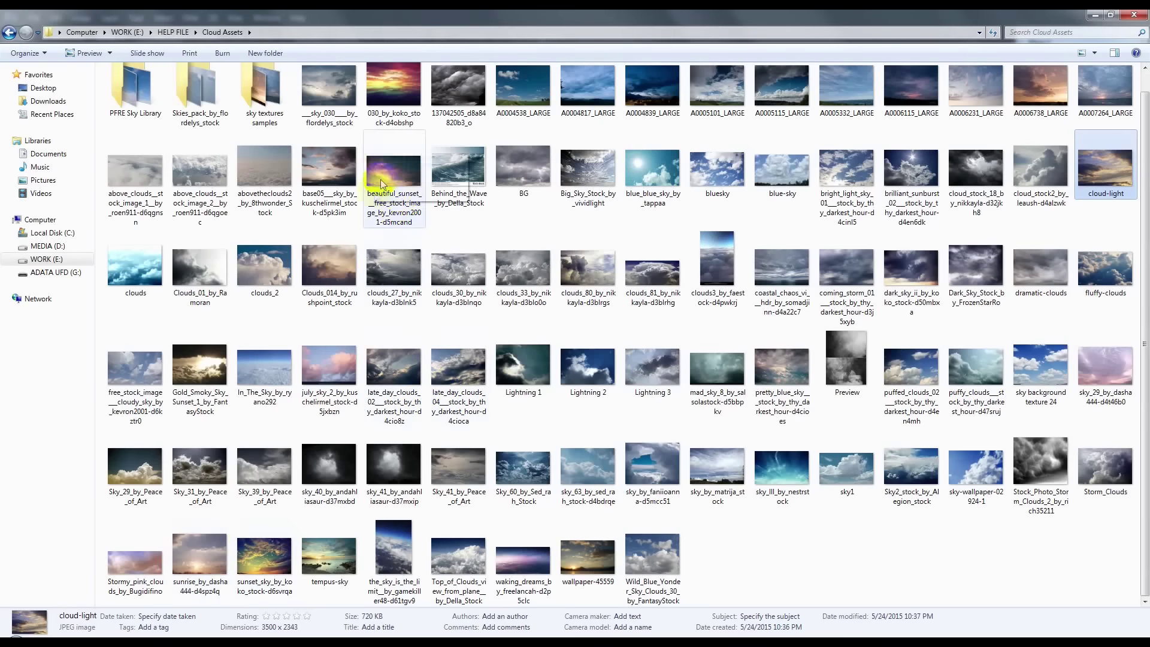
pyautogui.moveTo(716, 171); pyautogui.dragTo(684, 335)
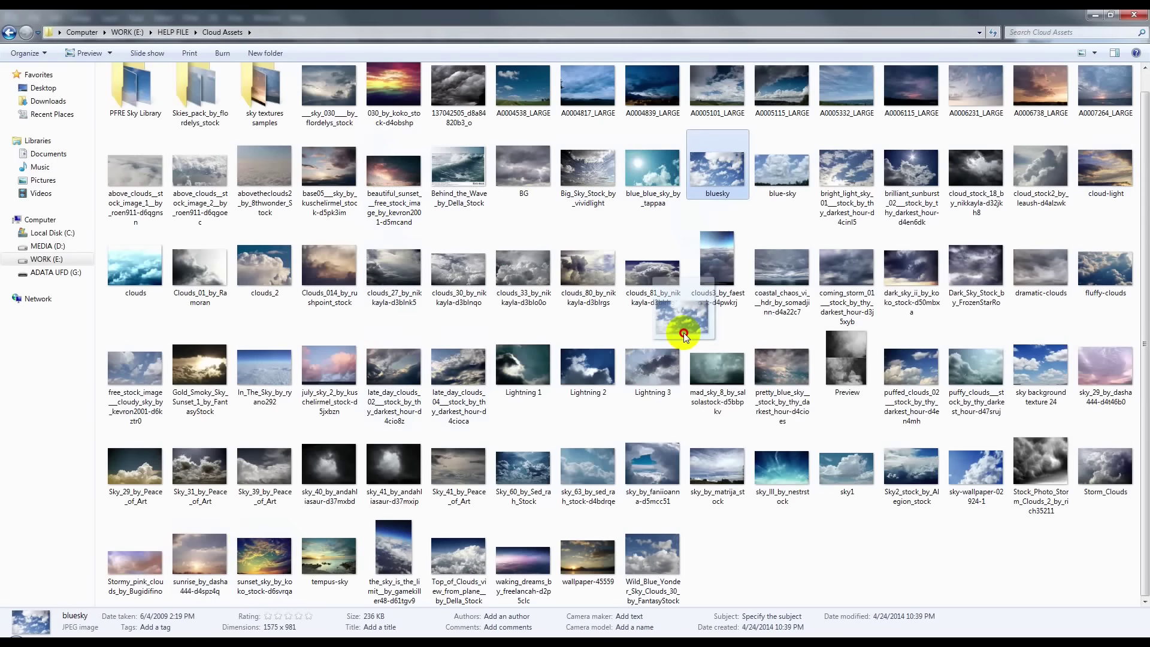
pyautogui.doubleClick(976, 468)
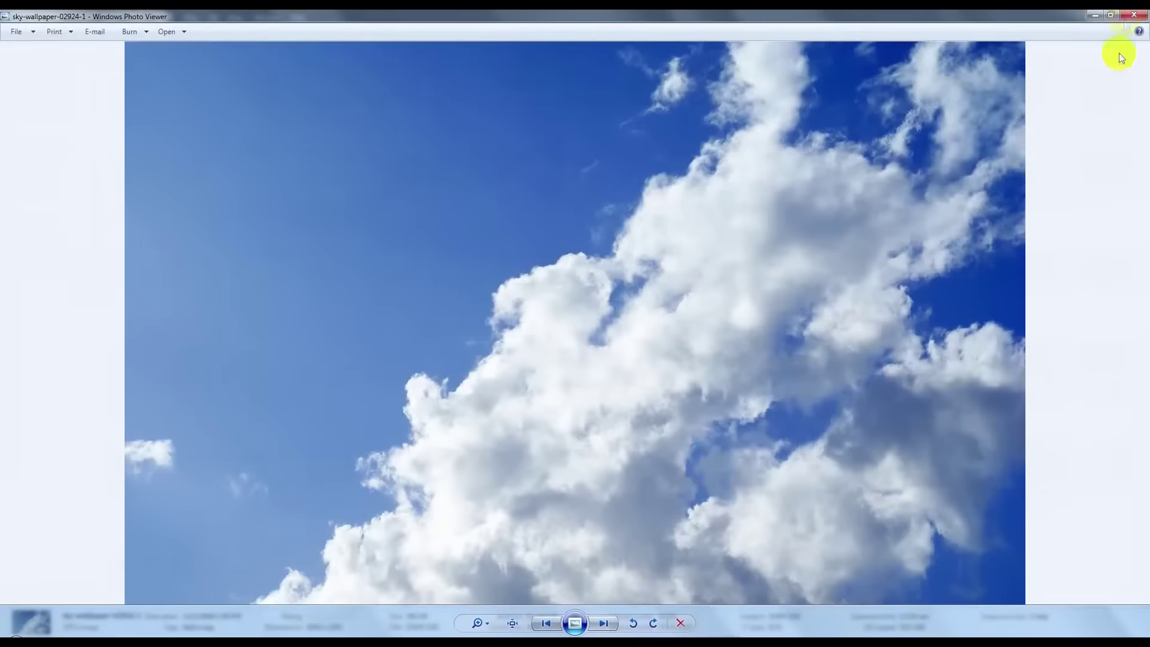
pyautogui.click(1135, 15)
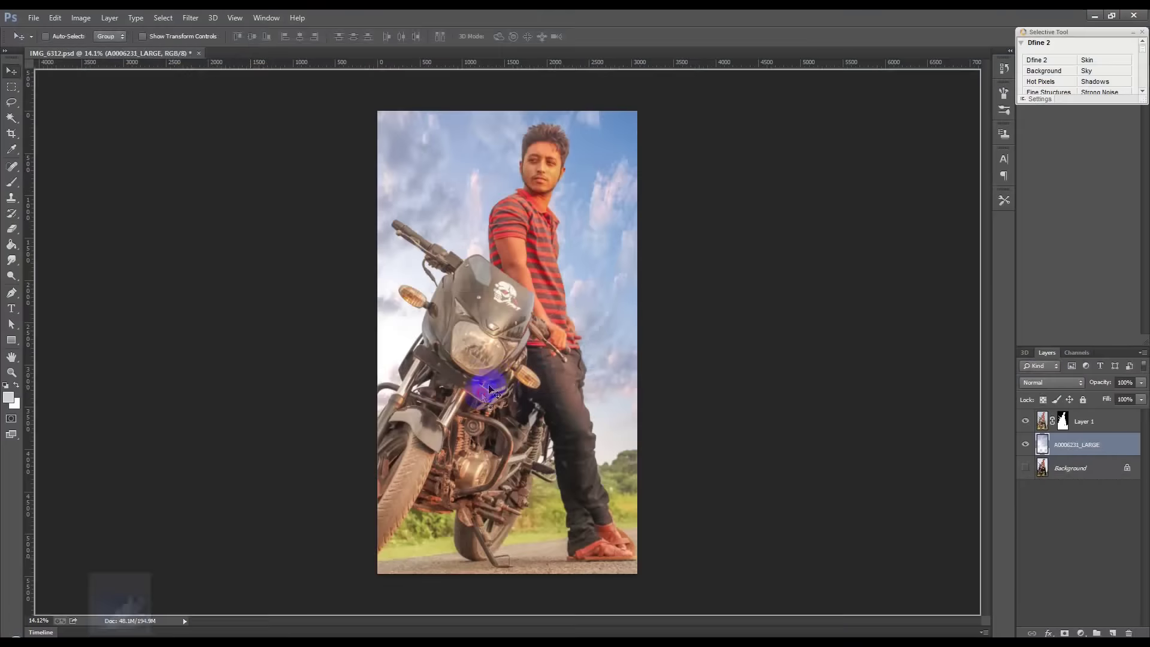
pyautogui.moveTo(490, 390); pyautogui.dragTo(599, 285)
pyautogui.moveTo(732, 232); pyautogui.dragTo(676, 192)
pyautogui.rightClick(593, 320)
pyautogui.click(623, 465)
# Flip the cloud layer vertically, nudge it into place and commit the transform.
pyautogui.rightClick(572, 405)
pyautogui.click(606, 580)
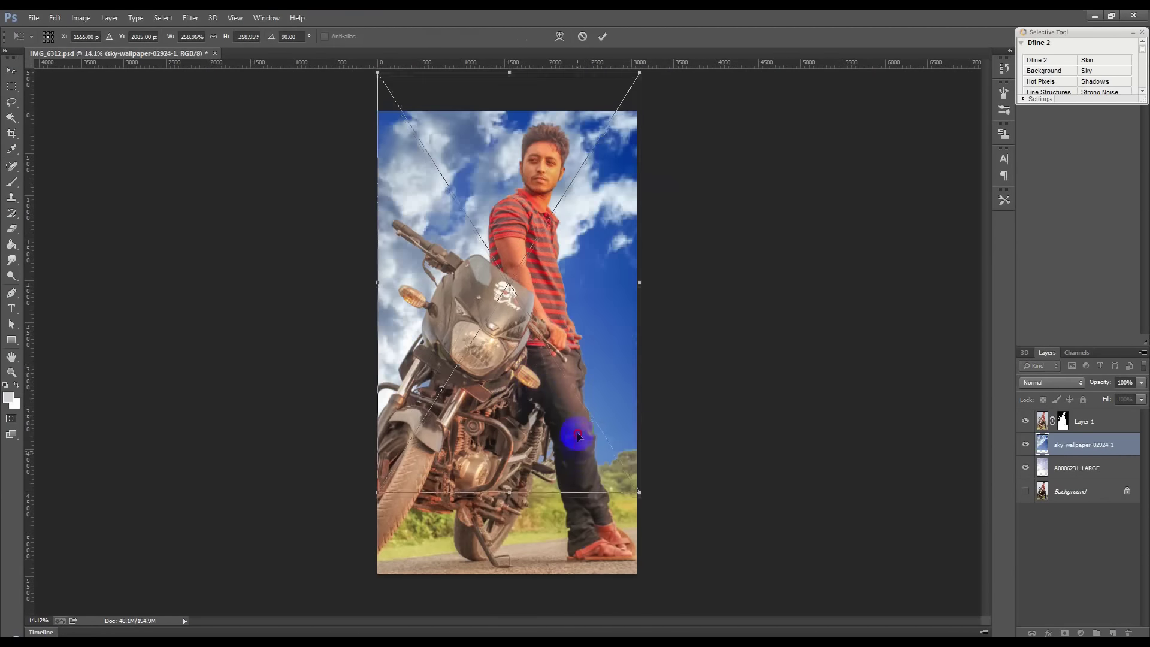
pyautogui.moveTo(578, 453); pyautogui.dragTo(578, 446)
pyautogui.moveTo(617, 310); pyautogui.dragTo(624, 316)
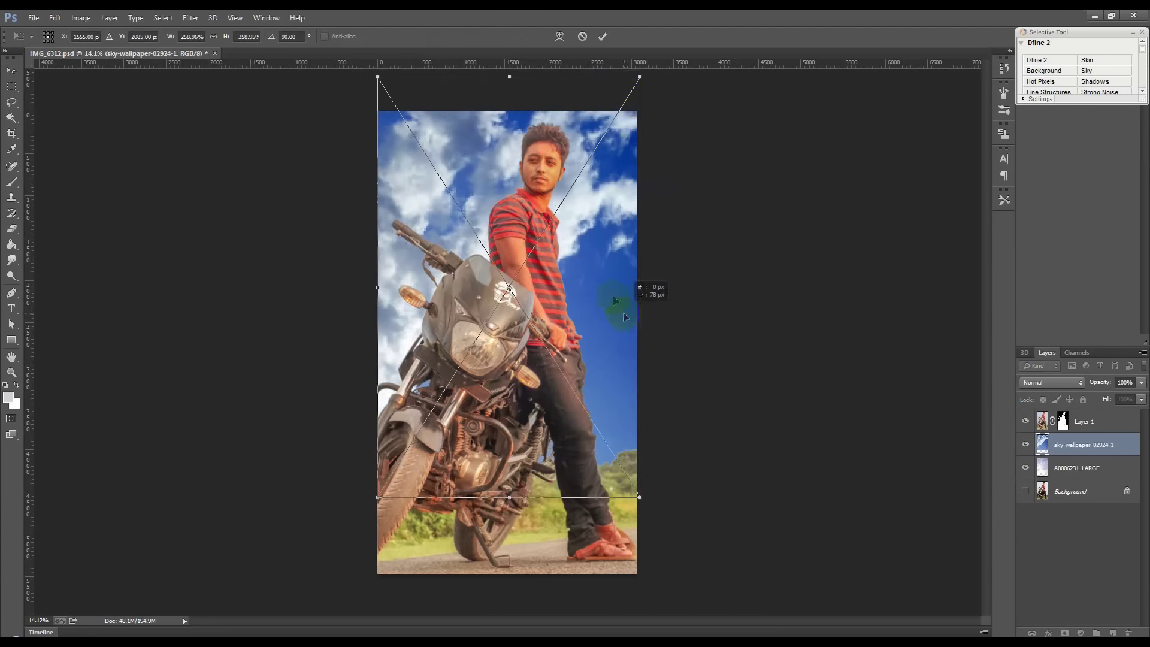
pyautogui.click(604, 38)
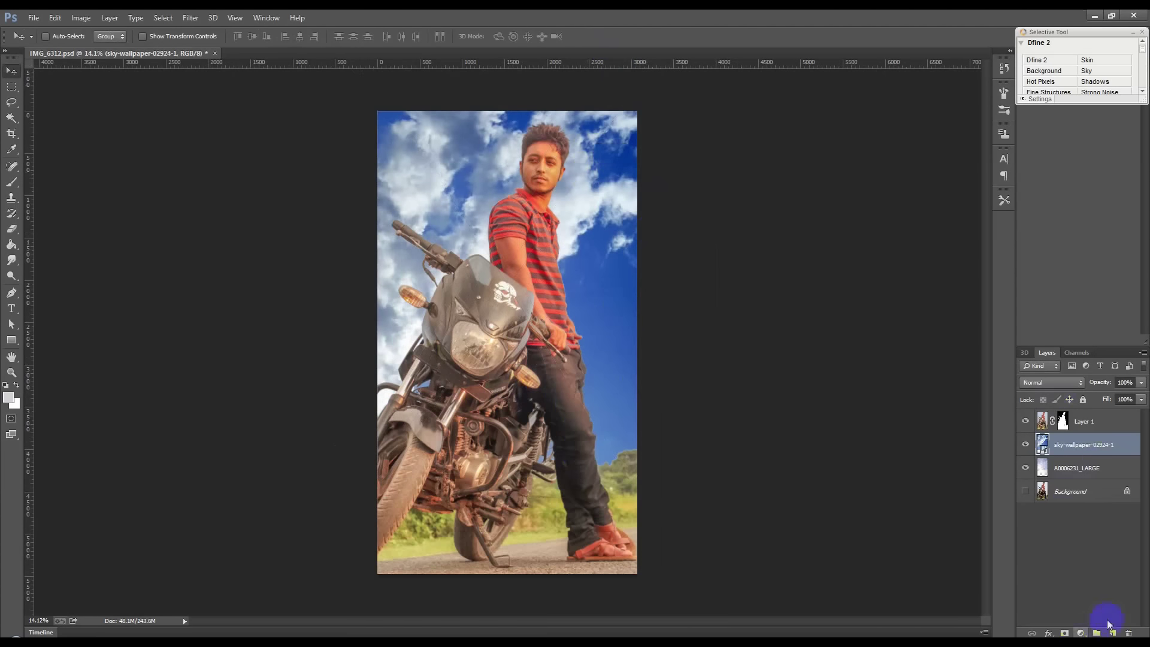
# Rasterize the cloud layer and erase the blue sky on the image's right and upper-right.
pyautogui.rightClick(1077, 442)
pyautogui.click(958, 282)
pyautogui.click(11, 228)
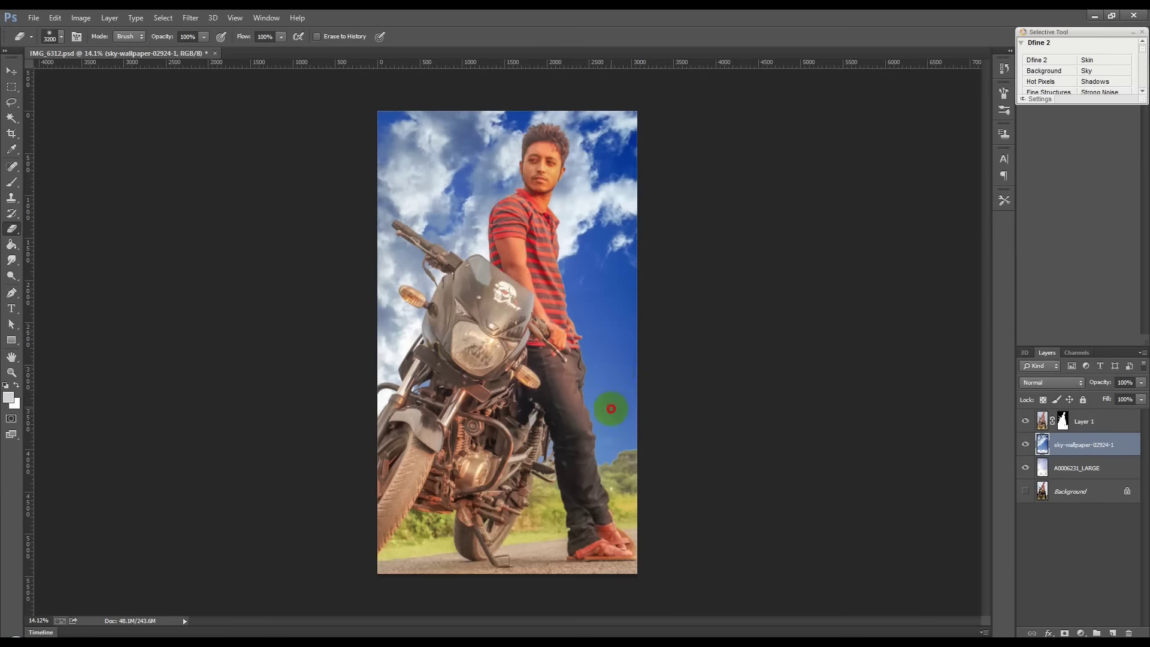
pyautogui.moveTo(611, 409); pyautogui.dragTo(611, 426)
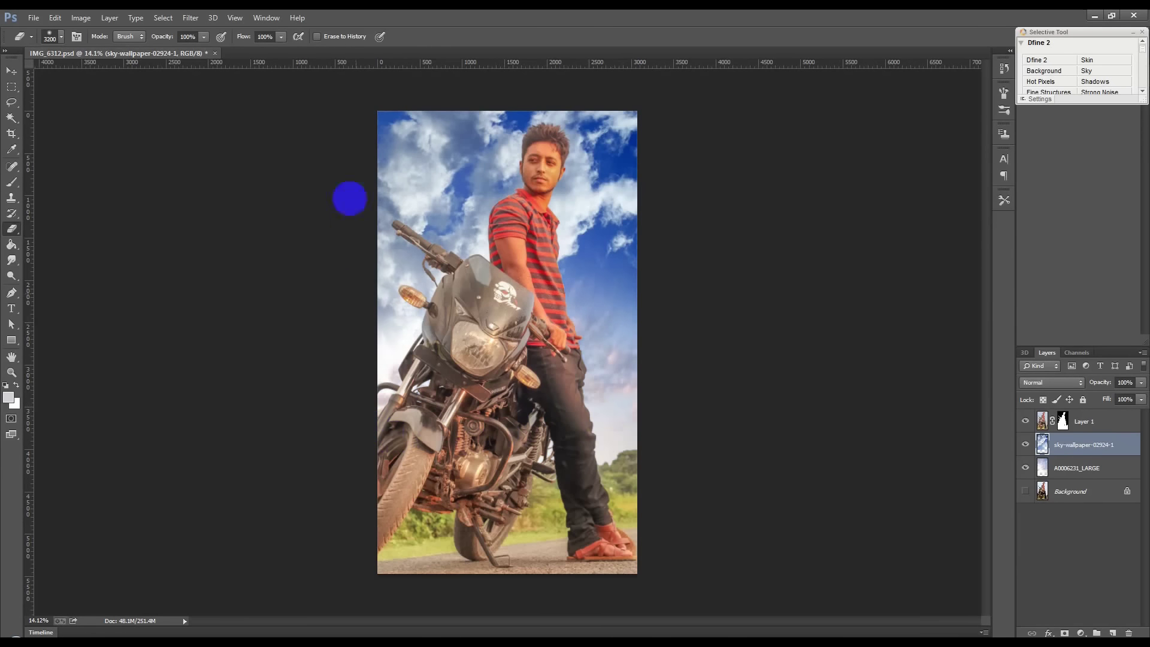
pyautogui.moveTo(539, 168); pyautogui.dragTo(657, 252)
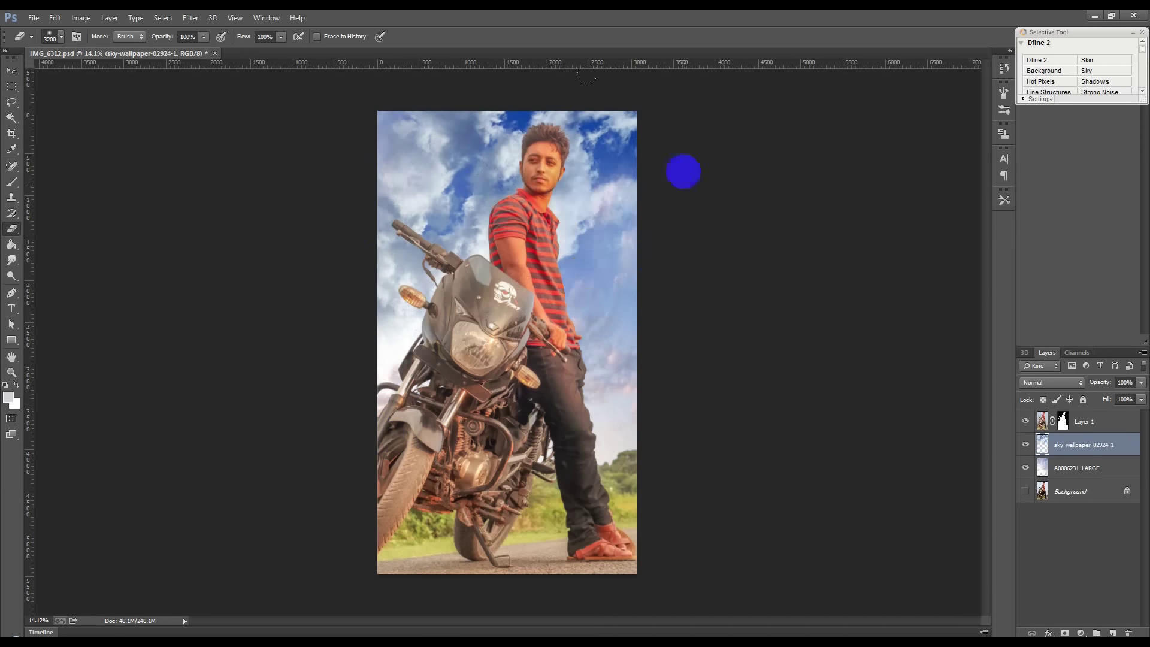
pyautogui.moveTo(683, 181); pyautogui.dragTo(491, 249)
# Erase more cloud near the man's shirt, then also select the A0006231_LARGE layer.
pyautogui.click(12, 70)
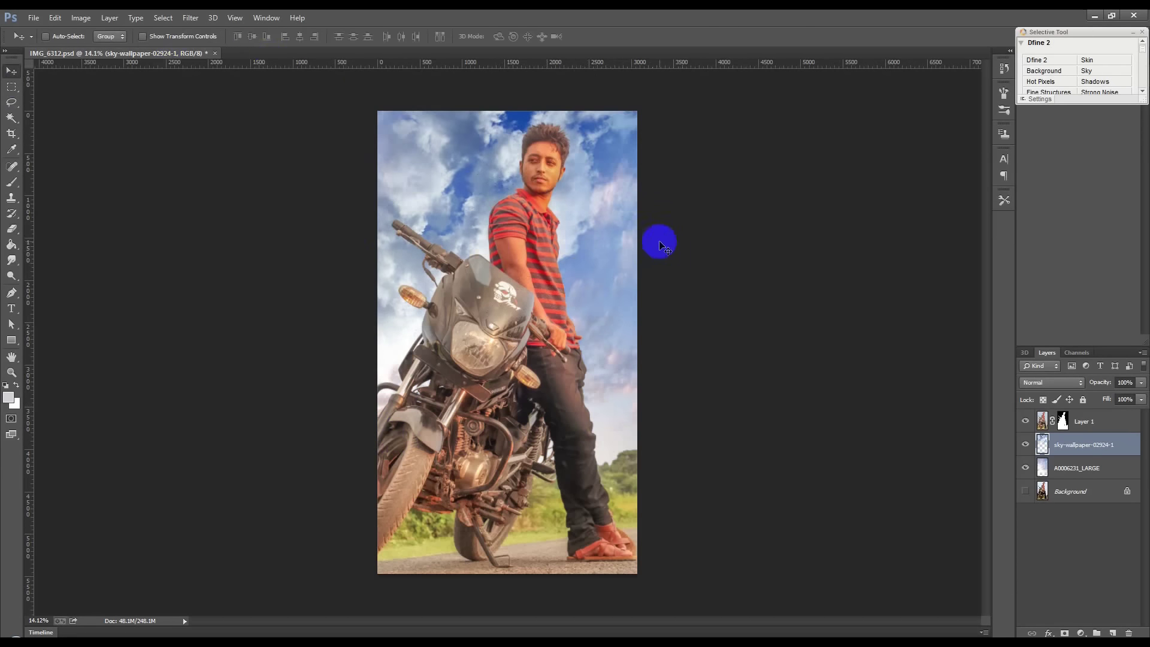
pyautogui.click(609, 286)
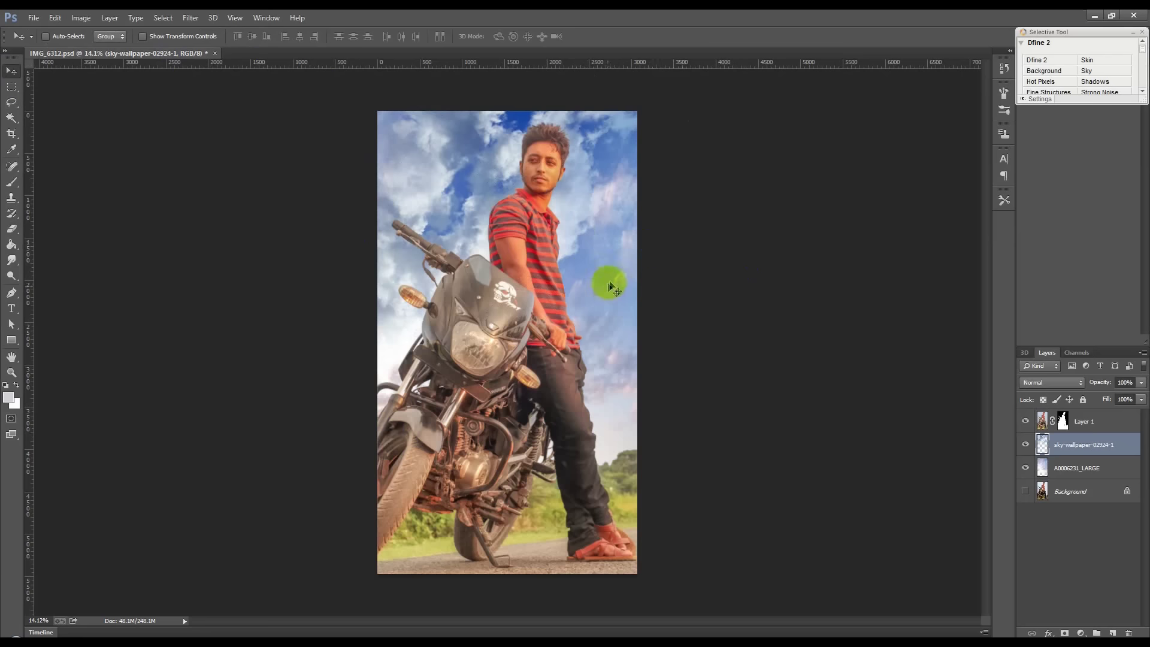
pyautogui.click(11, 228)
pyautogui.moveTo(514, 236); pyautogui.dragTo(535, 243)
pyautogui.click(12, 70)
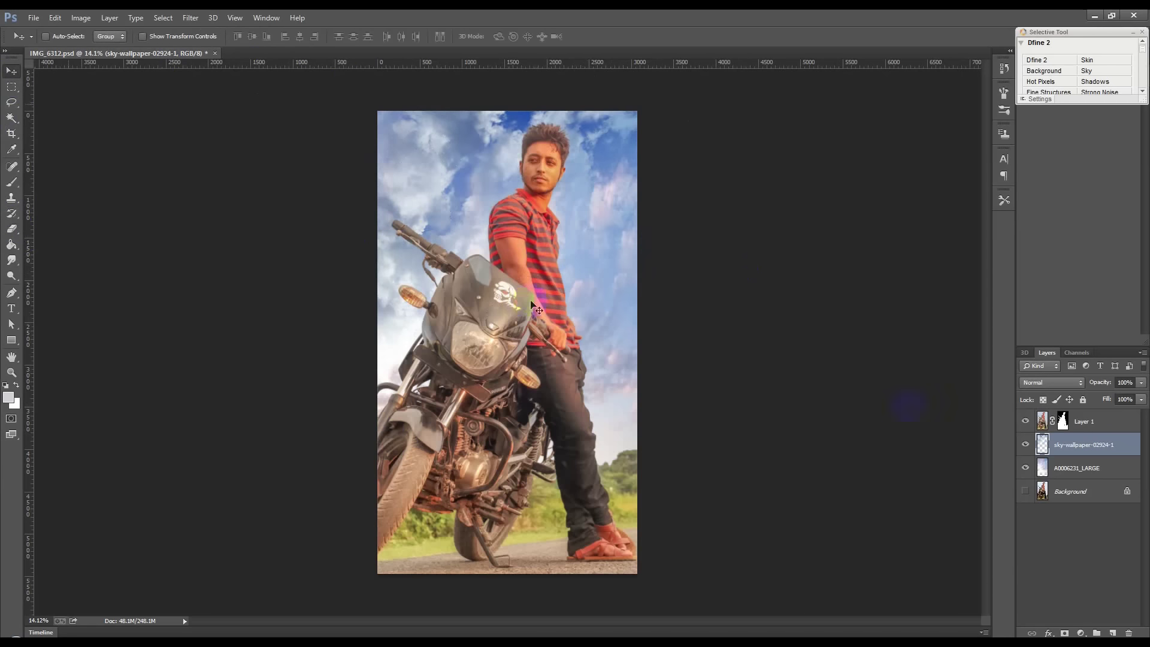
pyautogui.keyDown('shift'); pyautogui.click(1084, 474); pyautogui.keyUp('shift')
# Merge the two sky layers into one and preview an adjustment on the man's Layer 1.
pyautogui.hotkey('ctrl', 'e')
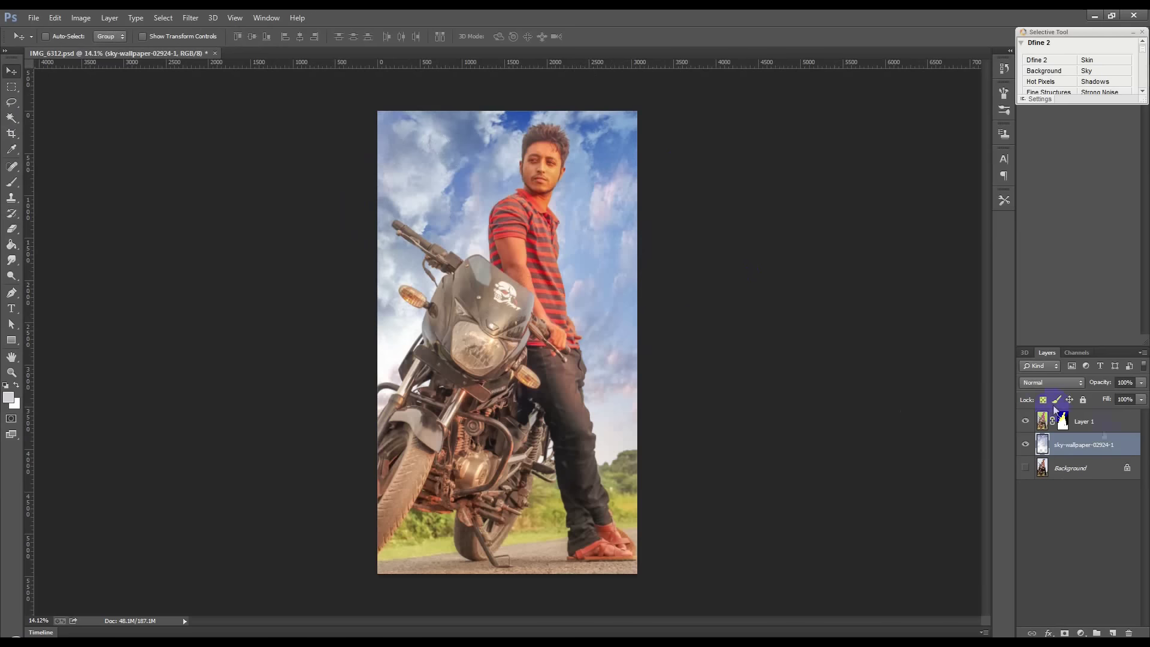
pyautogui.click(1063, 421)
pyautogui.click(80, 18)
pyautogui.click(115, 78)
pyautogui.hotkey('ctrl', 'z')
pyautogui.hotkey('ctrl', 'z')
pyautogui.hotkey('ctrl', 'z')
pyautogui.hotkey('ctrl', 'z')
pyautogui.hotkey('ctrl', 'z')
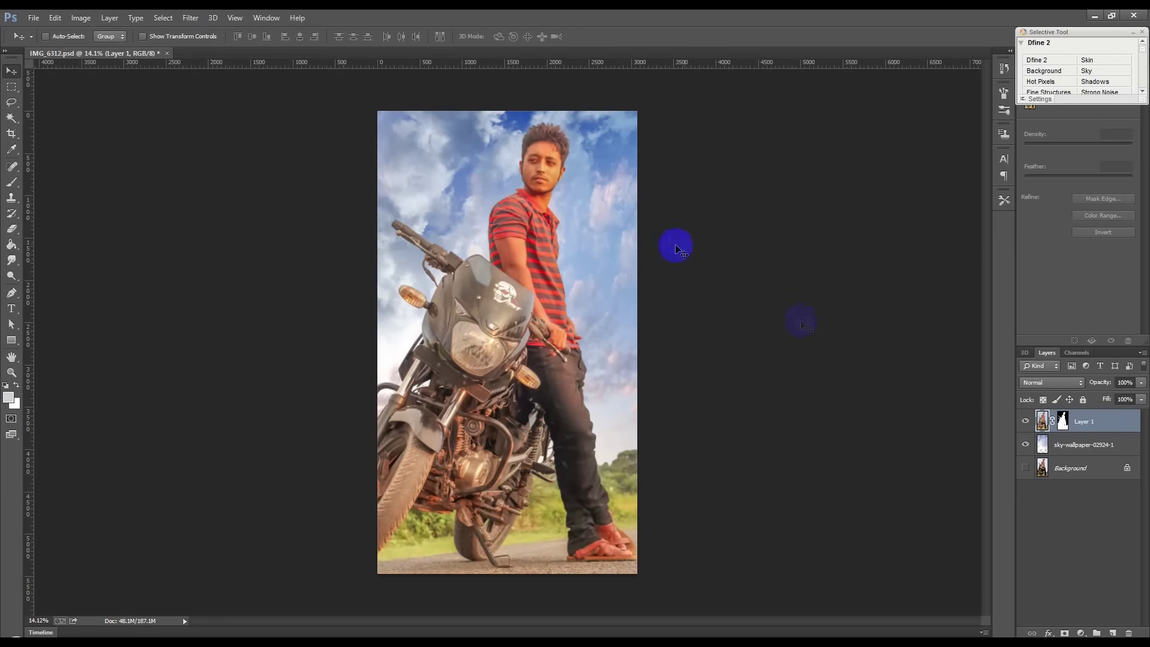
pyautogui.hotkey('ctrl', 'z')
pyautogui.hotkey('ctrl', 'z')
# Apply Levels to the merged sky layer with the input black point at 55.
pyautogui.click(1084, 444)
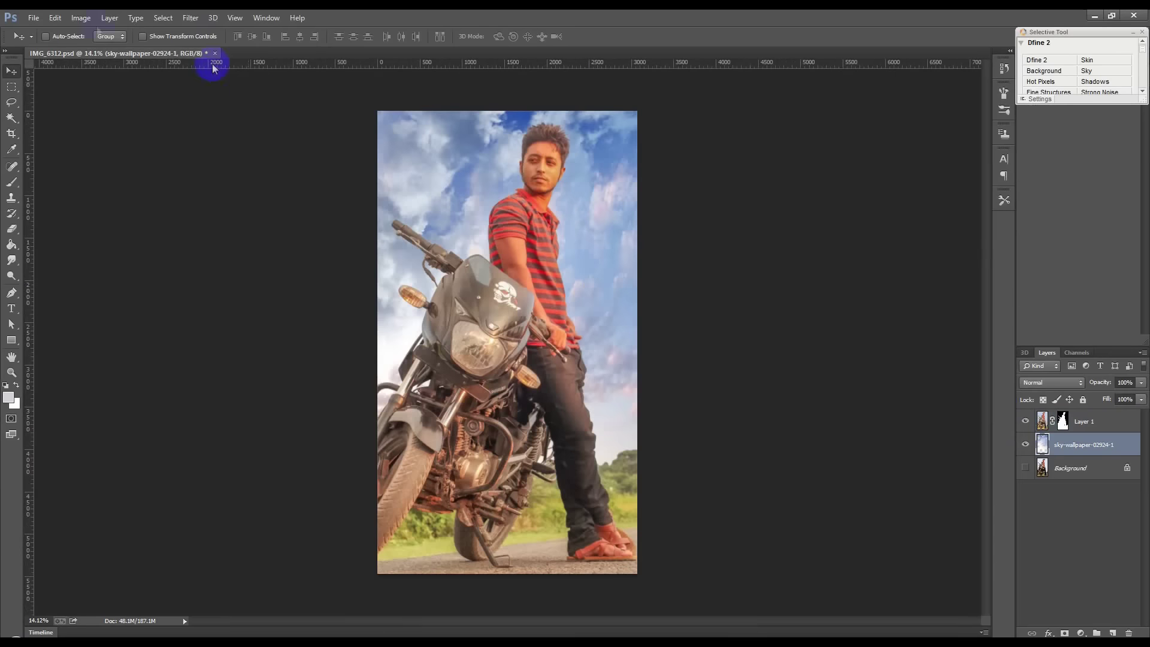
pyautogui.click(81, 18)
pyautogui.moveTo(99, 48)
pyautogui.click(215, 60)
pyautogui.moveTo(730, 265); pyautogui.dragTo(763, 265)
pyautogui.moveTo(883, 266); pyautogui.dragTo(872, 269)
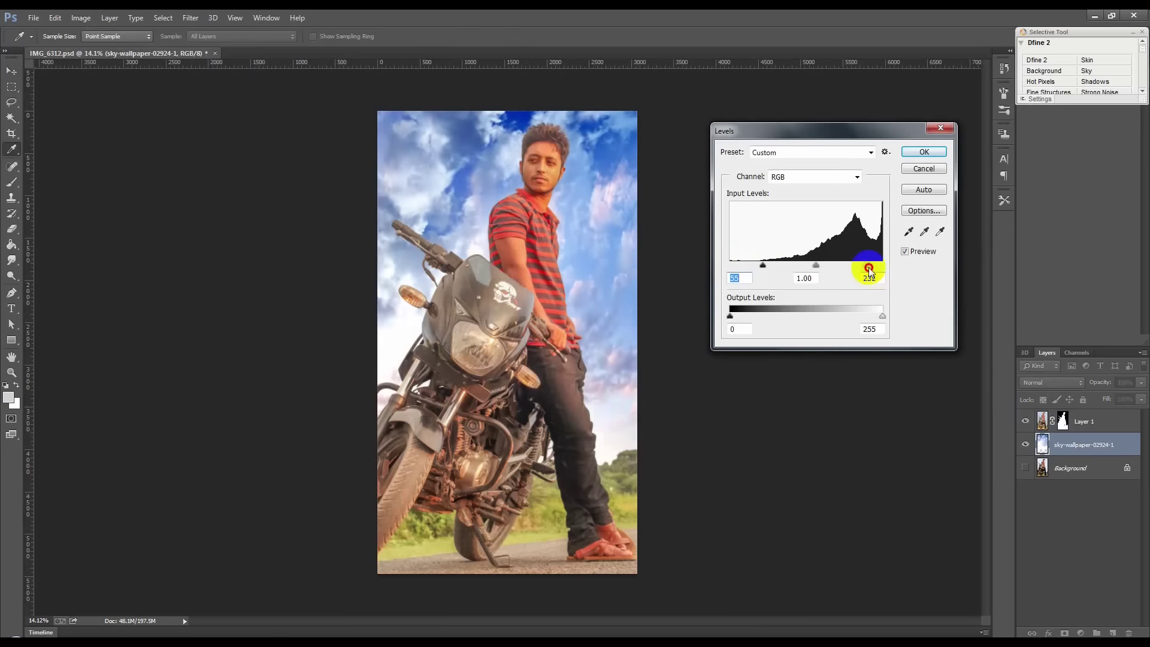
pyautogui.click(924, 151)
# Apply Levels to the man's Layer 1 with the black point raised to 15.
pyautogui.click(1084, 421)
pyautogui.click(81, 17)
pyautogui.click(239, 61)
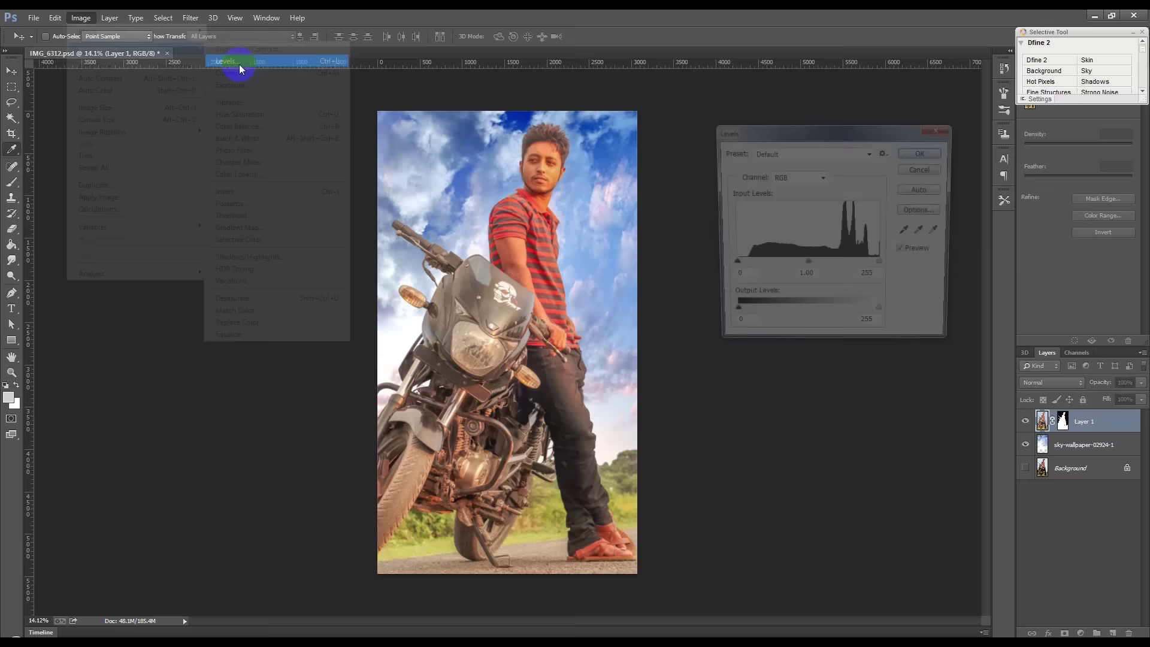
pyautogui.moveTo(731, 265); pyautogui.dragTo(736, 266)
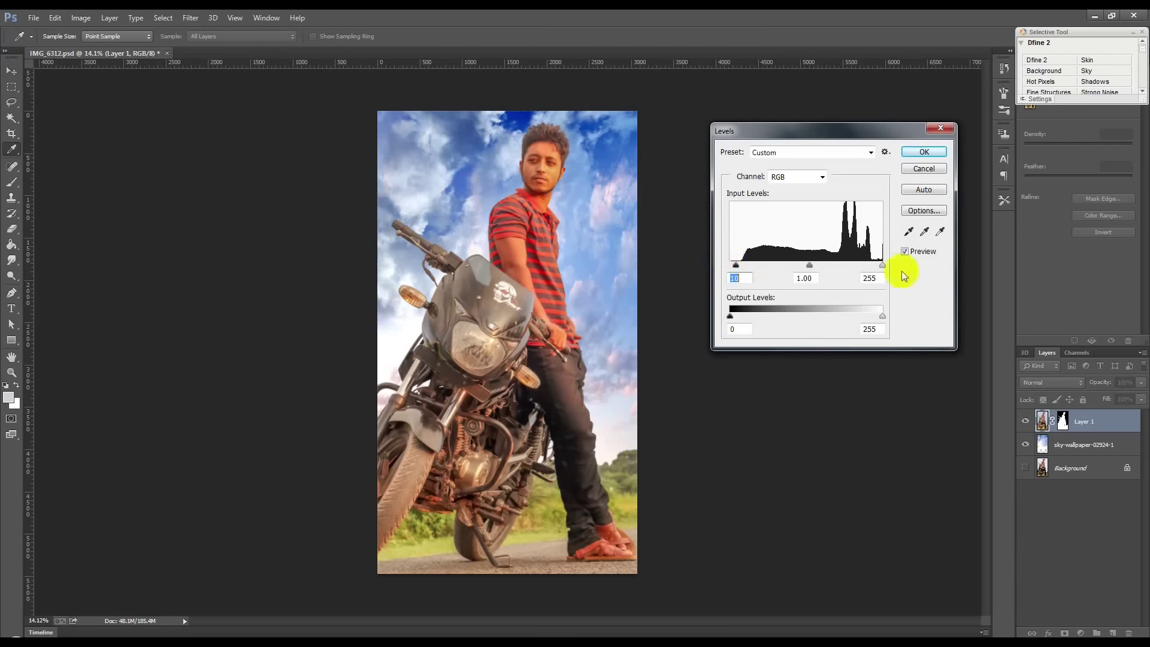
pyautogui.moveTo(883, 266); pyautogui.dragTo(875, 266)
pyautogui.click(925, 151)
pyautogui.click(81, 17)
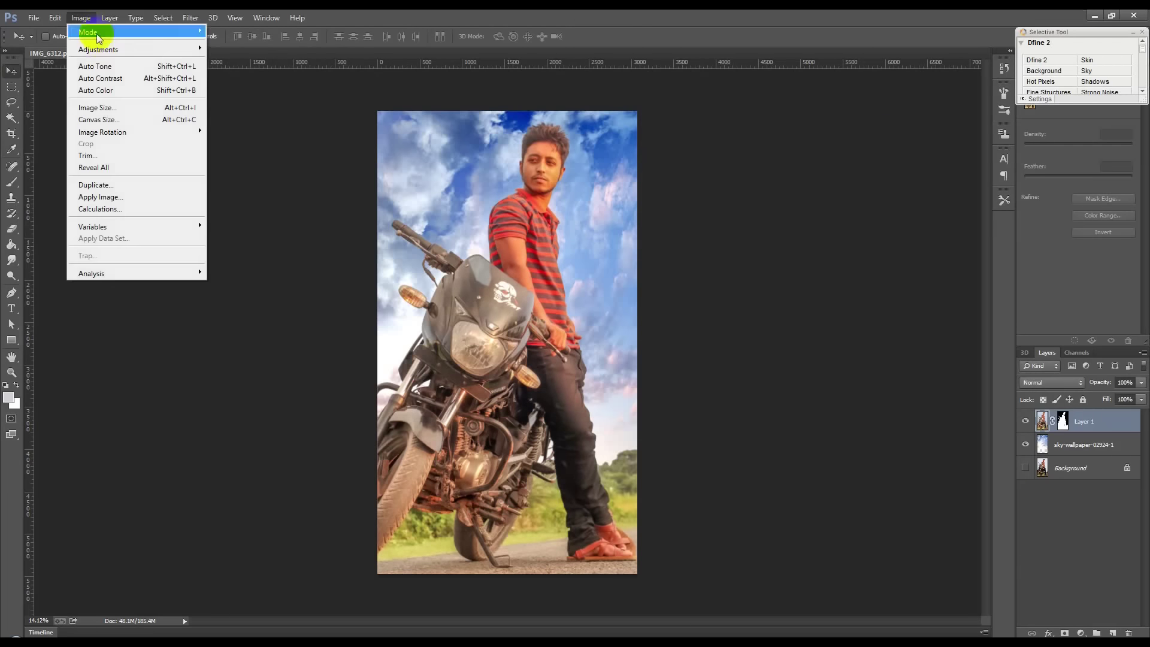
pyautogui.moveTo(99, 49)
pyautogui.click(252, 239)
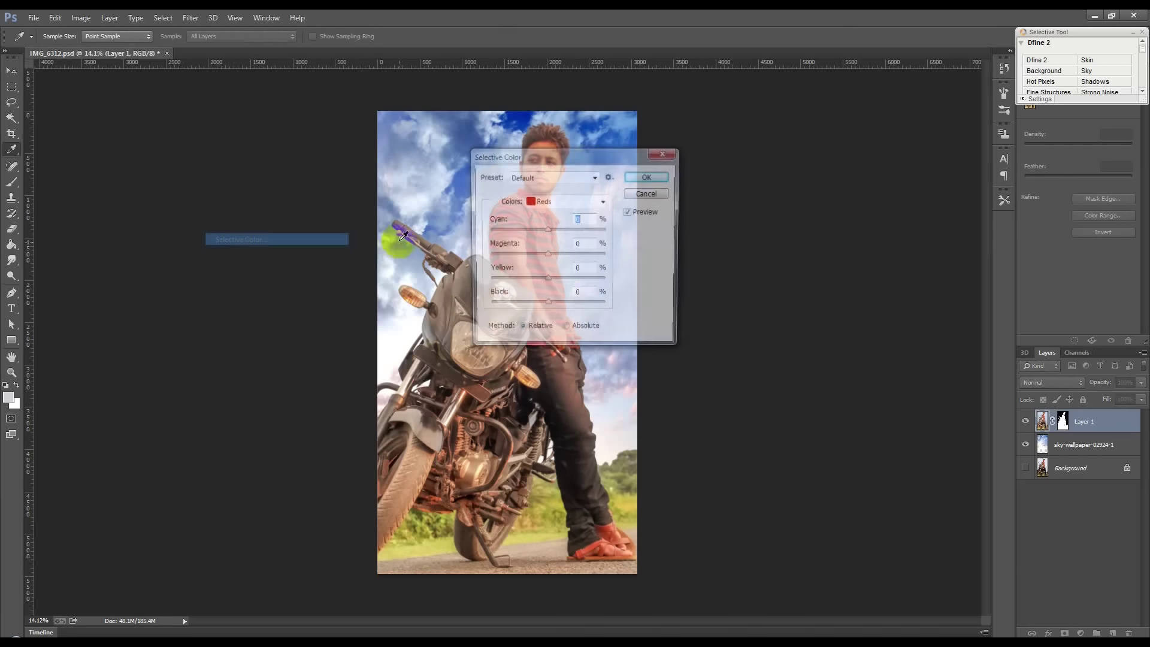
# Shift Layer 1's Reds to Cyan +34, Magenta -14, Yellow -12 and Yellows to Cyan +21.
pyautogui.moveTo(757, 217)
pyautogui.mouseDown()
pyautogui.moveTo(739, 216)
pyautogui.moveTo(775, 220)
pyautogui.moveTo(733, 246)
pyautogui.mouseUp()
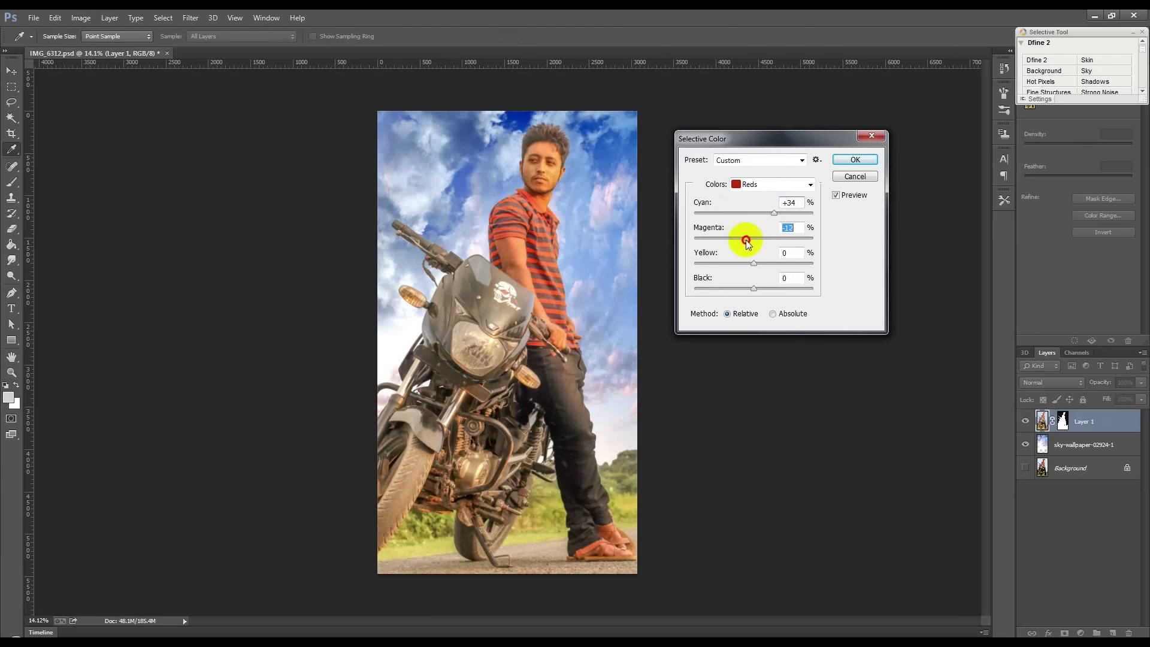
pyautogui.moveTo(732, 266)
pyautogui.mouseDown()
pyautogui.moveTo(751, 266)
pyautogui.moveTo(757, 290)
pyautogui.mouseUp()
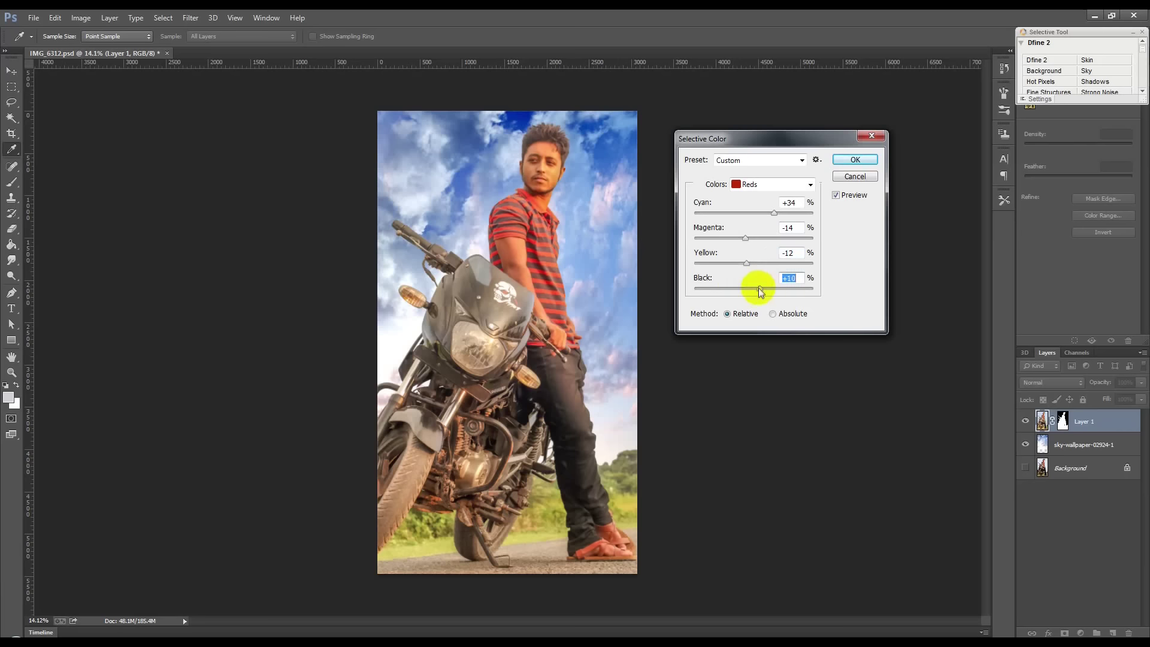
pyautogui.click(770, 184)
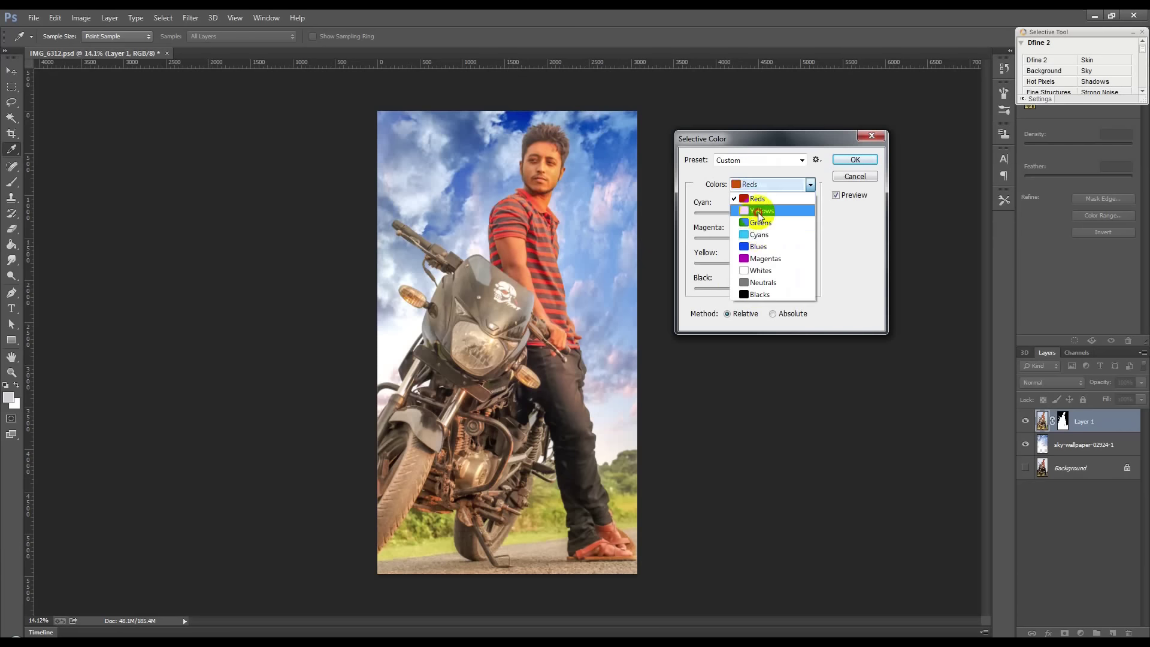
pyautogui.click(756, 211)
pyautogui.moveTo(741, 217)
pyautogui.mouseDown()
pyautogui.moveTo(768, 222)
pyautogui.moveTo(768, 239)
pyautogui.moveTo(741, 264)
pyautogui.mouseUp()
pyautogui.click(855, 160)
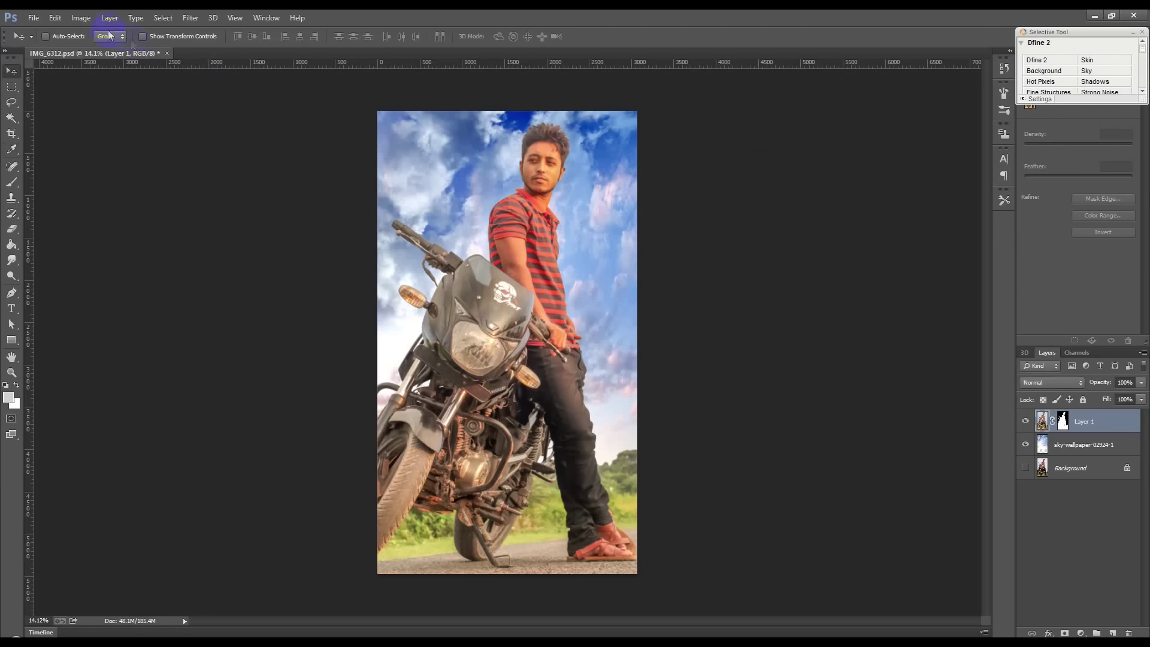
# Cool the man's layer slightly by lowering Camera Raw Temperature.
pyautogui.click(81, 17)
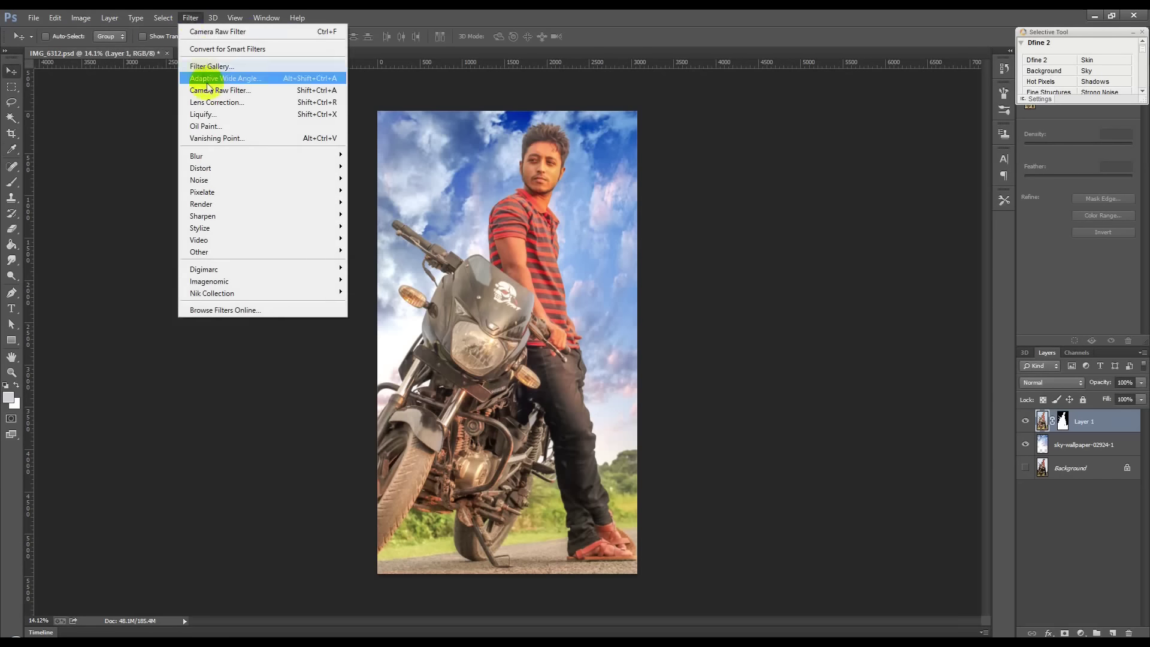
pyautogui.click(210, 84)
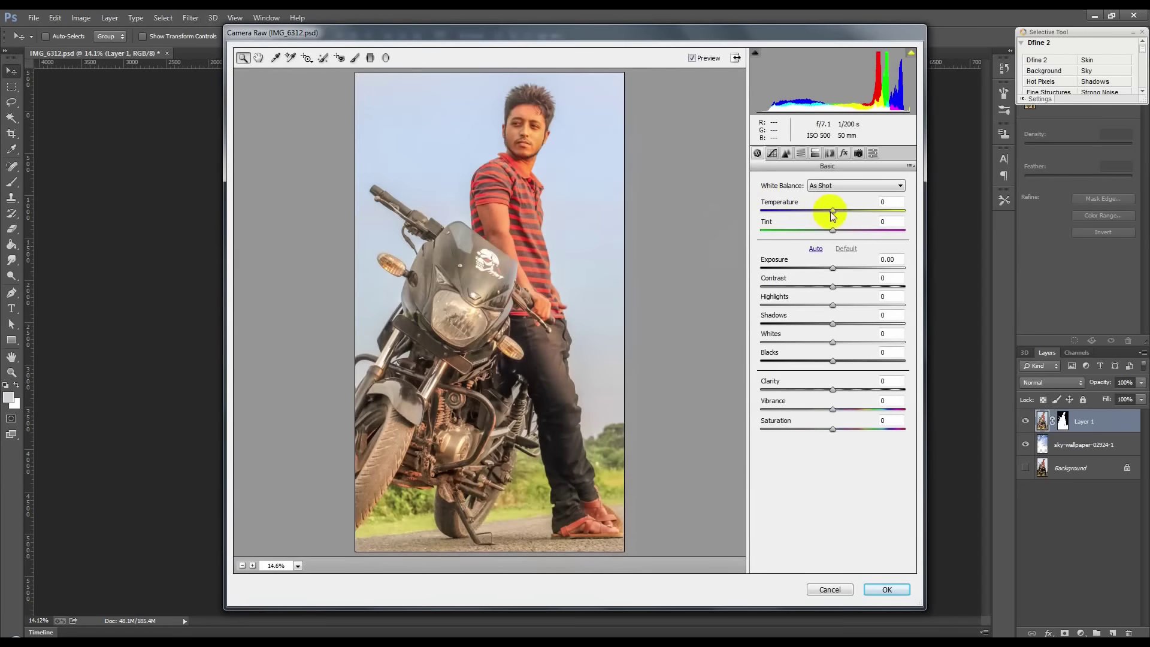
pyautogui.moveTo(831, 211); pyautogui.dragTo(815, 210)
pyautogui.click(887, 589)
# Select the sky wallpaper layer and bring up Lens Blur for it.
pyautogui.scroll(1, 530, 161)
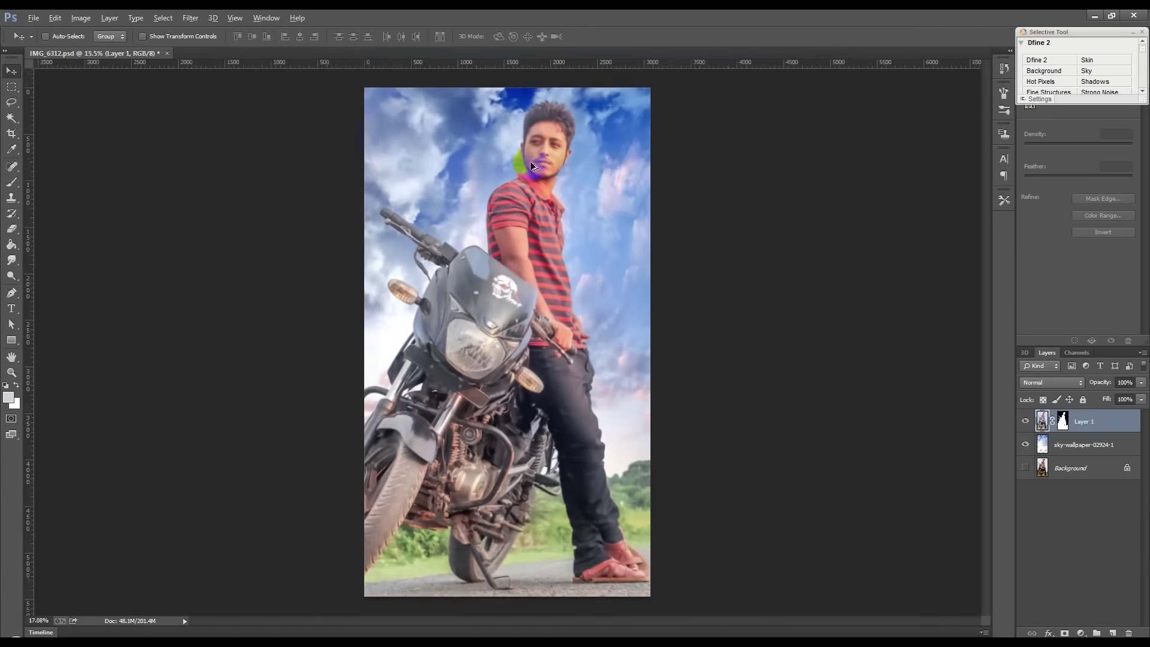
pyautogui.scroll(1, 540, 165)
pyautogui.scroll(-1, 573, 175)
pyautogui.click(1085, 445)
pyautogui.click(191, 18)
pyautogui.moveTo(219, 163)
pyautogui.click(374, 256)
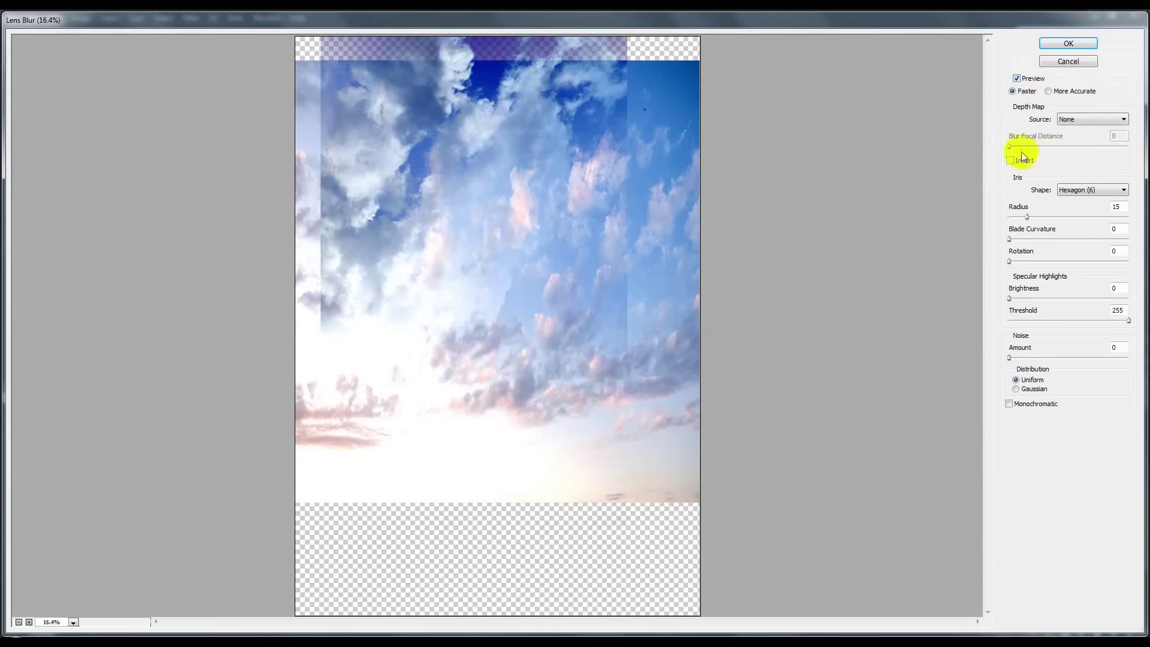
pyautogui.click(1028, 217)
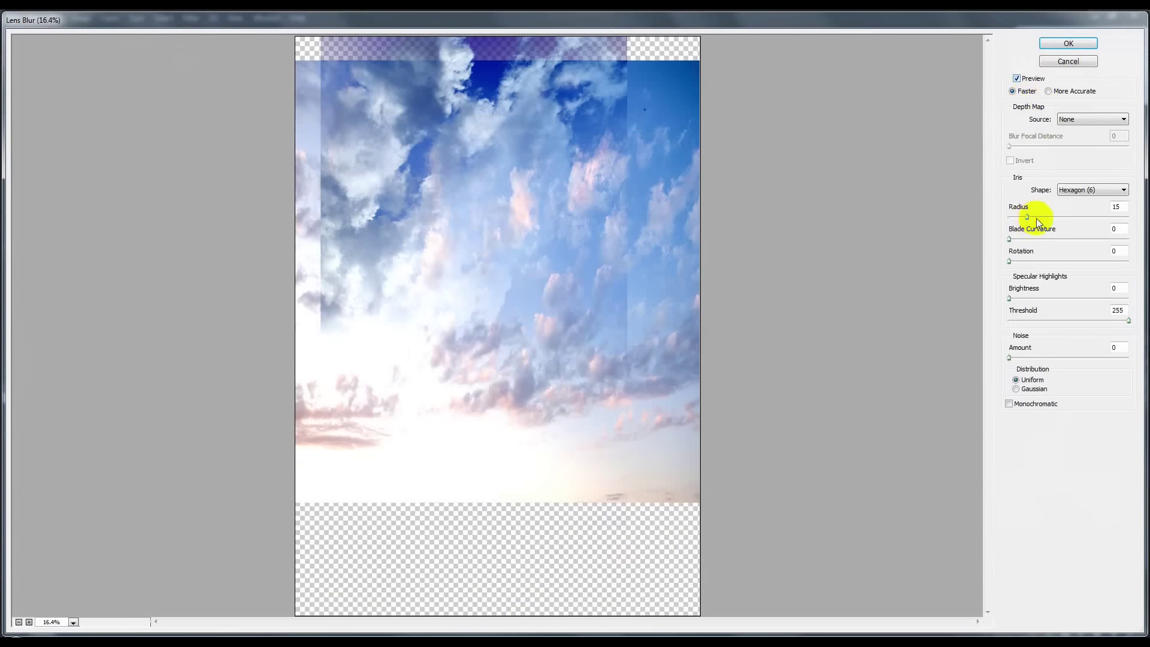
pyautogui.moveTo(1035, 220); pyautogui.dragTo(1036, 219)
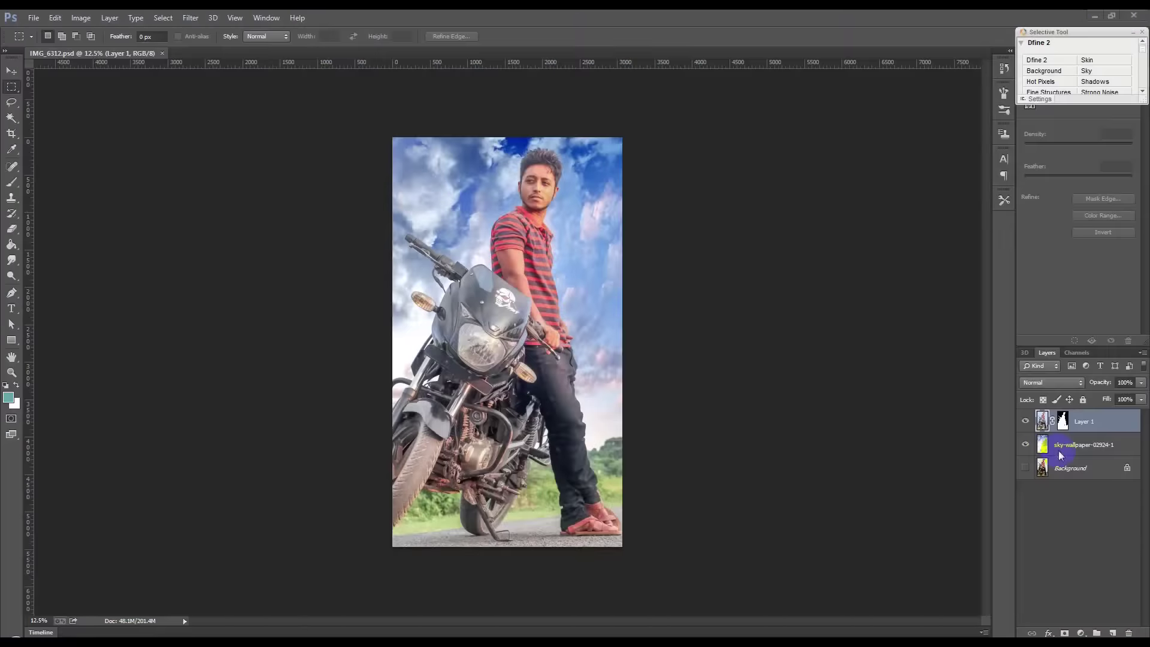
pyautogui.click(1084, 444)
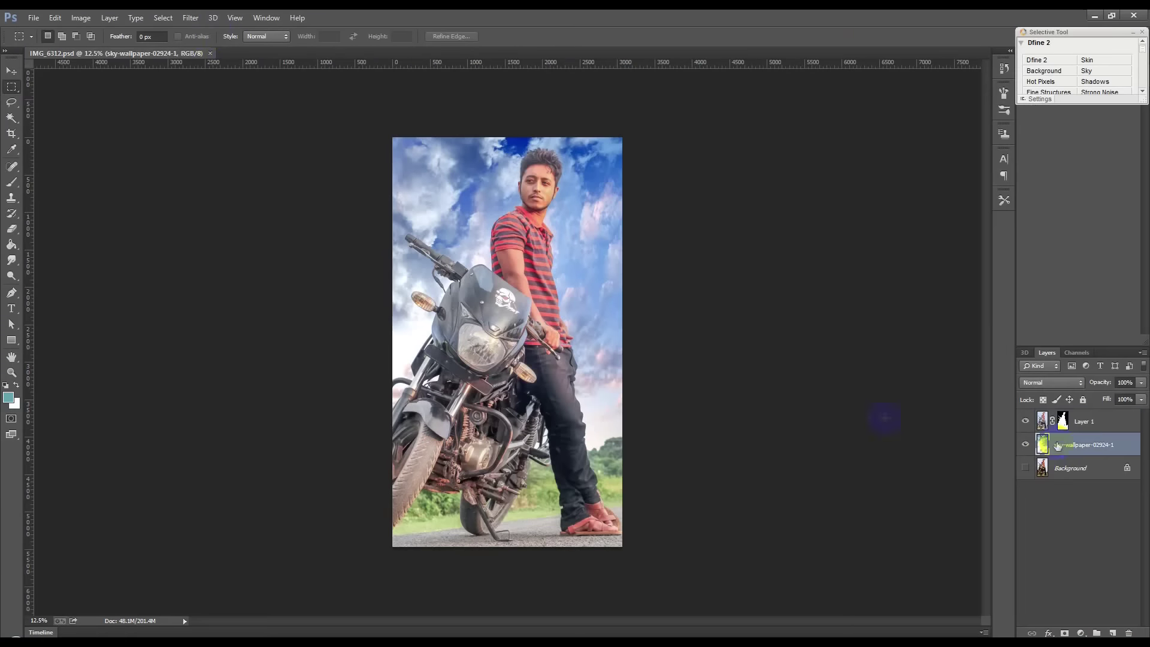
# Soften the sky layer with a Gaussian Blur of radius 3.
pyautogui.click(191, 17)
pyautogui.click(384, 245)
pyautogui.moveTo(693, 312); pyautogui.dragTo(703, 309)
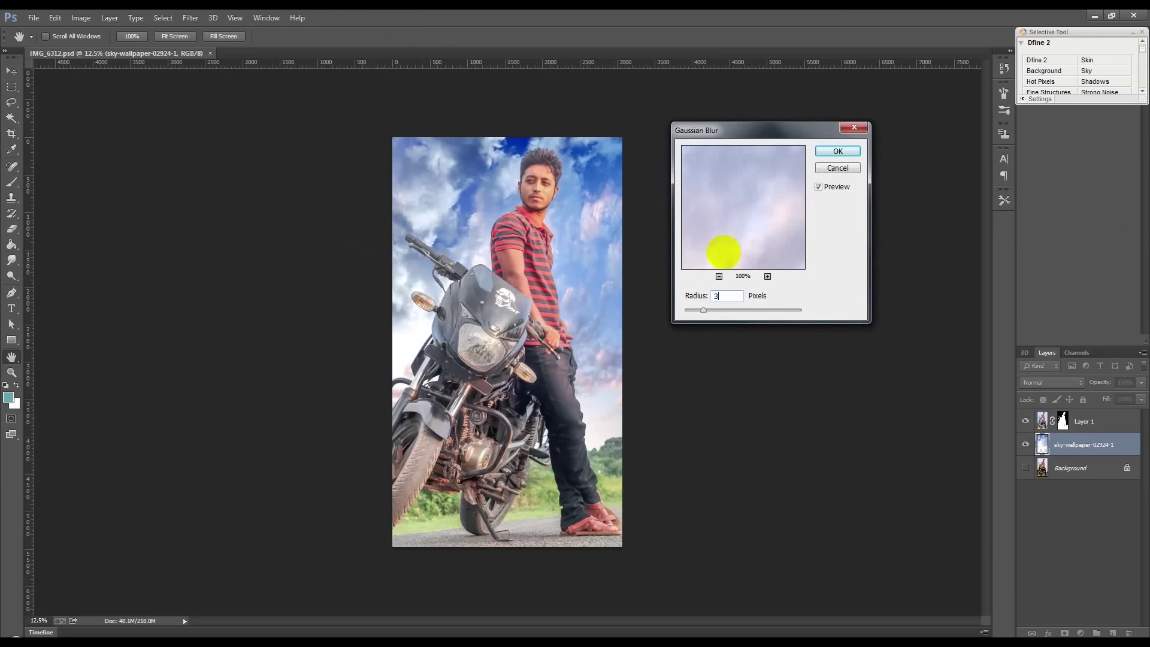
pyautogui.click(845, 152)
# Select the man's Layer 1 and add a new empty layer above it.
pyautogui.click(11, 72)
pyautogui.scroll(2, 566, 326)
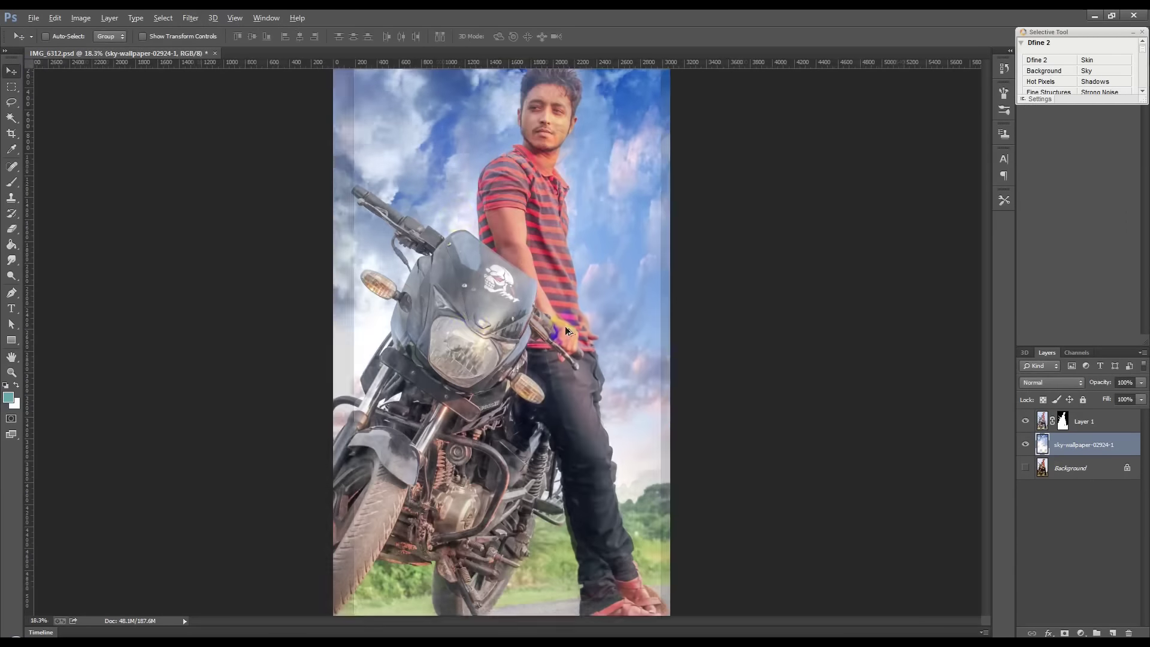
pyautogui.scroll(-2, 629, 248)
pyautogui.scroll(1, 668, 343)
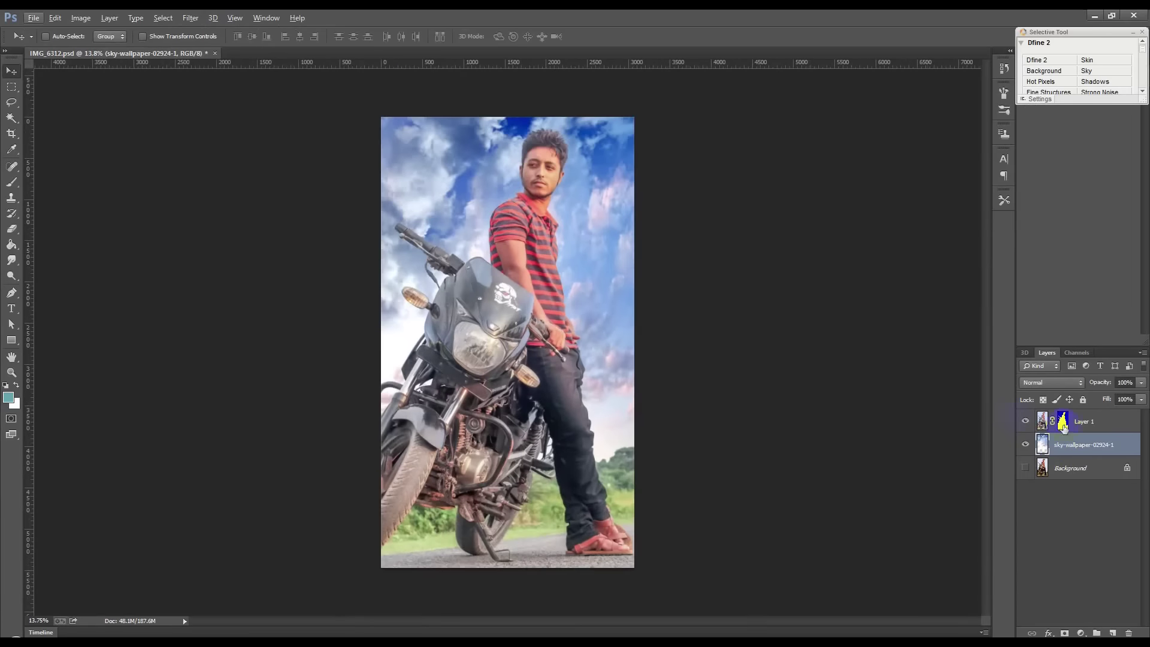
pyautogui.click(1025, 428)
pyautogui.click(1109, 634)
# Stamp the merged composite onto Layer 2 with Apply Image and save the document.
pyautogui.click(80, 17)
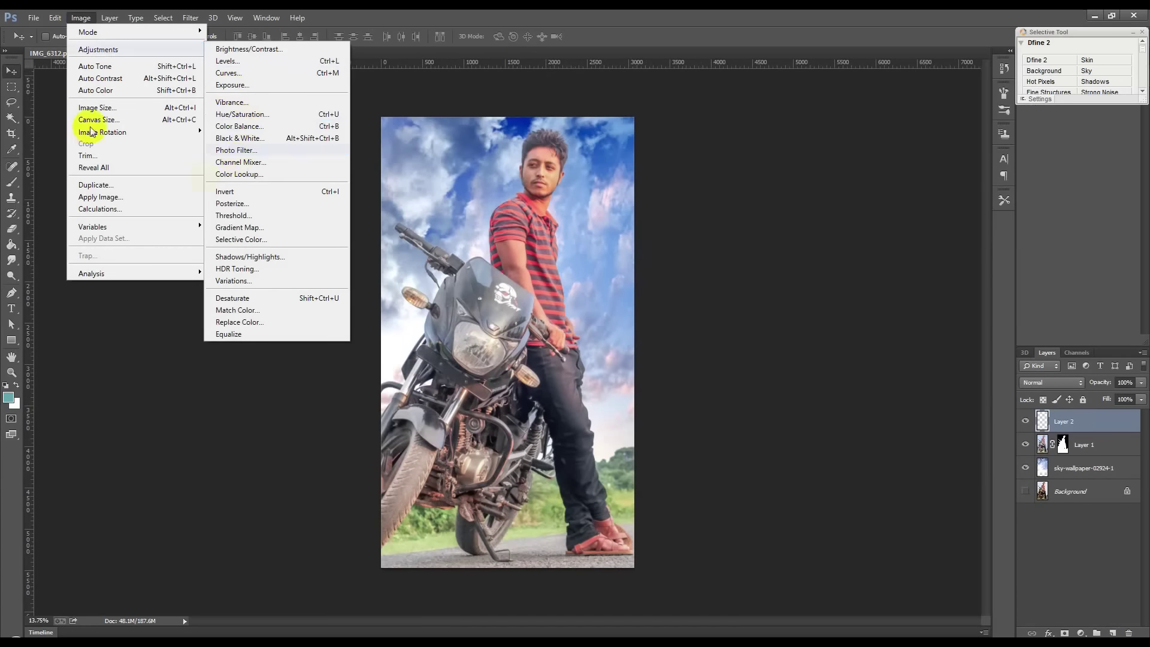
pyautogui.click(99, 197)
pyautogui.click(665, 187)
pyautogui.hotkey('ctrl', 's')
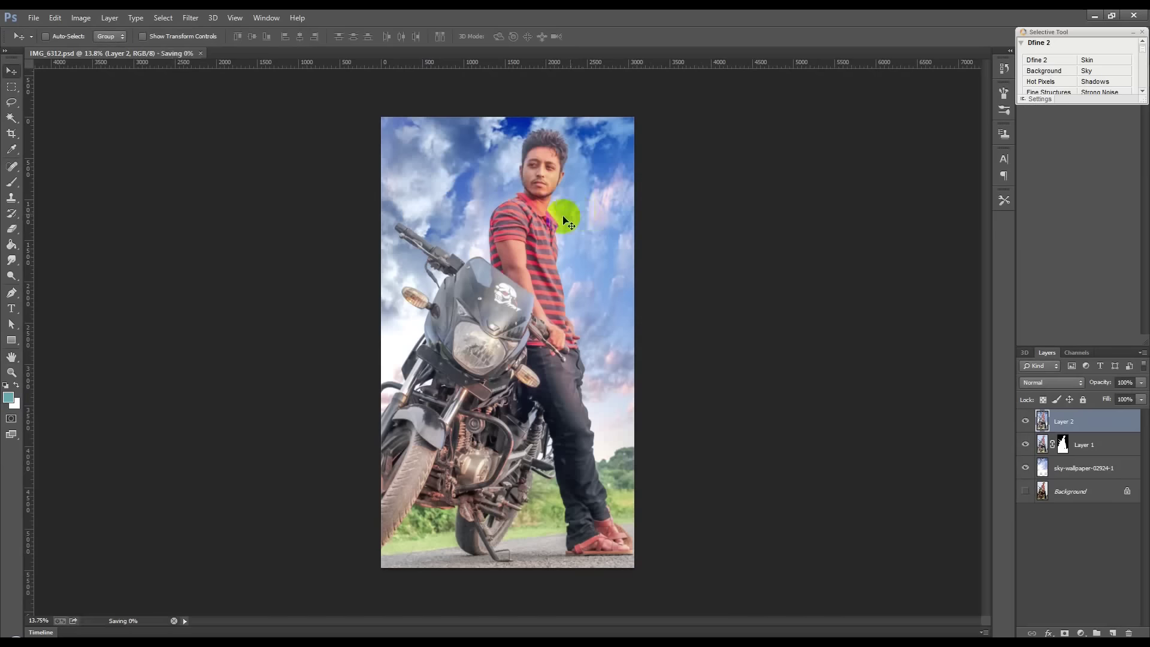
# Use Selective Color on Layer 2 to add Black +11 to Blacks and +15 to Neutrals.
pyautogui.click(162, 18)
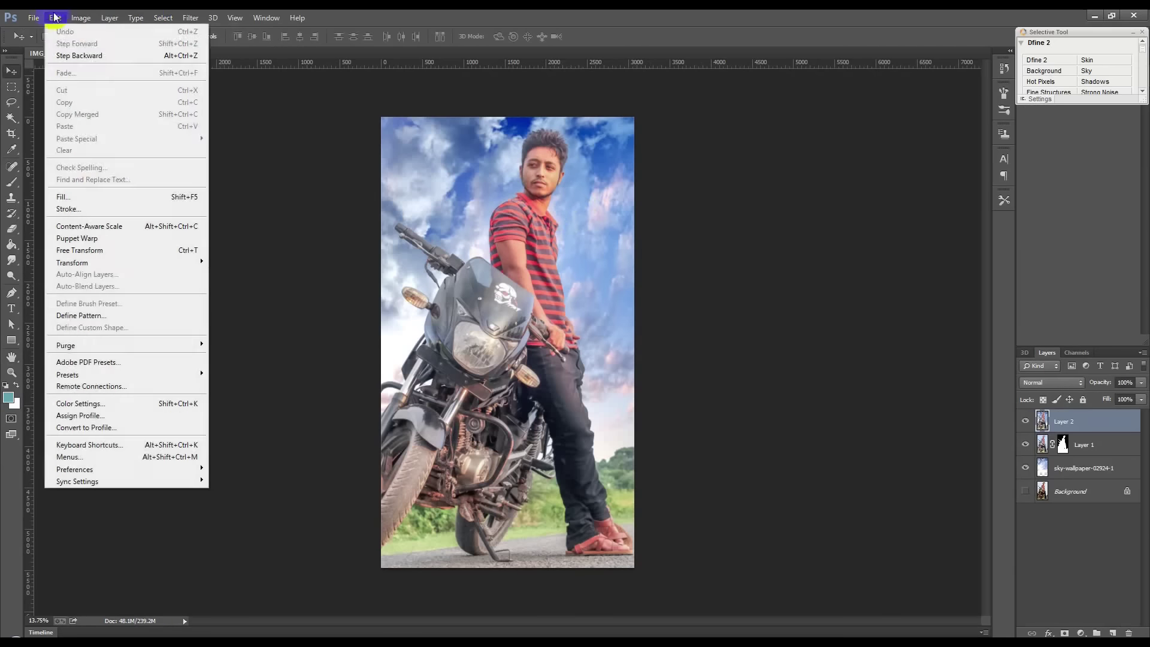
pyautogui.click(264, 236)
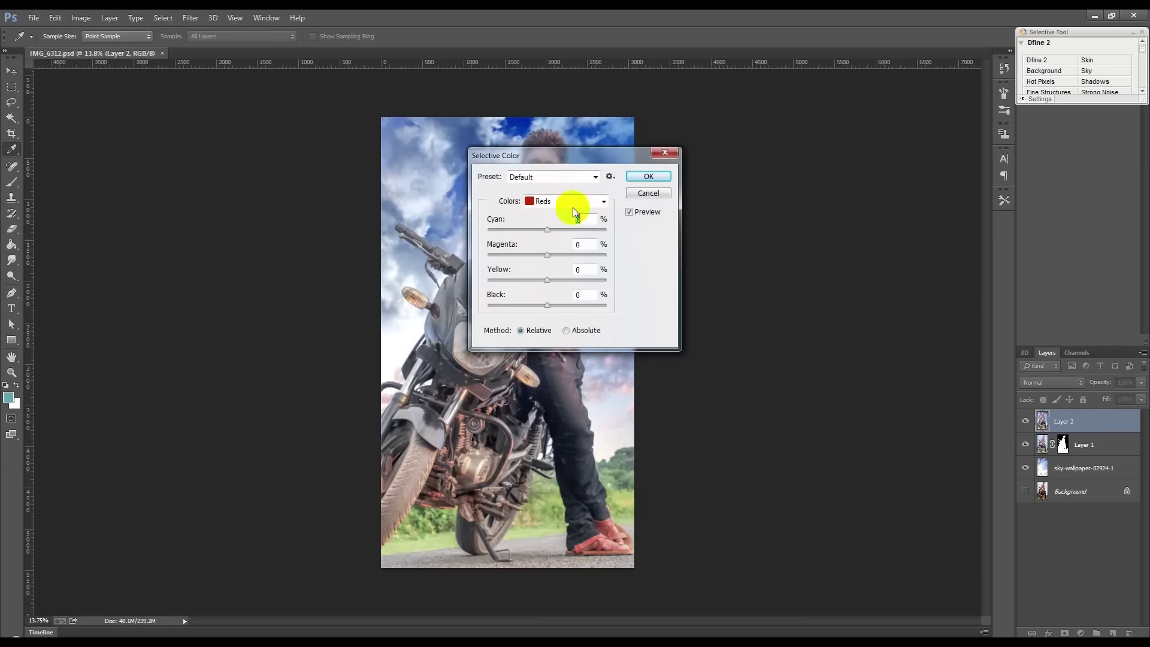
pyautogui.click(683, 183)
pyautogui.click(695, 291)
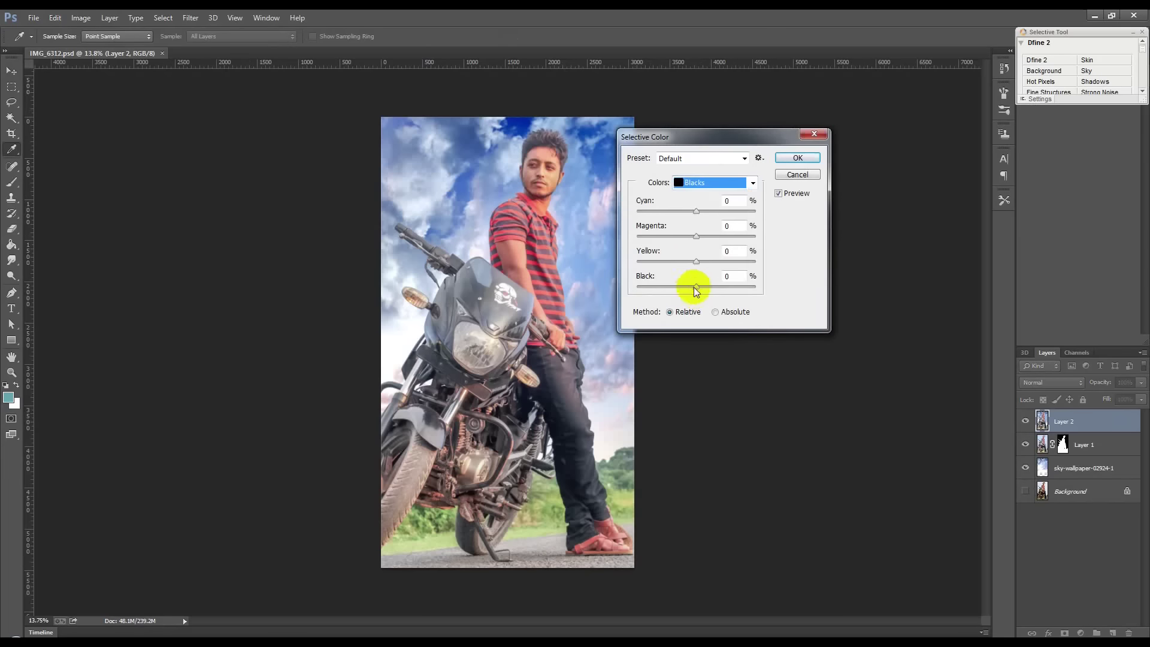
pyautogui.moveTo(696, 286); pyautogui.dragTo(704, 288)
pyautogui.click(695, 183)
pyautogui.click(695, 275)
pyautogui.moveTo(696, 287); pyautogui.dragTo(704, 288)
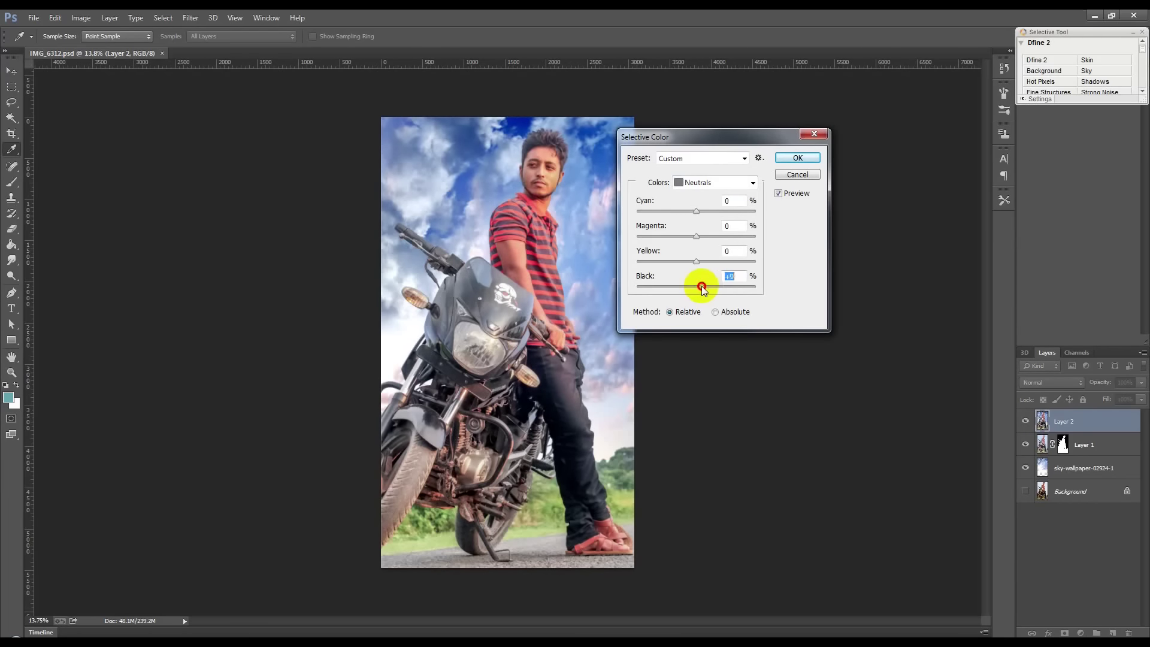
pyautogui.click(792, 158)
pyautogui.click(163, 18)
pyautogui.click(180, 108)
# Resize the image to 2000 px wide and fit it in the window.
pyautogui.write('2000')
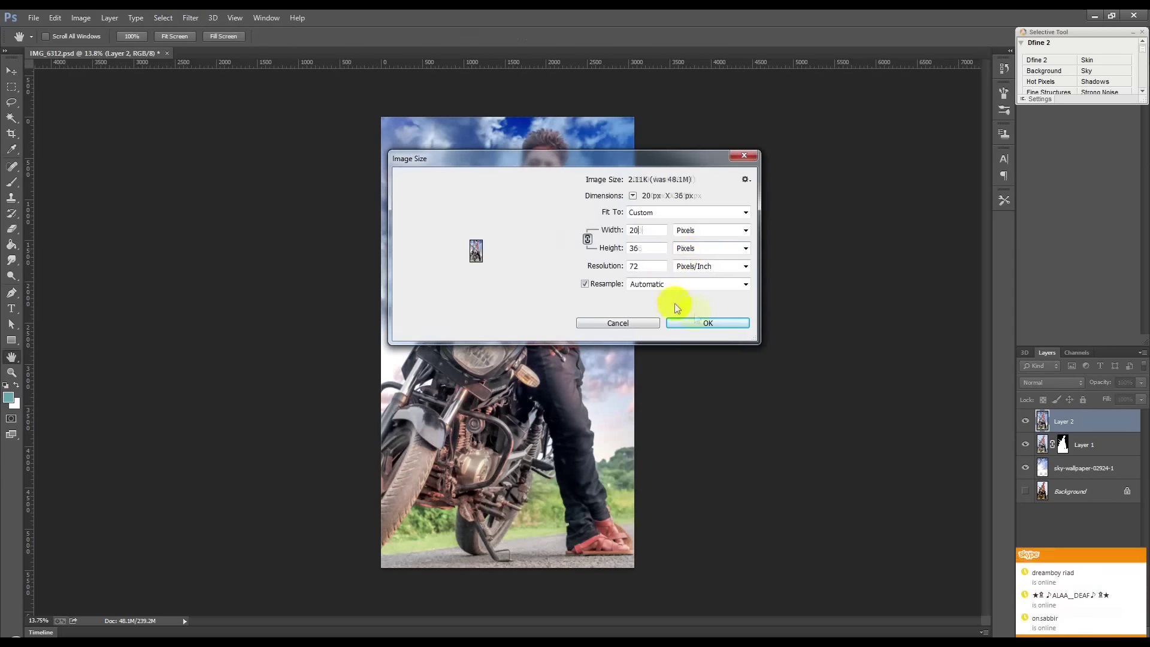
pyautogui.click(708, 323)
pyautogui.press('v')
pyautogui.hotkey('ctrl', '0')
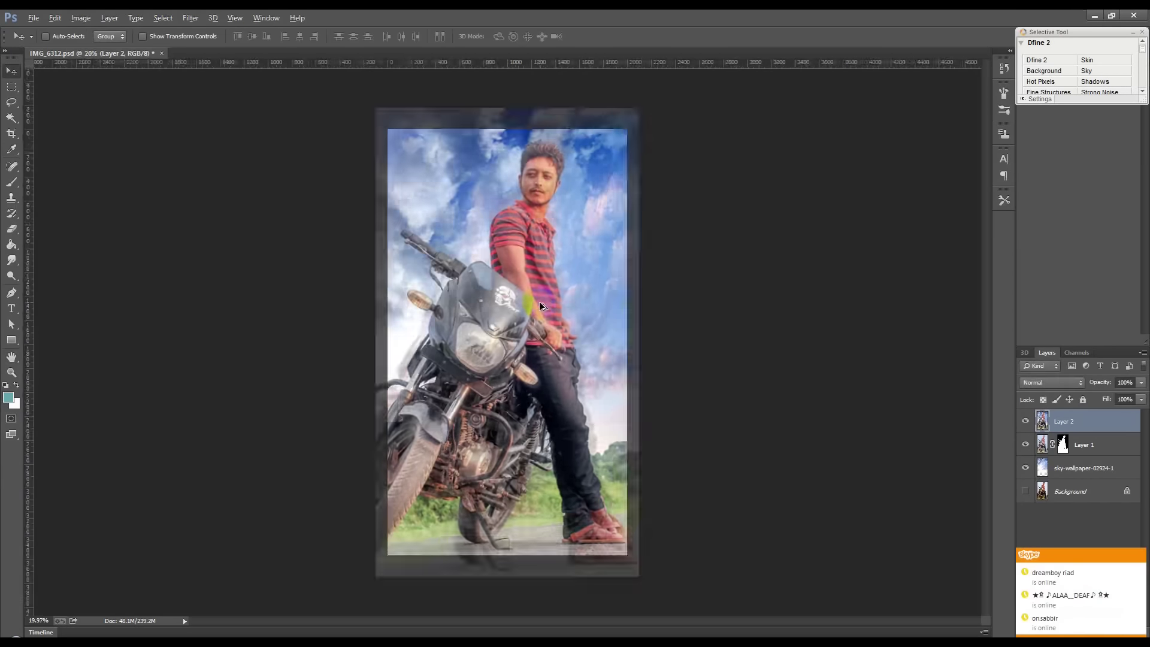
# Camera Raw grade Layer 2: Temperature +4, Exposure -0.10, Highlights -14, Shadows -5, Blacks +6, Vibrance +28.
pyautogui.click(191, 20)
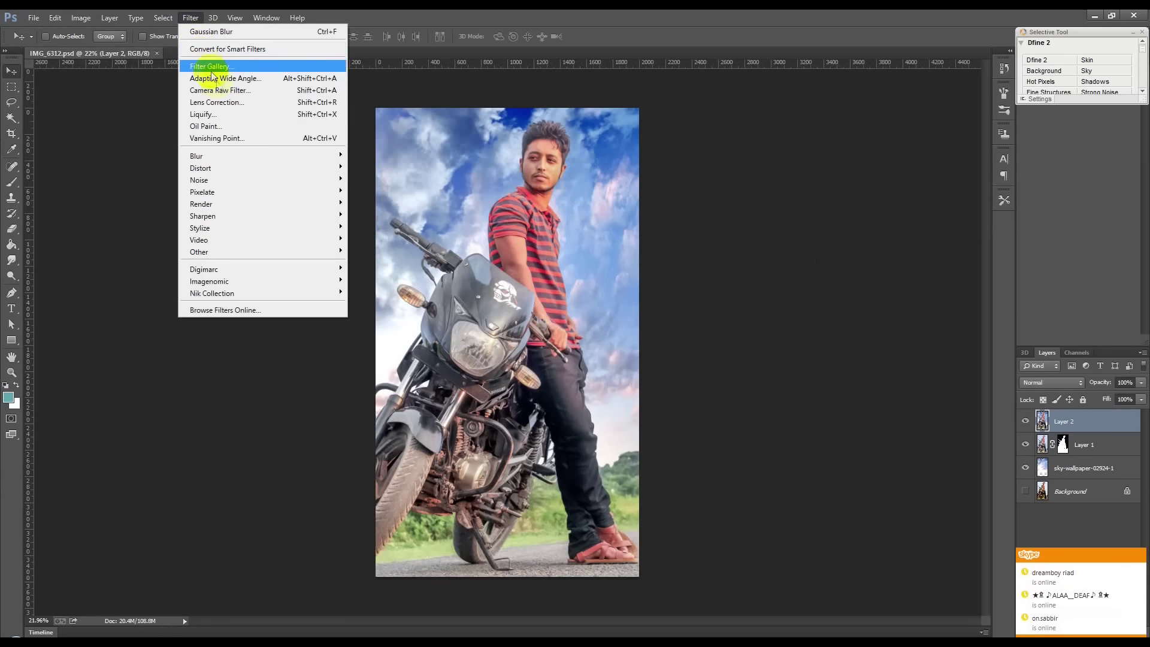
pyautogui.click(197, 88)
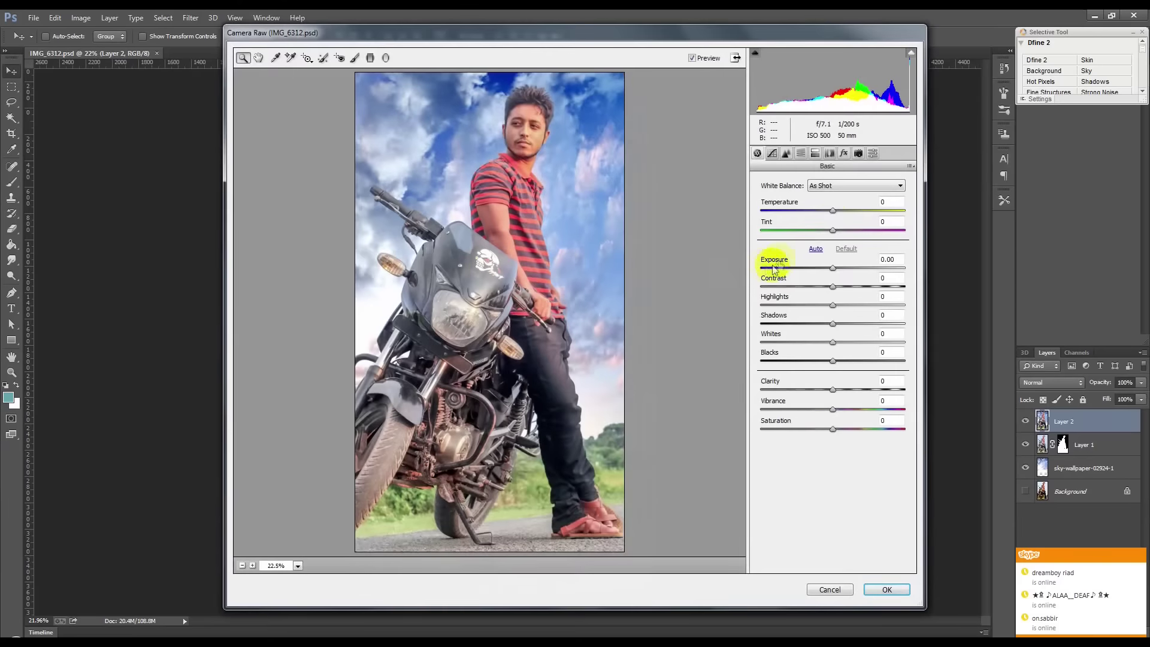
pyautogui.moveTo(832, 212); pyautogui.dragTo(833, 216)
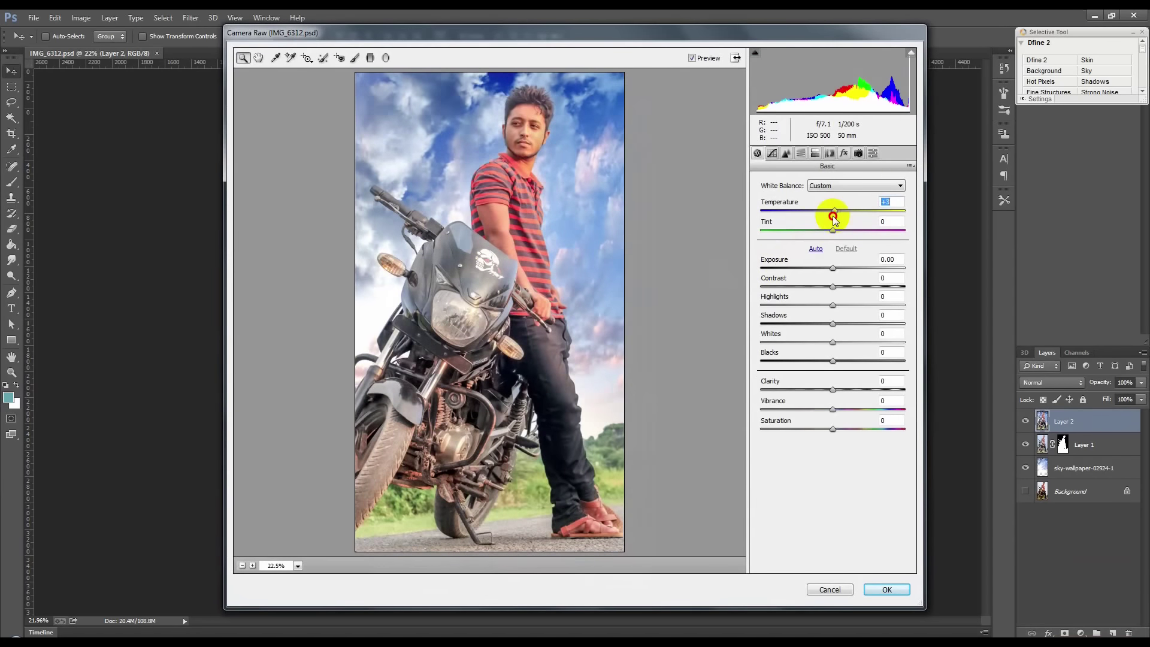
pyautogui.moveTo(835, 270); pyautogui.dragTo(827, 307)
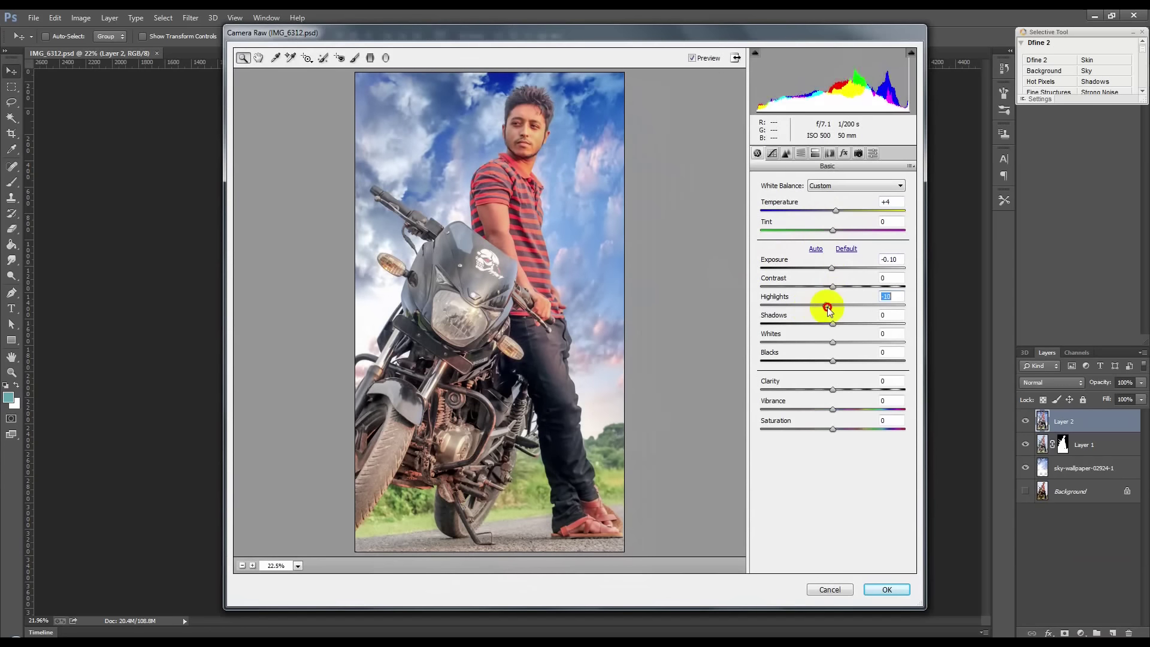
pyautogui.moveTo(834, 323); pyautogui.dragTo(829, 323)
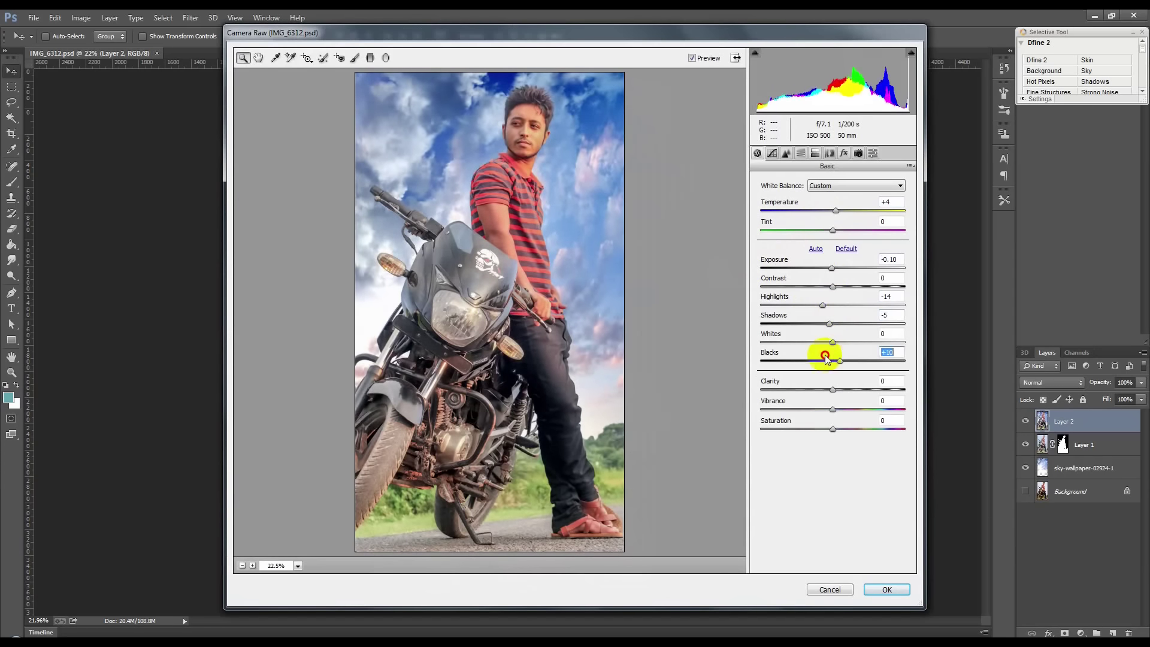
pyautogui.moveTo(826, 359); pyautogui.dragTo(834, 354)
pyautogui.moveTo(833, 409)
pyautogui.mouseDown()
pyautogui.moveTo(879, 406)
pyautogui.moveTo(847, 412)
pyautogui.moveTo(845, 393)
pyautogui.moveTo(823, 394)
pyautogui.mouseUp()
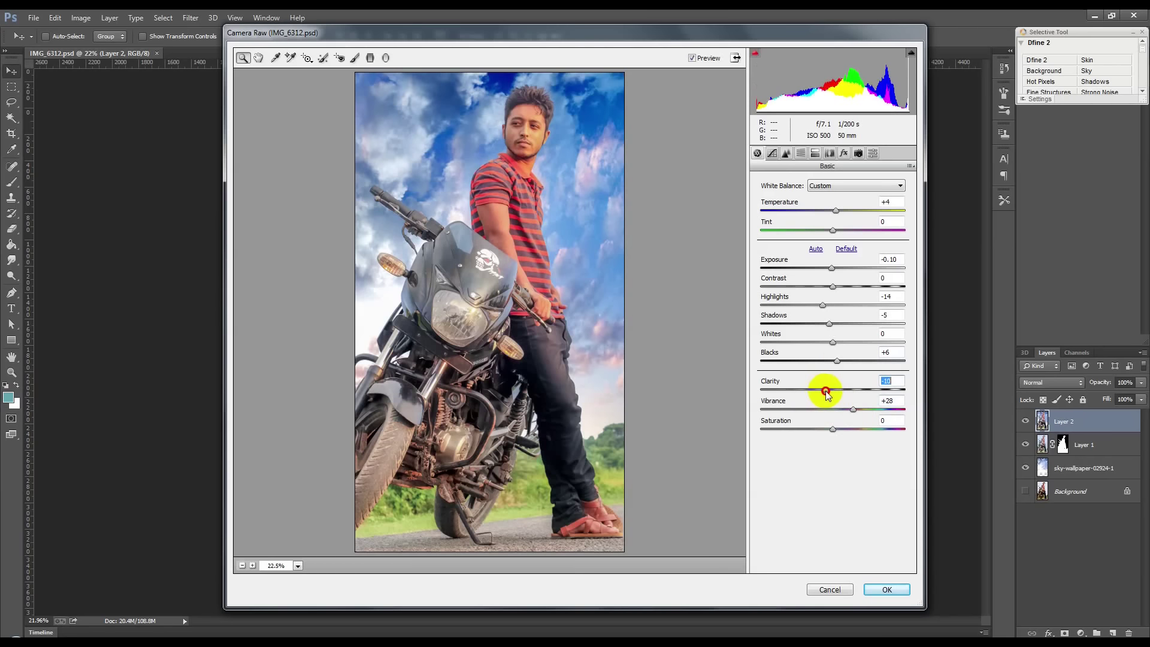
pyautogui.click(773, 153)
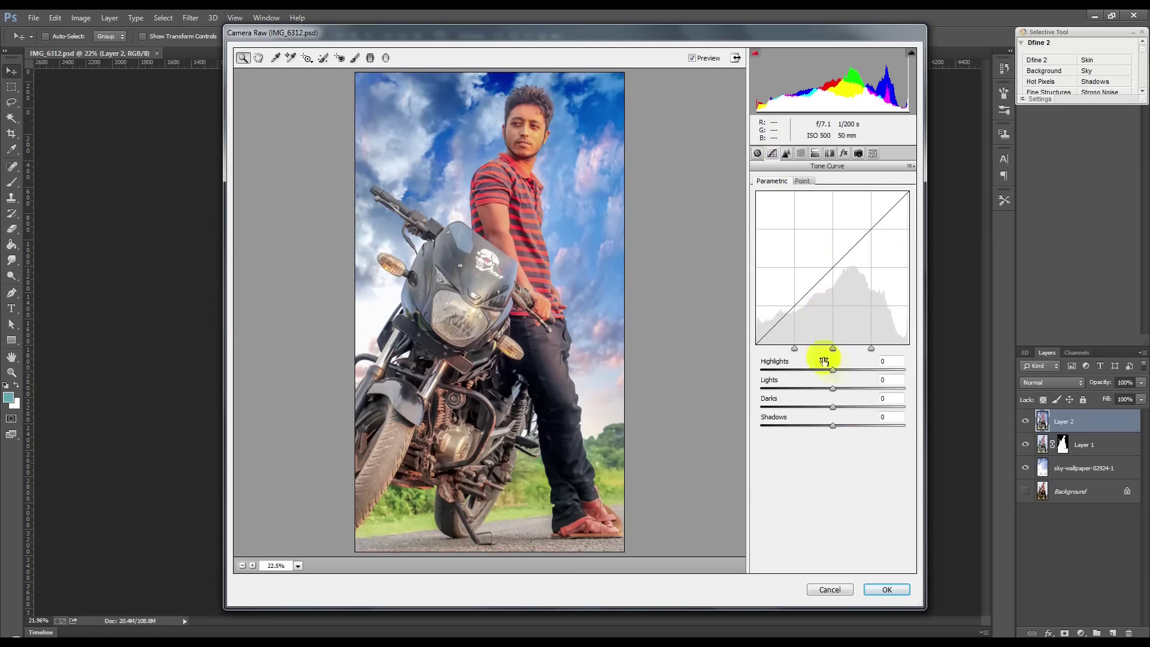
# Tweak the Camera Raw tone curve with Lights at -2, and add a slight vignette.
pyautogui.moveTo(850, 367); pyautogui.dragTo(847, 362)
pyautogui.click(841, 390)
pyautogui.moveTo(841, 389); pyautogui.dragTo(852, 419)
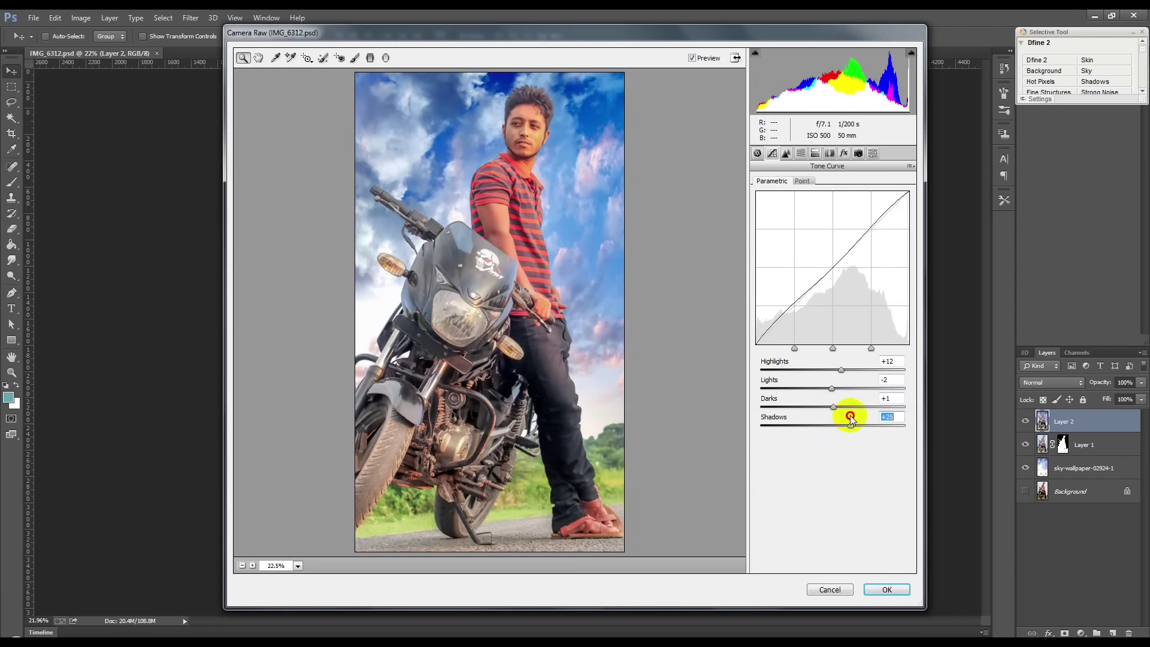
pyautogui.click(787, 153)
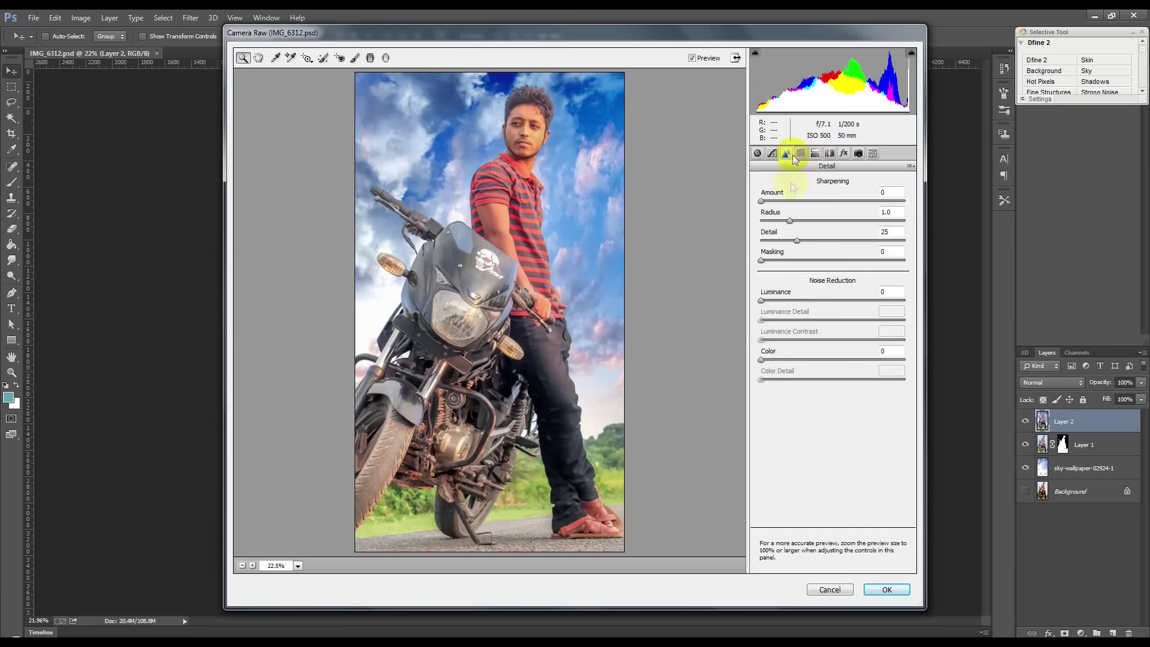
pyautogui.click(844, 153)
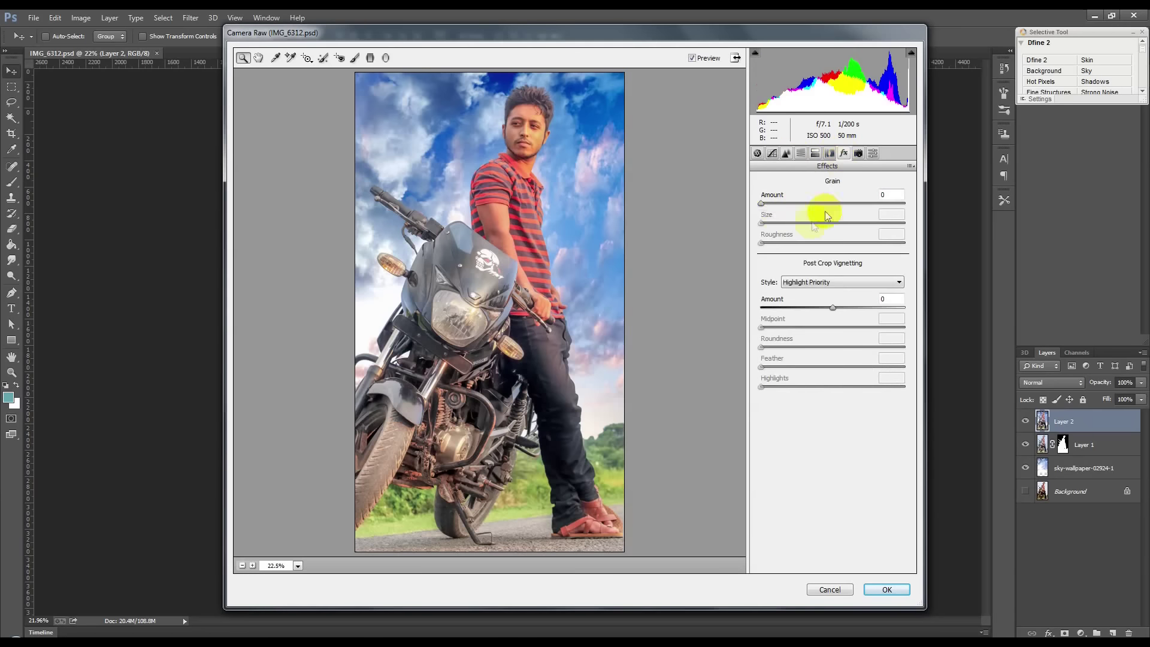
pyautogui.moveTo(831, 308); pyautogui.dragTo(828, 309)
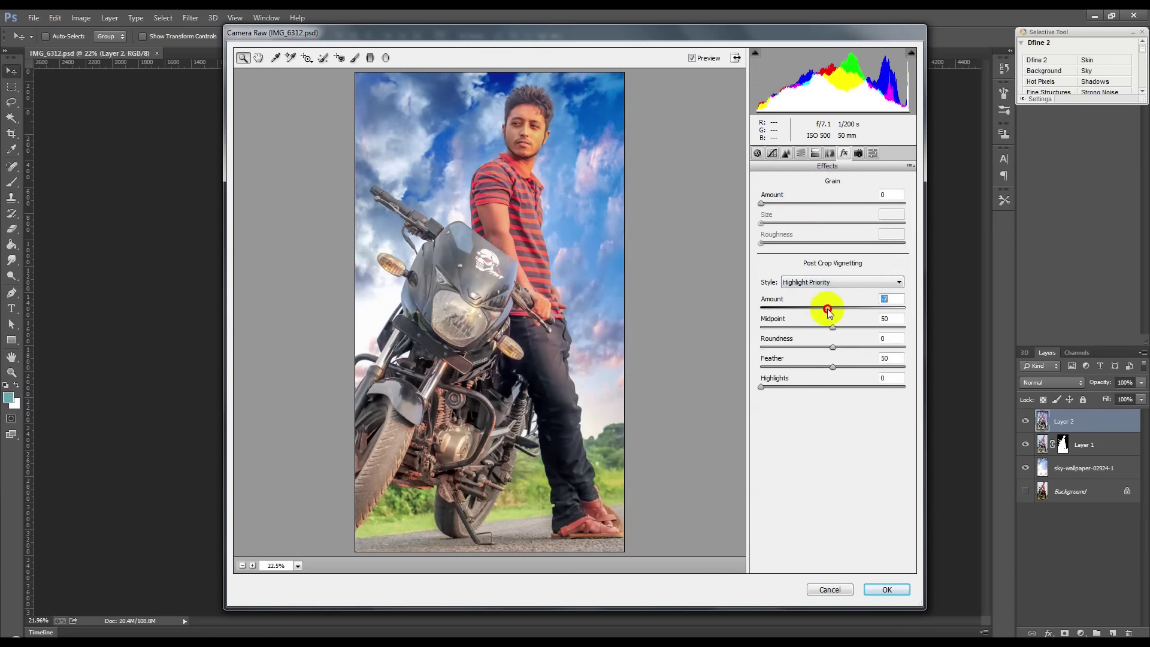
# Shift Camera Raw hues: Reds -10, Yellows -32, Aquas -3.
pyautogui.click(815, 153)
pyautogui.click(803, 154)
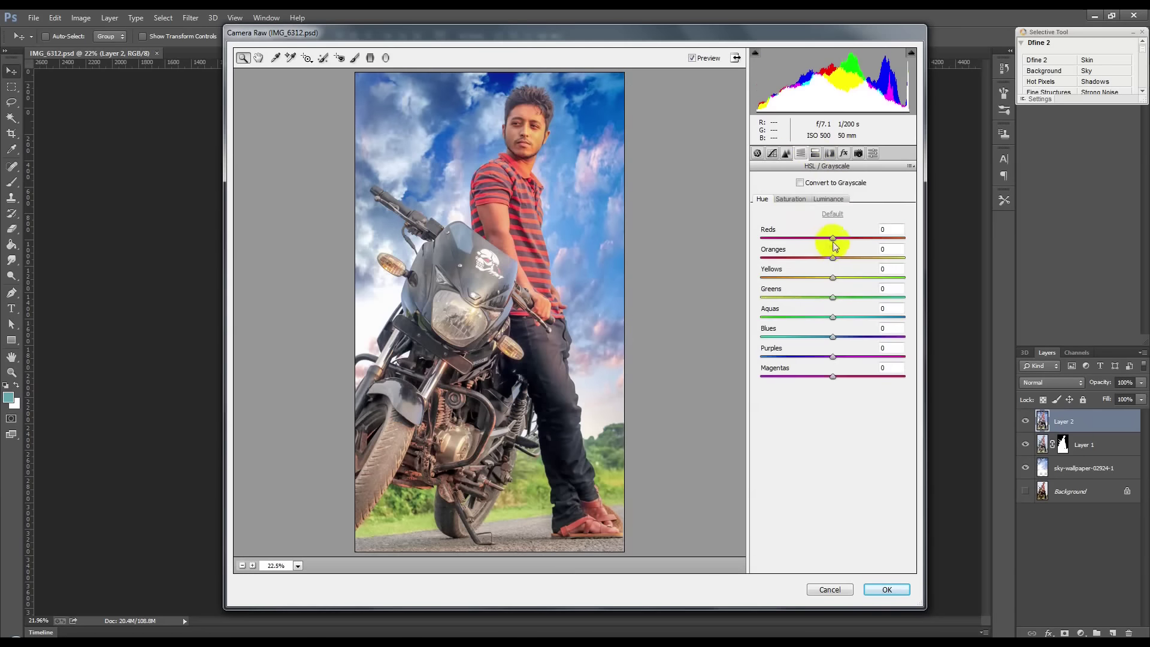
pyautogui.moveTo(820, 241); pyautogui.dragTo(835, 244)
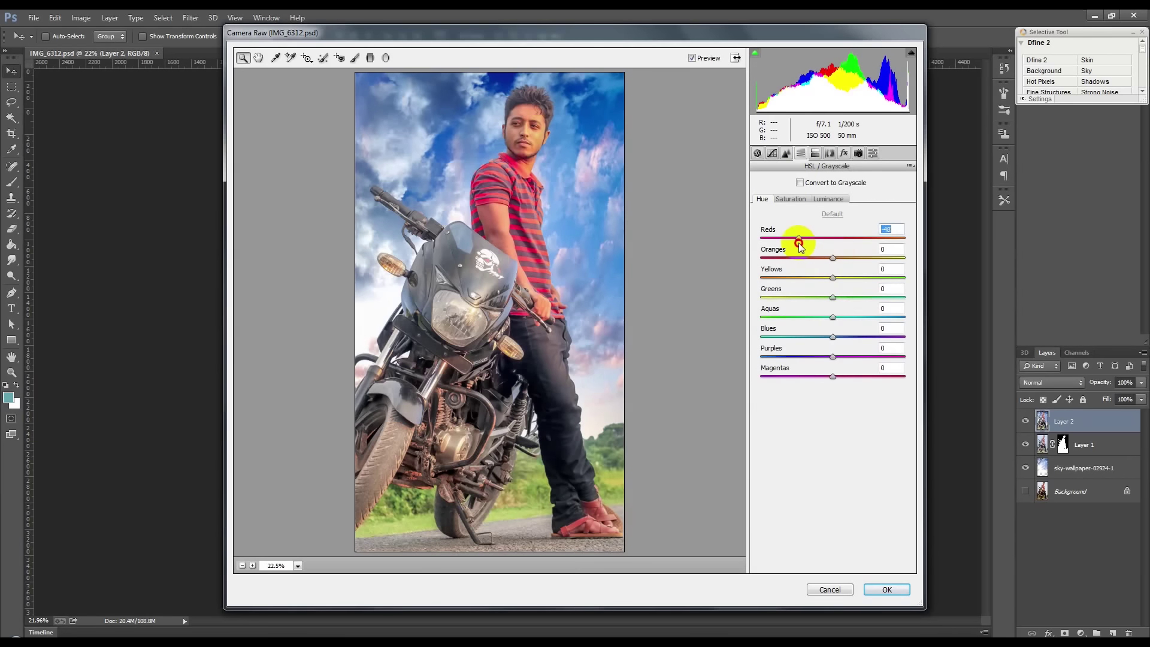
pyautogui.moveTo(873, 243)
pyautogui.mouseDown()
pyautogui.moveTo(816, 244)
pyautogui.moveTo(836, 258)
pyautogui.moveTo(817, 258)
pyautogui.moveTo(844, 258)
pyautogui.mouseUp()
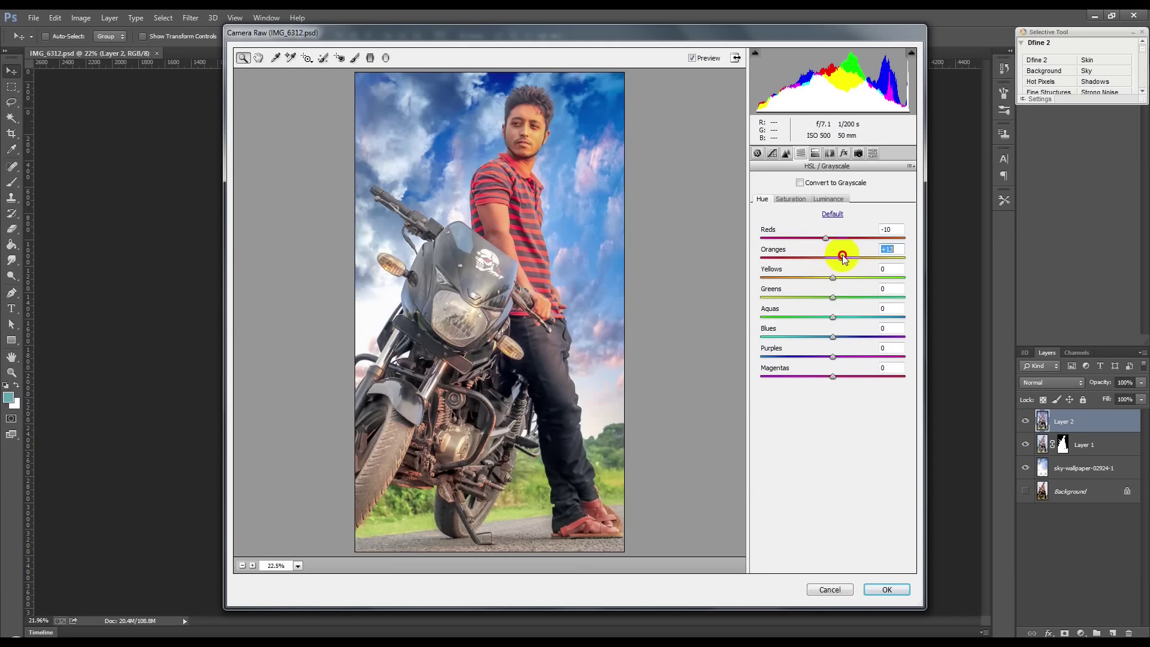
pyautogui.moveTo(833, 277)
pyautogui.mouseDown()
pyautogui.moveTo(810, 280)
pyautogui.moveTo(857, 288)
pyautogui.mouseUp()
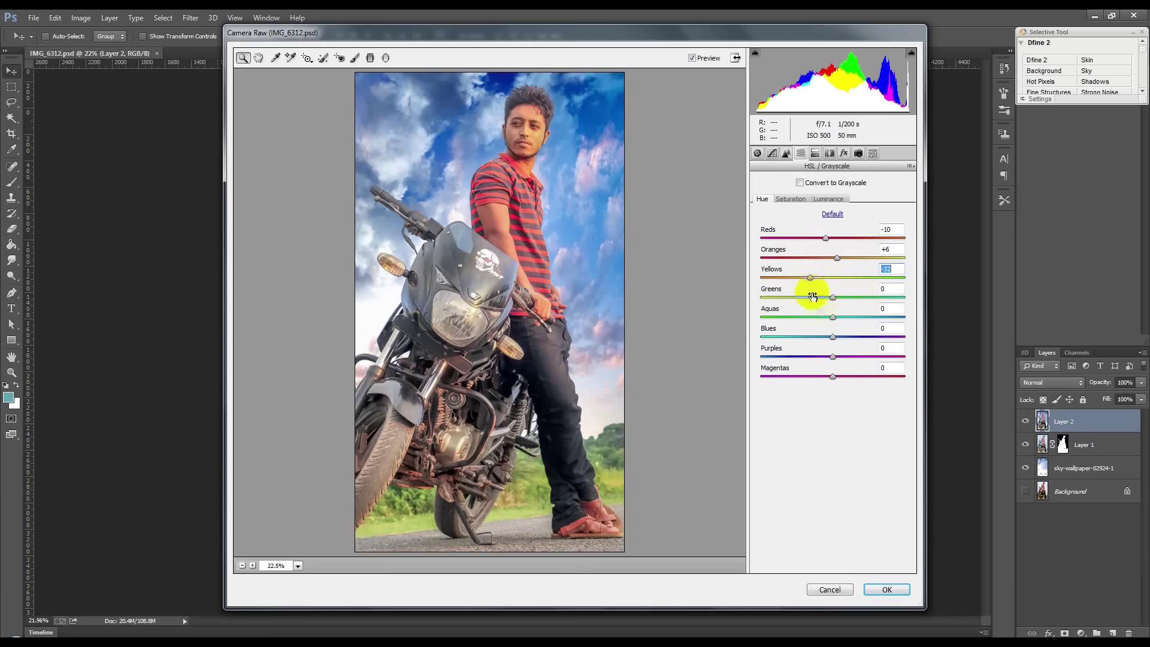
pyautogui.moveTo(833, 317)
pyautogui.mouseDown()
pyautogui.moveTo(858, 317)
pyautogui.moveTo(830, 317)
pyautogui.moveTo(817, 355)
pyautogui.moveTo(864, 352)
pyautogui.moveTo(837, 368)
pyautogui.mouseUp()
# Apply the Camera Raw grade, save, and run Imagenomic Portraiture on Layer 2.
pyautogui.click(887, 590)
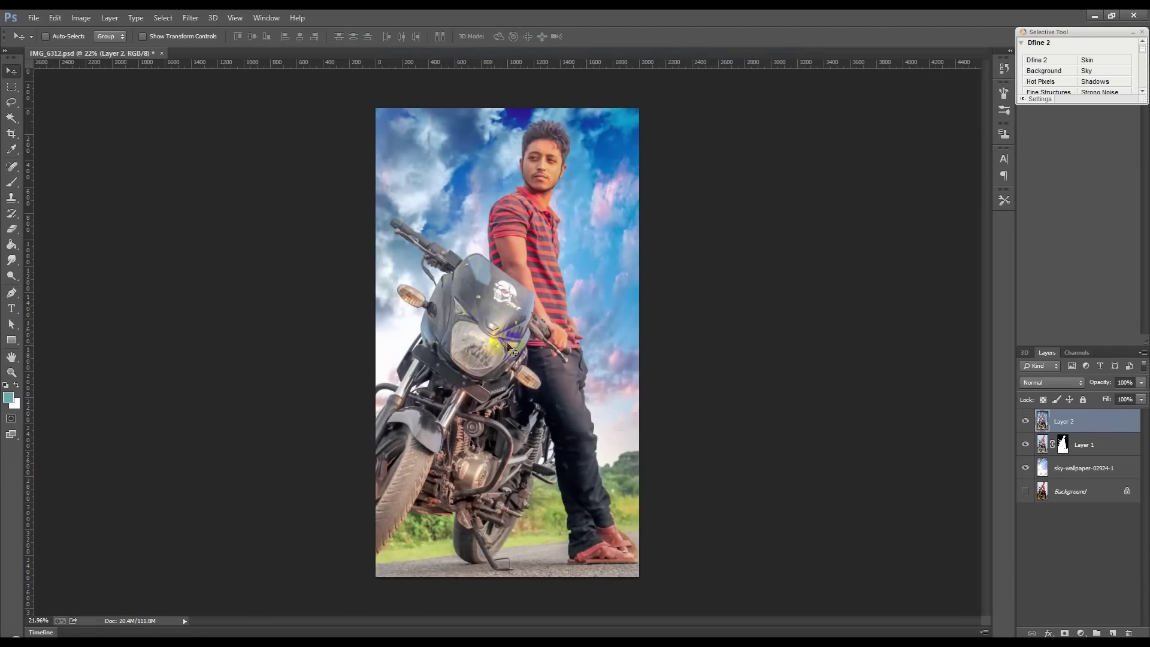
pyautogui.click(190, 18)
pyautogui.hotkey('ctrl', 's')
pyautogui.click(204, 17)
pyautogui.moveTo(207, 268)
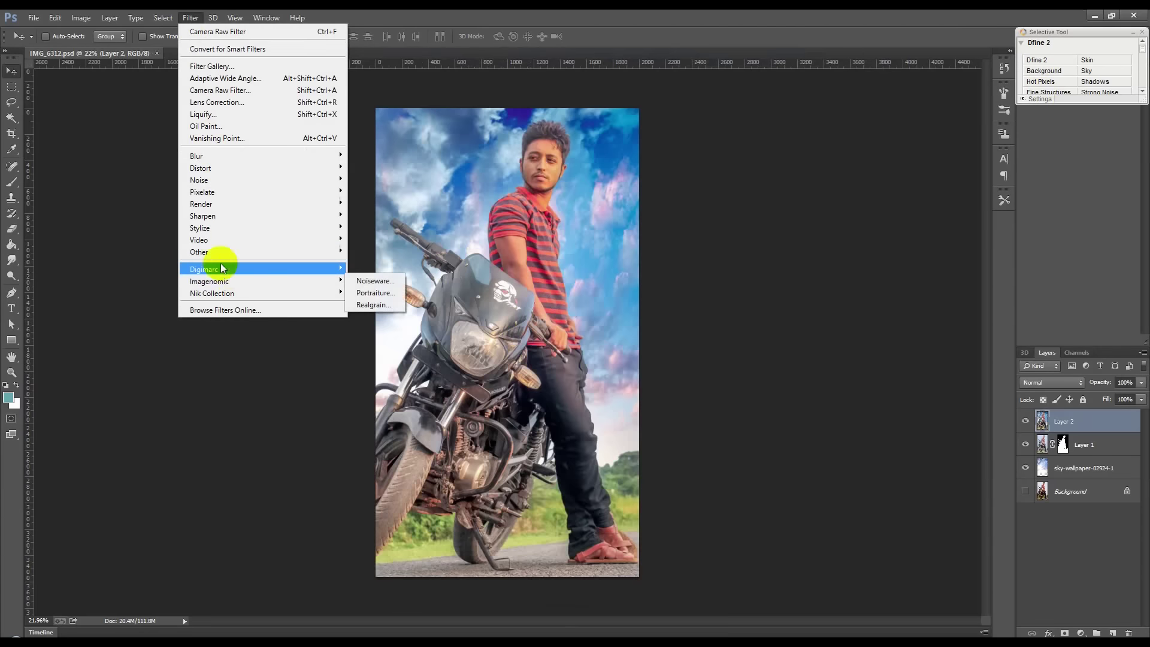
pyautogui.click(371, 293)
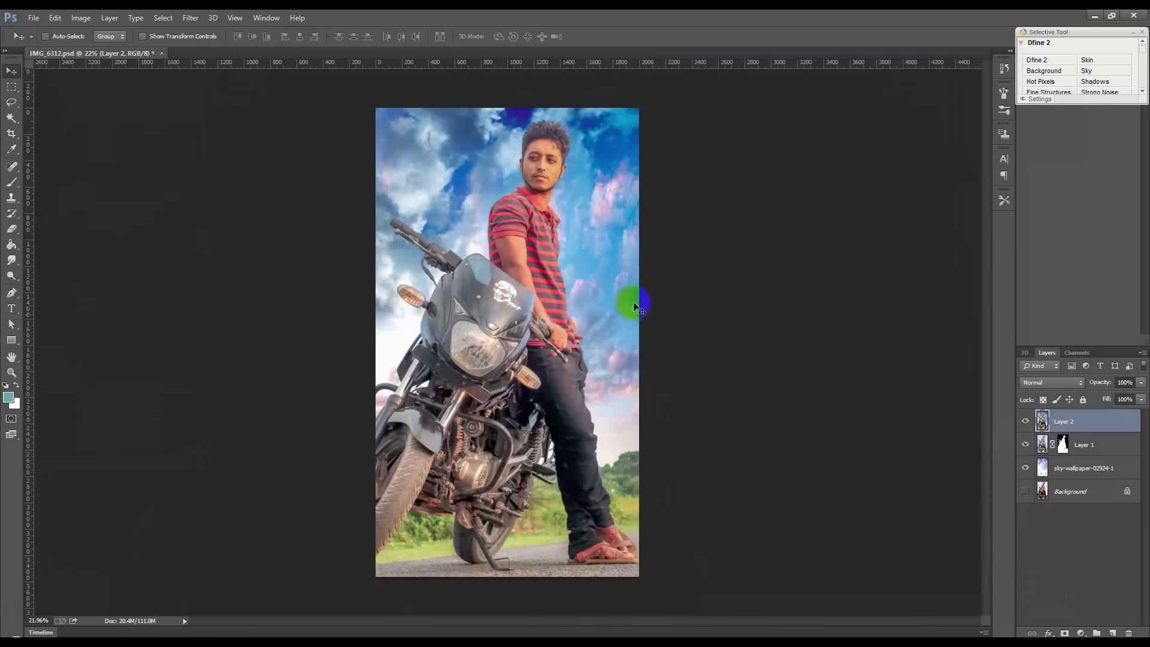
# Launch Nik Color Efex Pro 4 on Layer 2.
pyautogui.scroll(-1, 641, 306)
pyautogui.scroll(2, 641, 303)
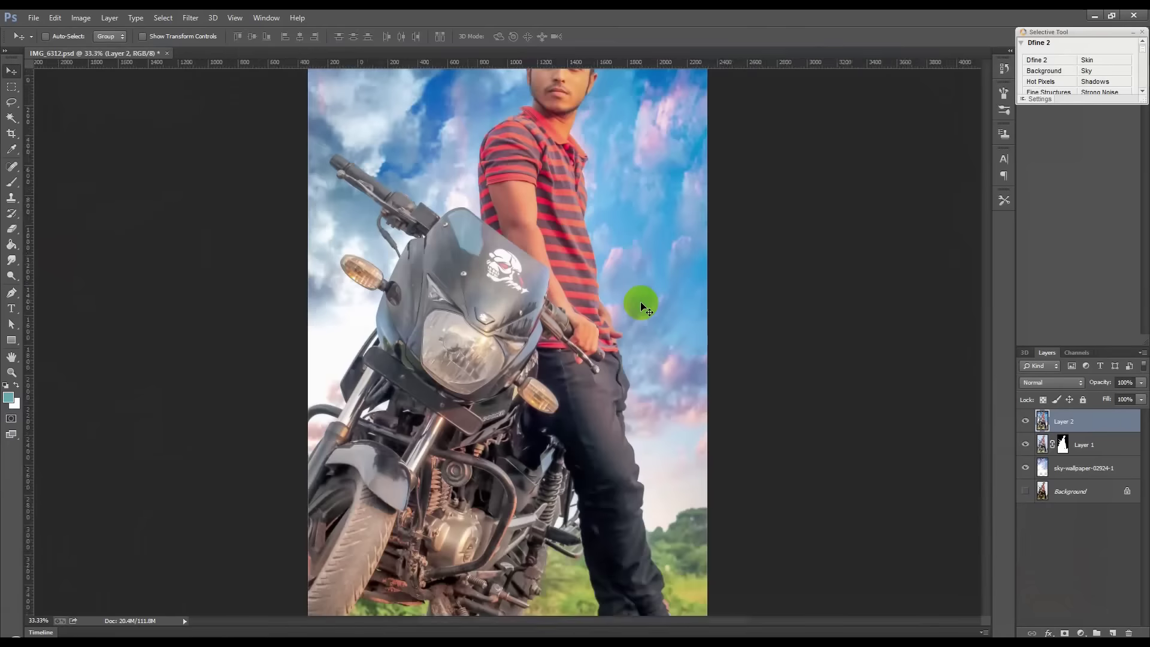
pyautogui.scroll(-1, 638, 303)
pyautogui.click(188, 18)
pyautogui.moveTo(260, 269)
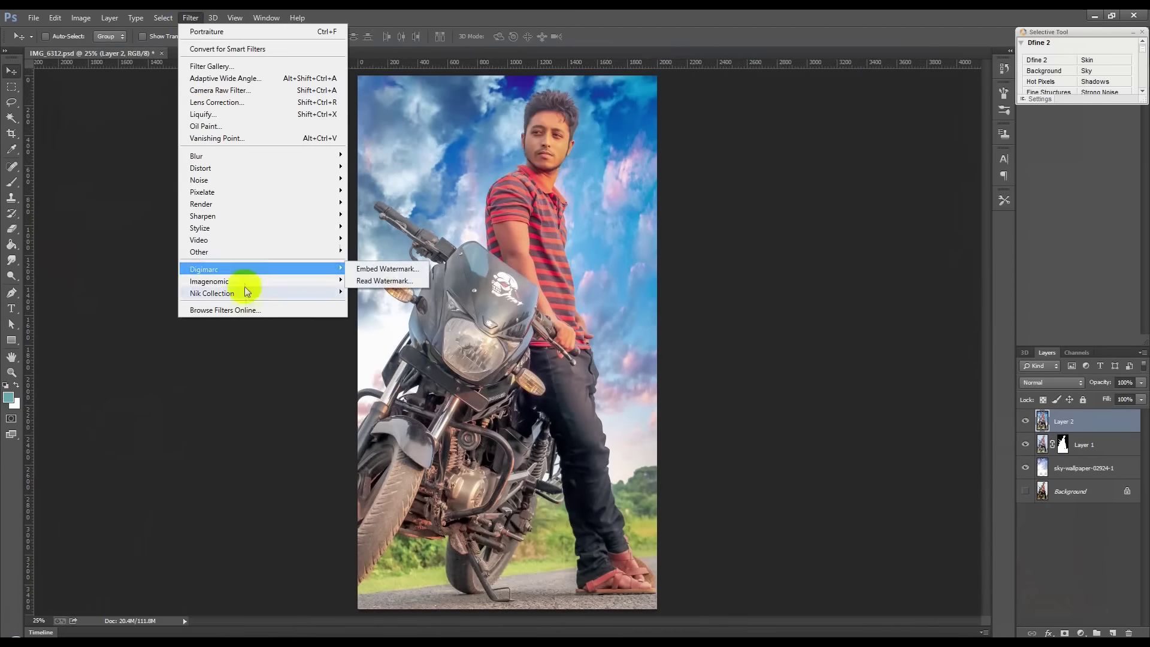
pyautogui.click(374, 306)
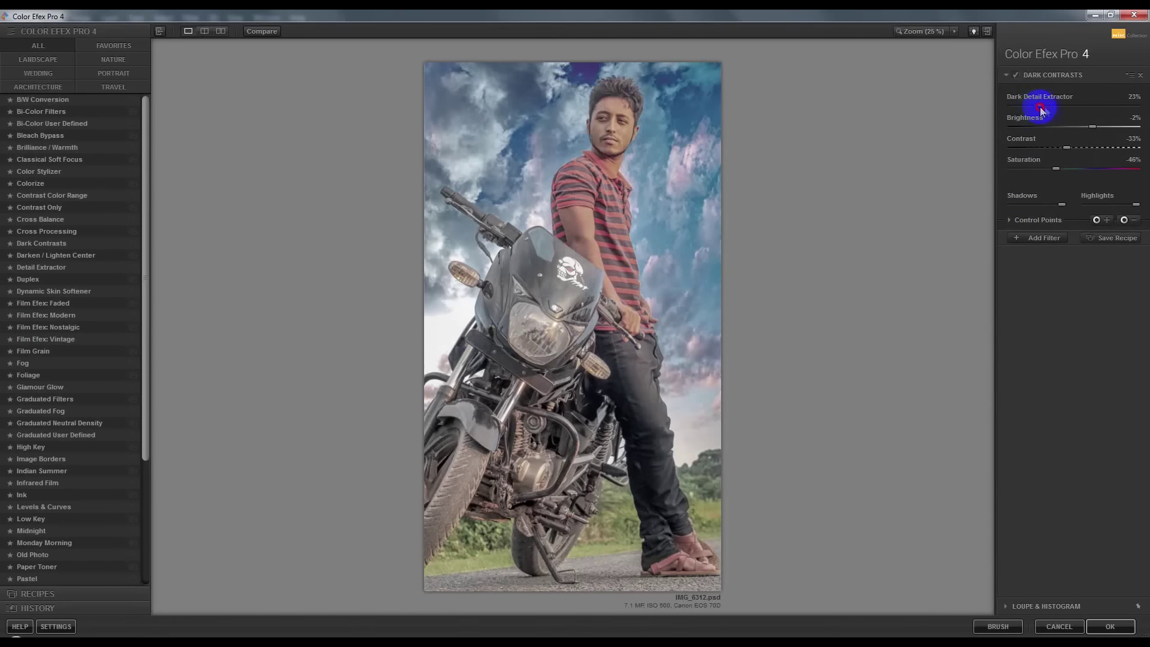
# Set Dark Contrasts to Detail Extractor 60%, Brightness 1%, Saturation -48%, and add a filter slot.
pyautogui.moveTo(1073, 131)
pyautogui.mouseDown()
pyautogui.moveTo(1090, 131)
pyautogui.moveTo(1091, 150)
pyautogui.mouseUp()
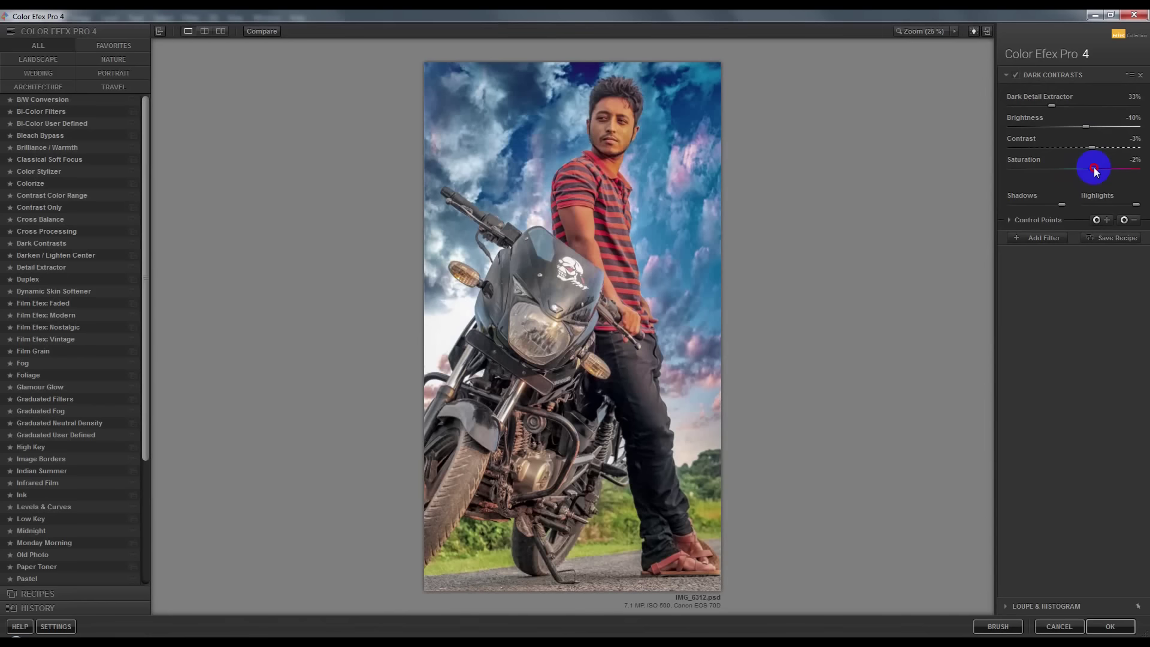
pyautogui.moveTo(1052, 106); pyautogui.dragTo(1082, 108)
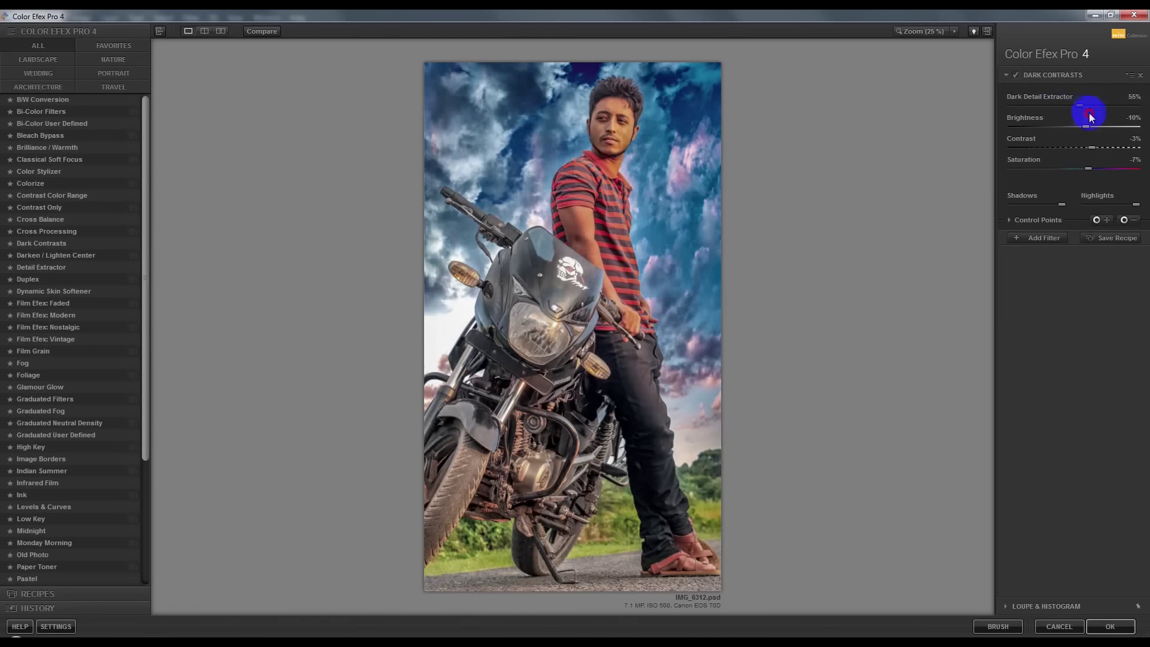
pyautogui.moveTo(1087, 126); pyautogui.dragTo(1096, 127)
pyautogui.moveTo(1088, 168); pyautogui.dragTo(1058, 173)
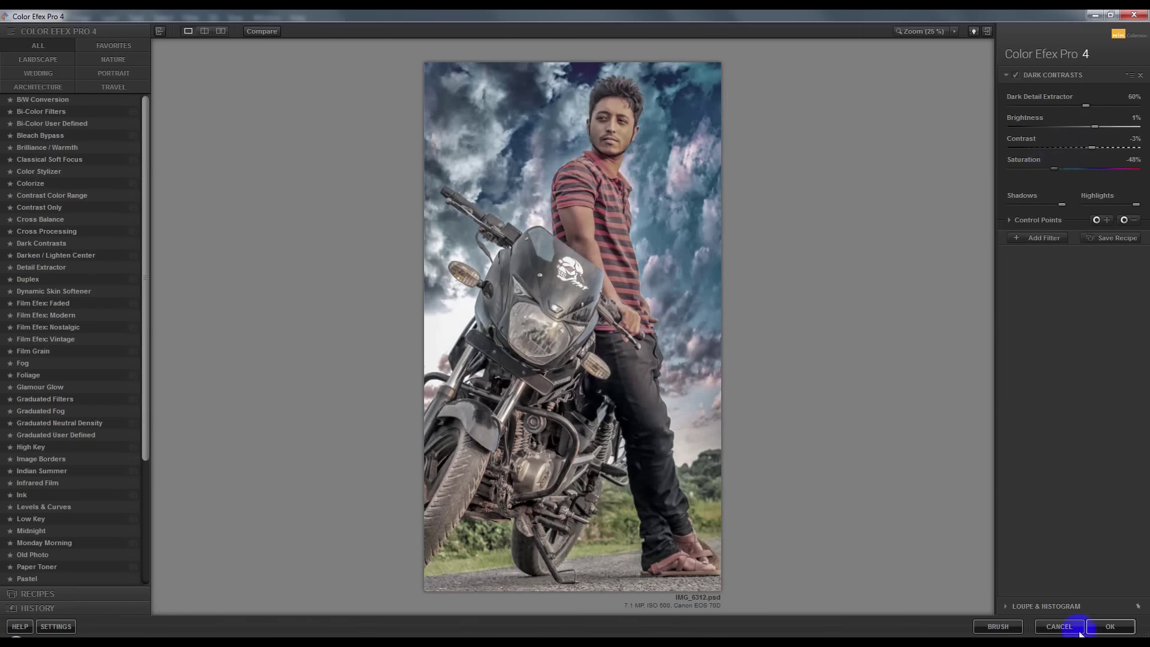
pyautogui.click(1039, 238)
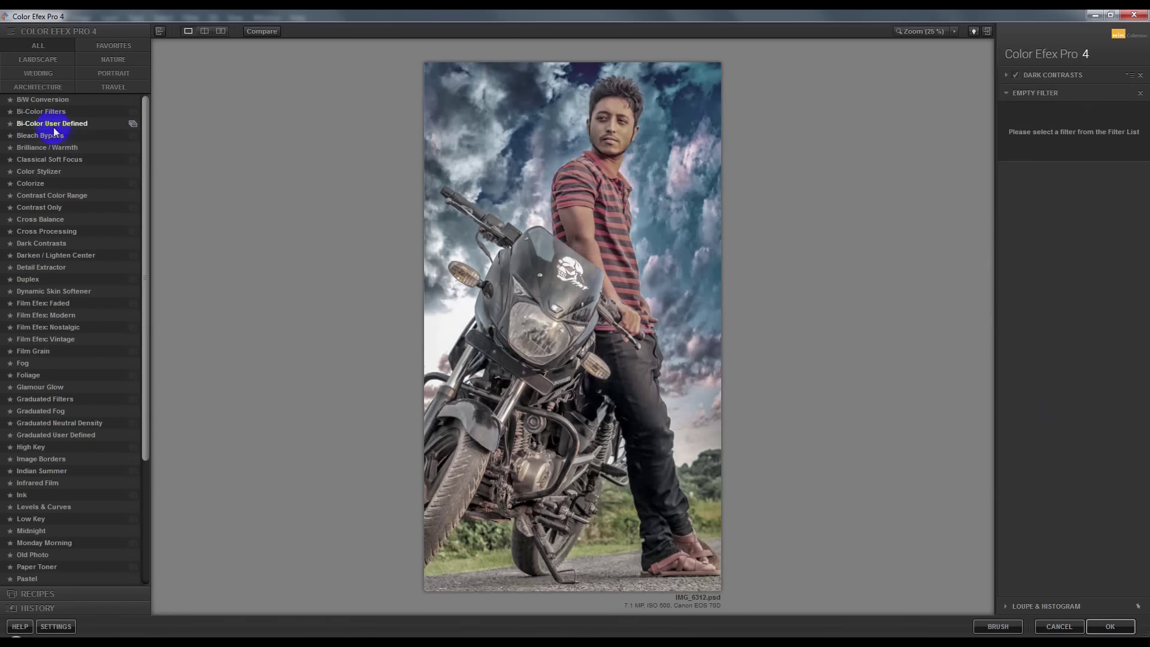
# Add Cross Processing at 35% strength.
pyautogui.click(45, 231)
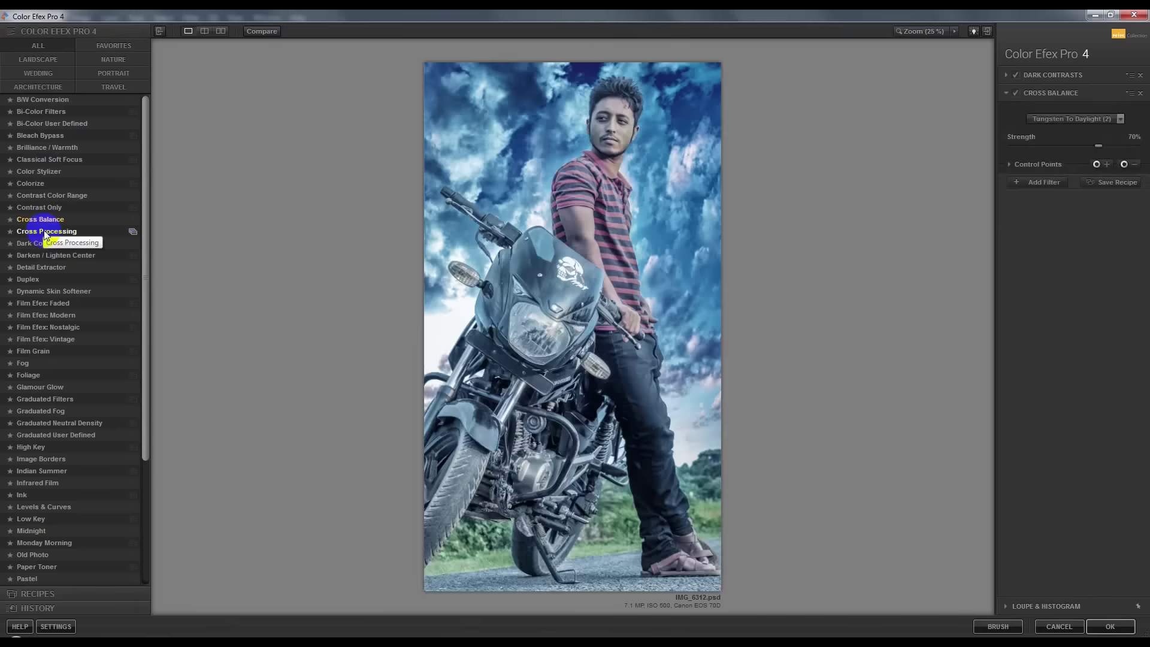
pyautogui.click(1081, 149)
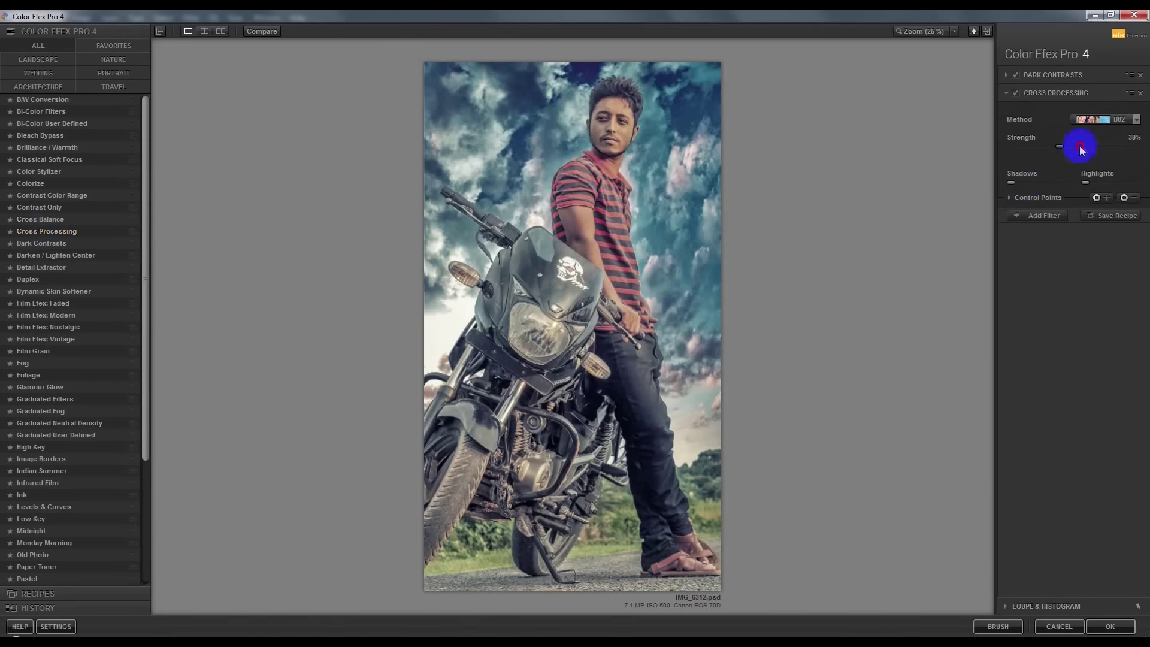
pyautogui.moveTo(1081, 149); pyautogui.dragTo(1047, 155)
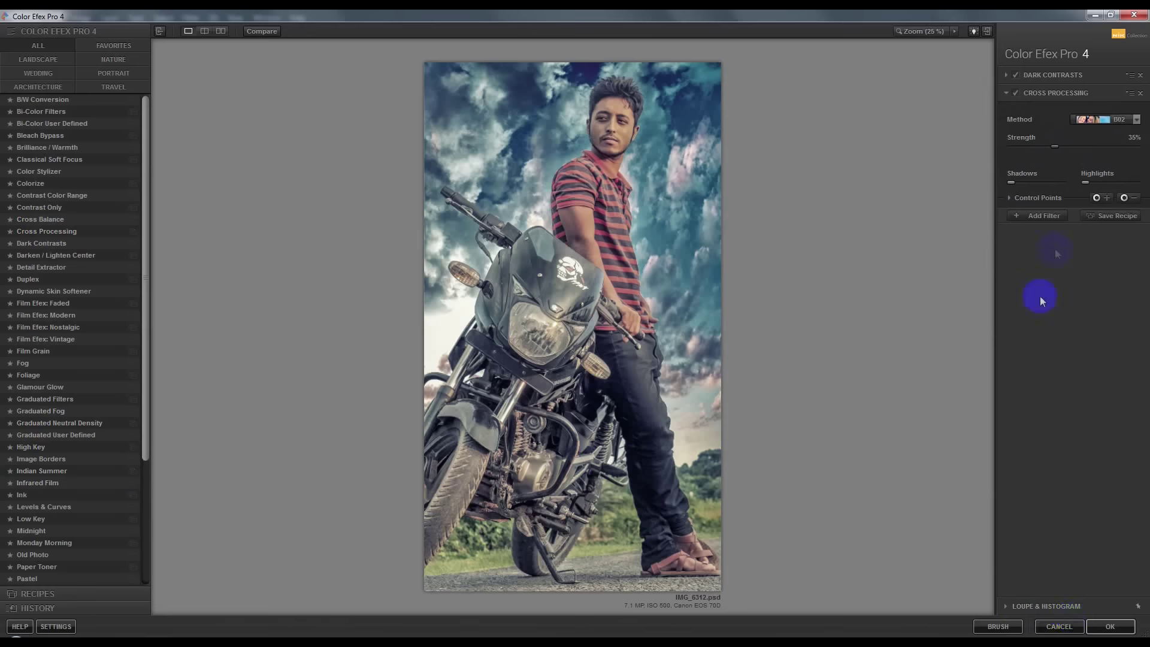
# Stack Indian Summer with Enhance Foliage at 61% and apply the filters back to Photoshop.
pyautogui.click(1030, 217)
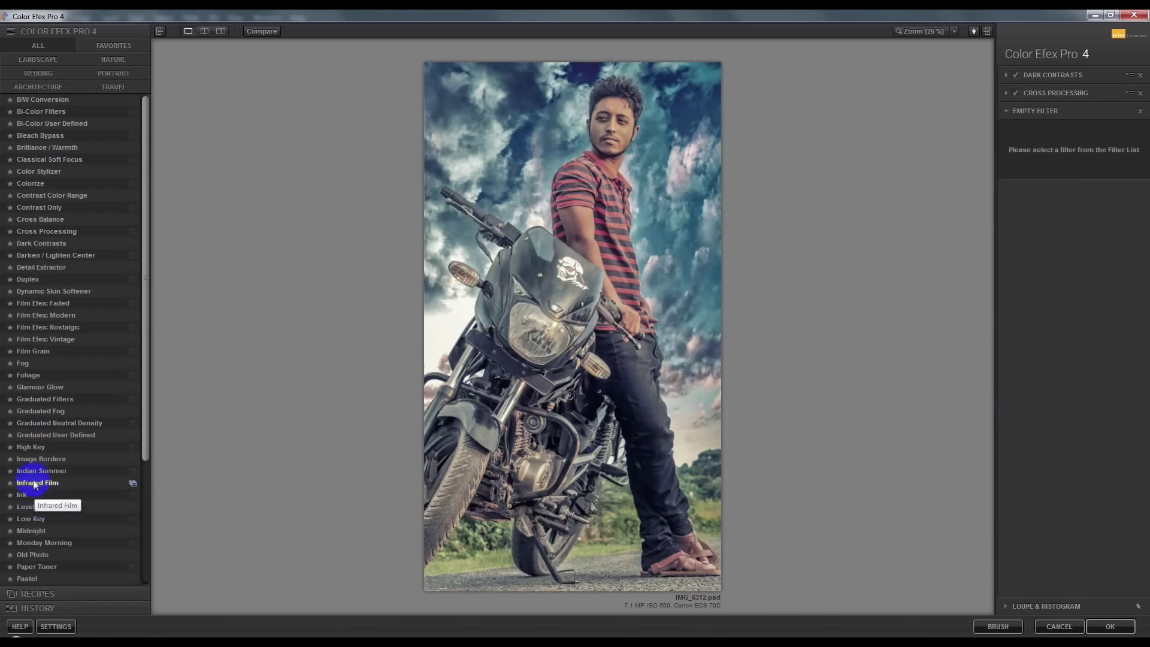
pyautogui.click(51, 473)
pyautogui.click(1078, 165)
pyautogui.moveTo(1115, 169); pyautogui.dragTo(1073, 179)
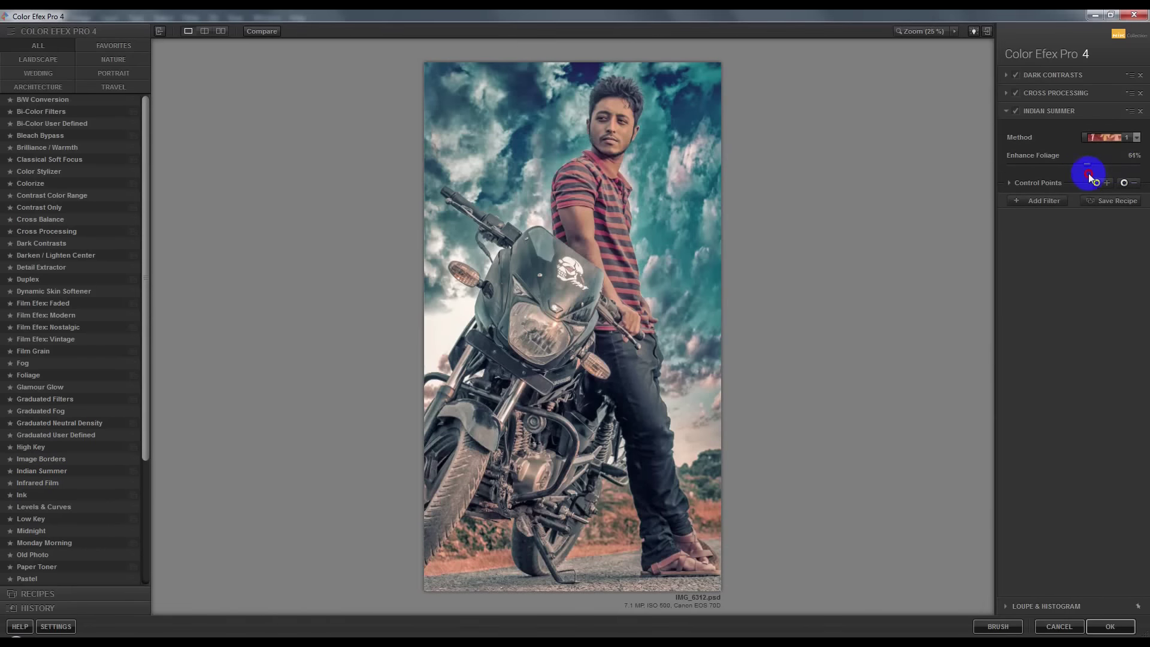
pyautogui.click(1112, 626)
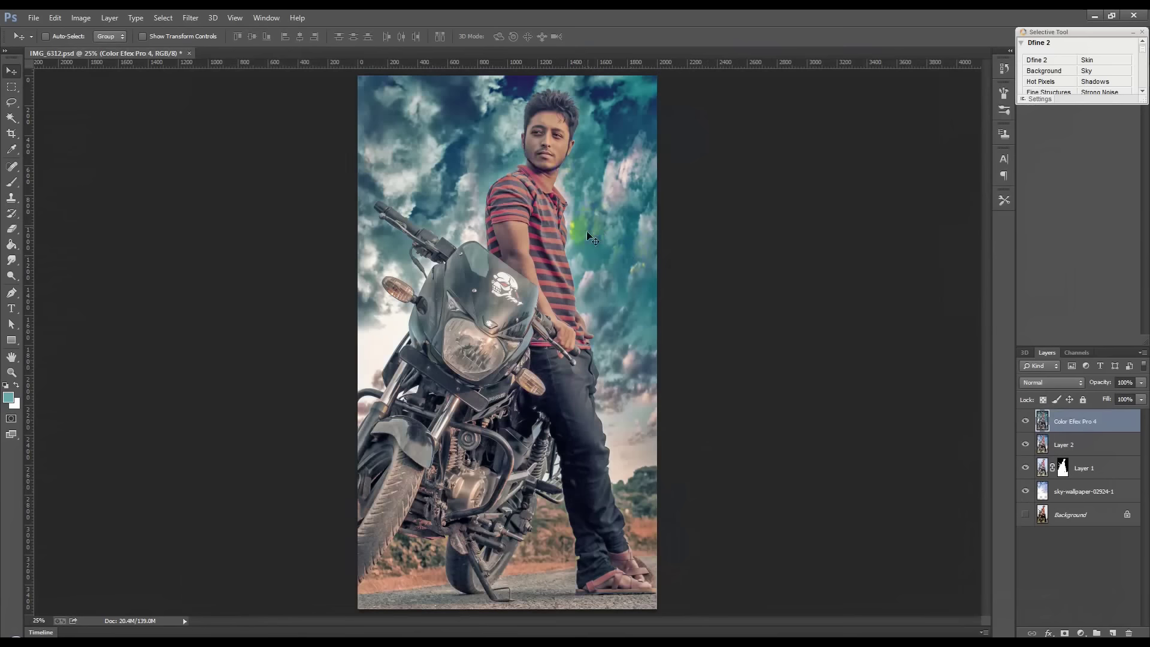
# Give the layer +18 Clarity and +15 Vibrance in the Camera Raw Filter.
pyautogui.click(191, 19)
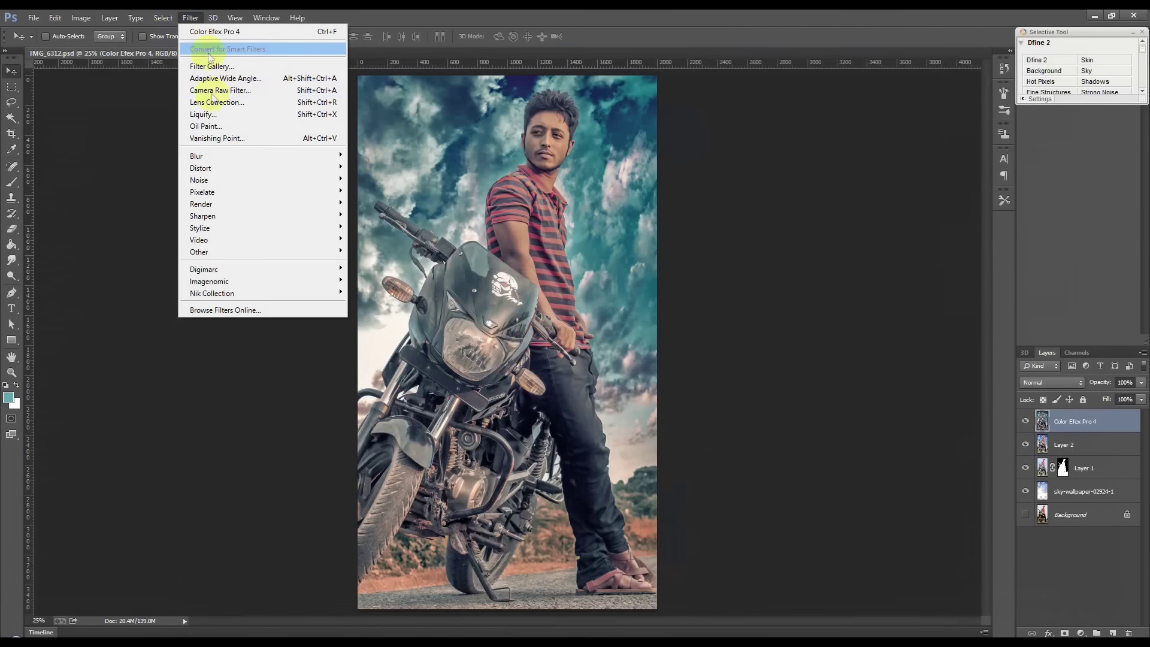
pyautogui.click(218, 91)
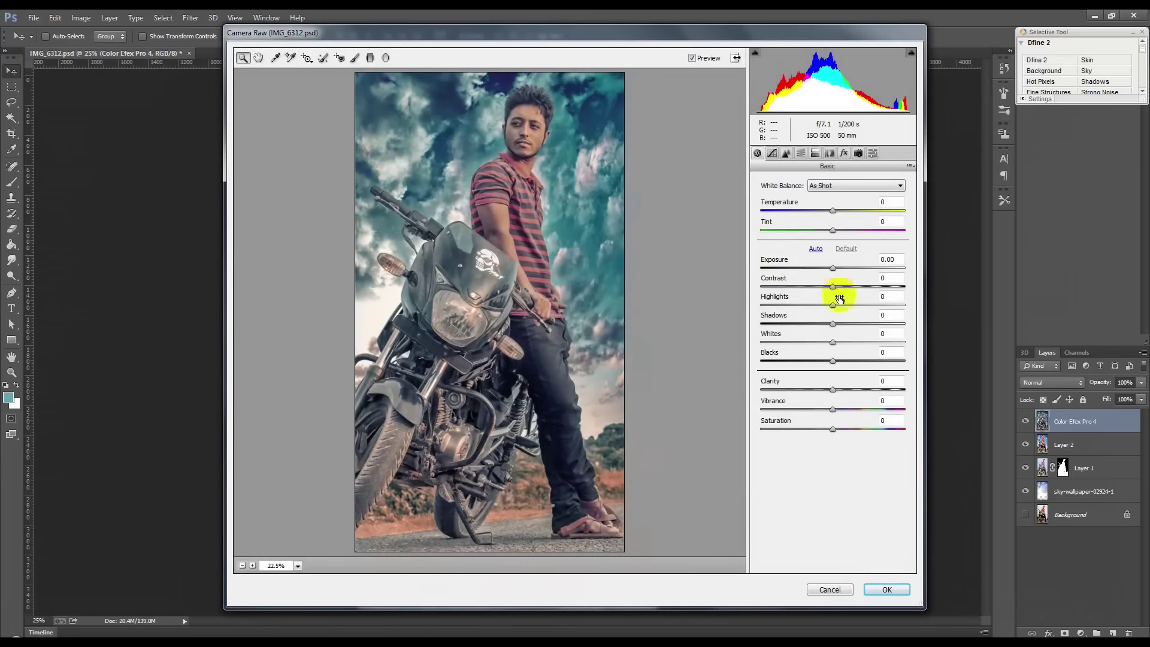
pyautogui.moveTo(833, 390); pyautogui.dragTo(846, 390)
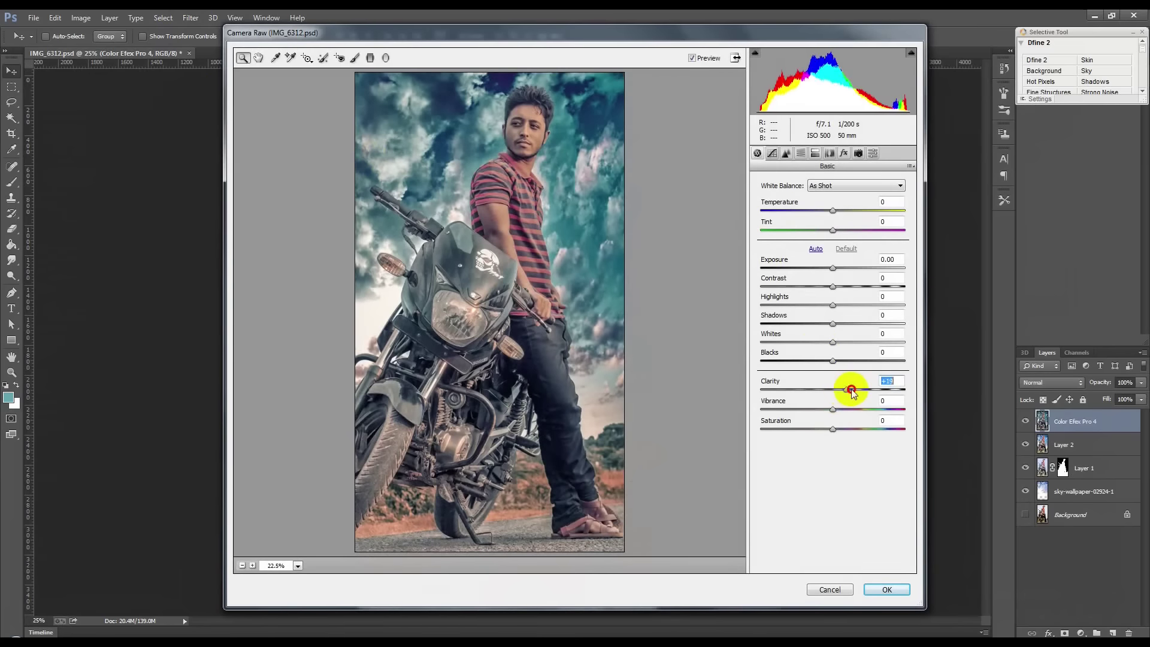
pyautogui.click(835, 412)
pyautogui.moveTo(843, 408); pyautogui.dragTo(844, 409)
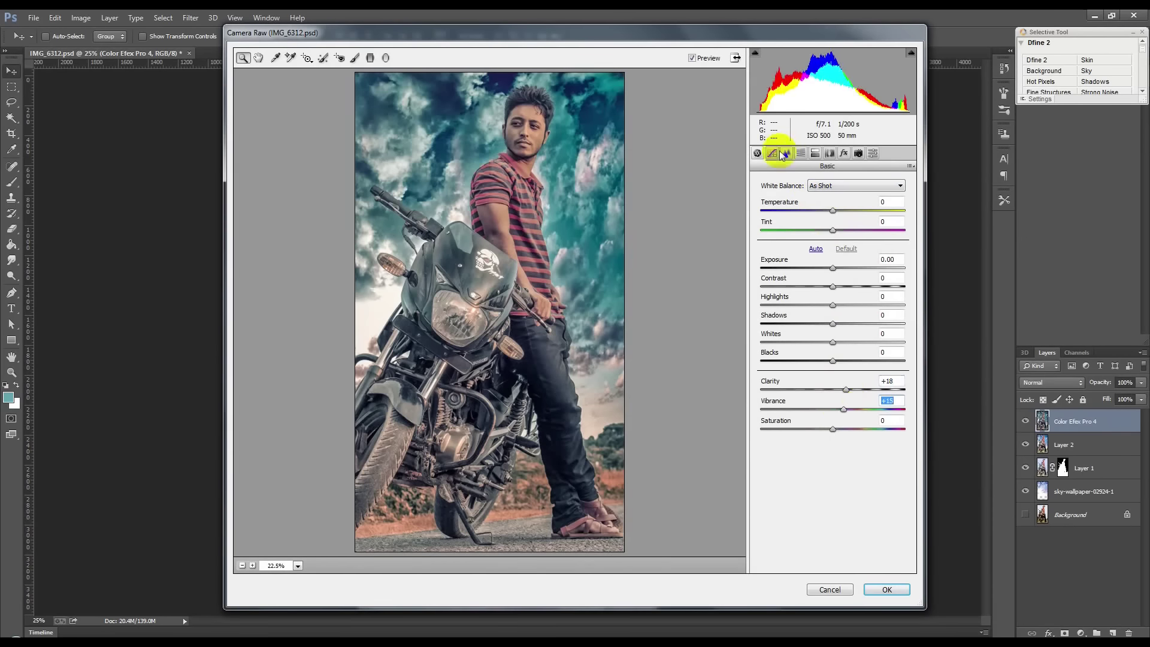
# Brush +0.50 exposure over the face, legs, engine and tank, then apply Camera Raw.
pyautogui.click(385, 58)
pyautogui.click(355, 57)
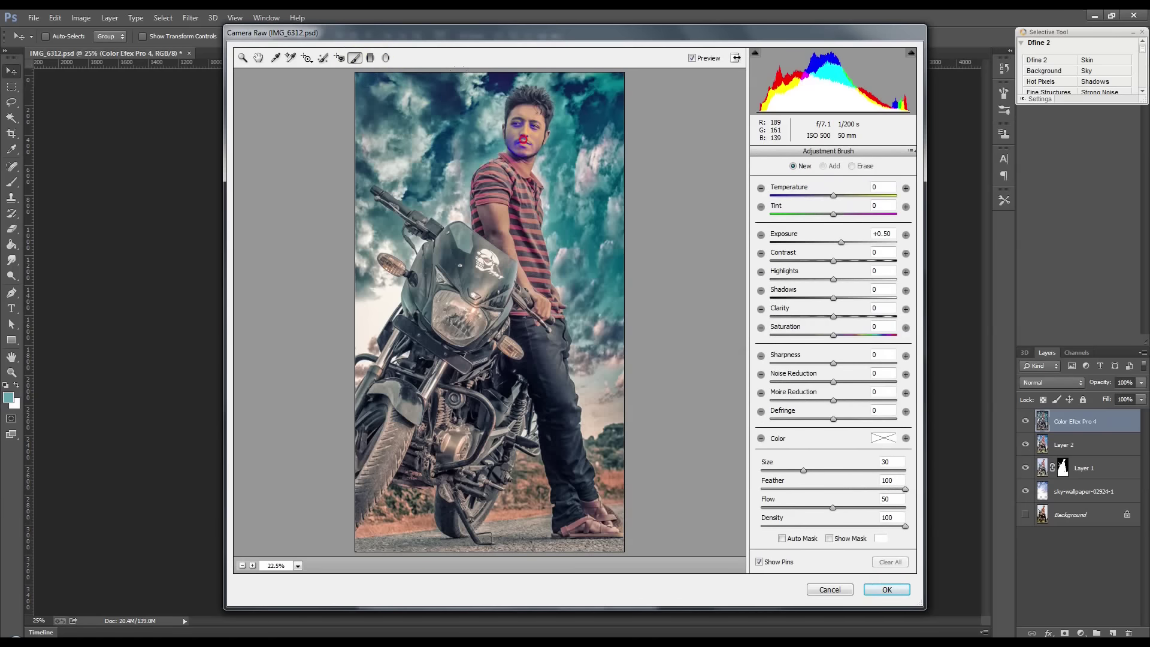
pyautogui.moveTo(522, 133); pyautogui.dragTo(523, 139)
pyautogui.moveTo(590, 354); pyautogui.dragTo(554, 490)
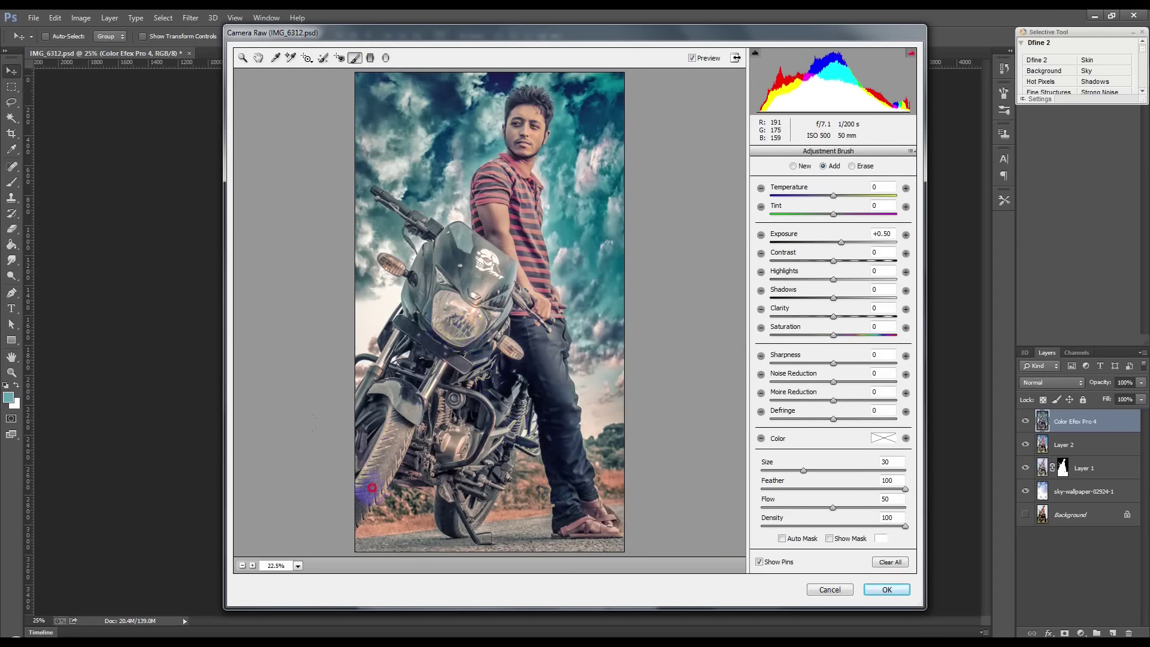
pyautogui.moveTo(509, 434); pyautogui.dragTo(503, 447)
pyautogui.moveTo(553, 399); pyautogui.dragTo(488, 360)
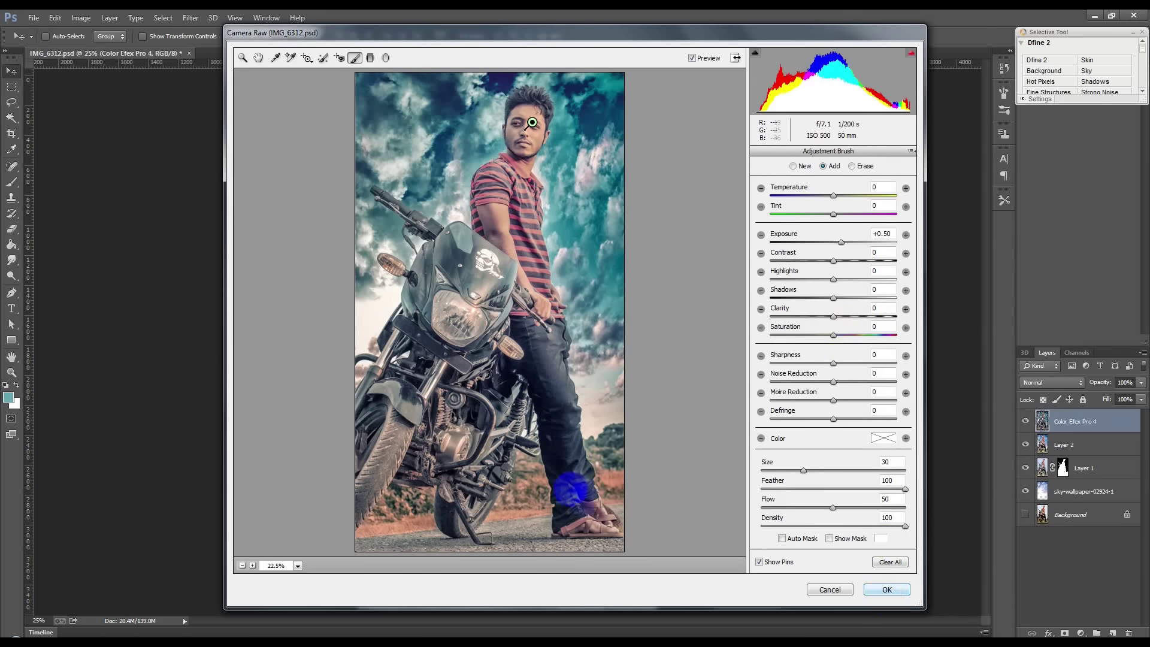
pyautogui.click(888, 593)
pyautogui.click(887, 589)
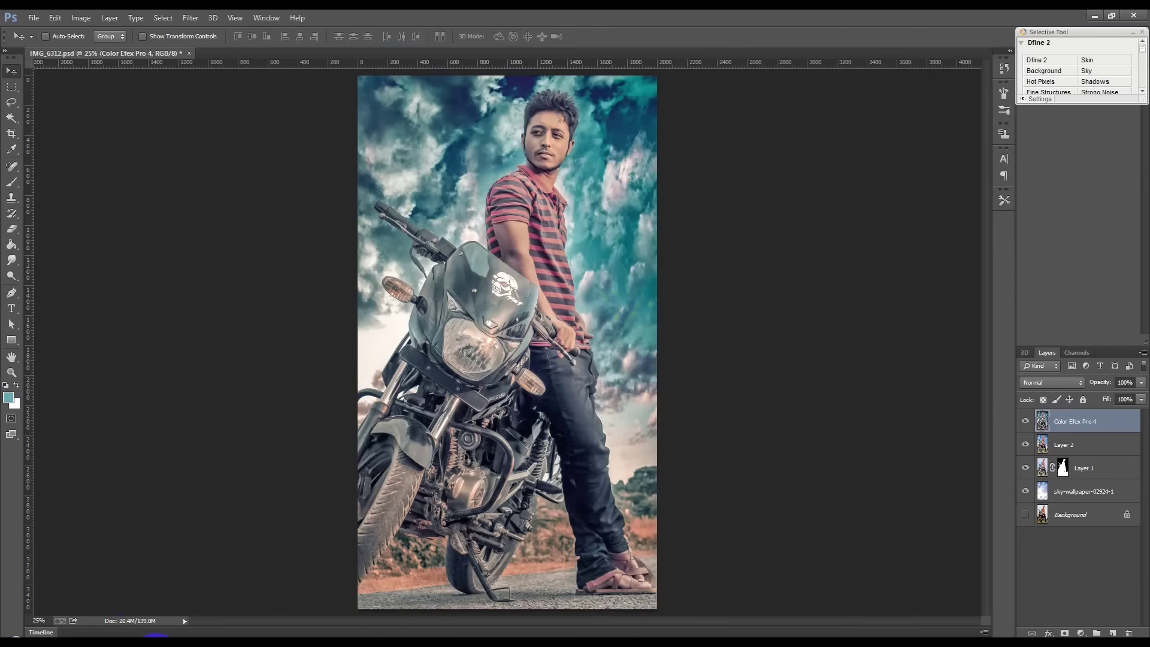
pyautogui.click(218, 596)
# Place Diwali2010-RSI_19_1 as a rotated, enlarged Screen-blended burst over the headlight.
pyautogui.click(459, 300)
pyautogui.scroll(-1, 459, 300)
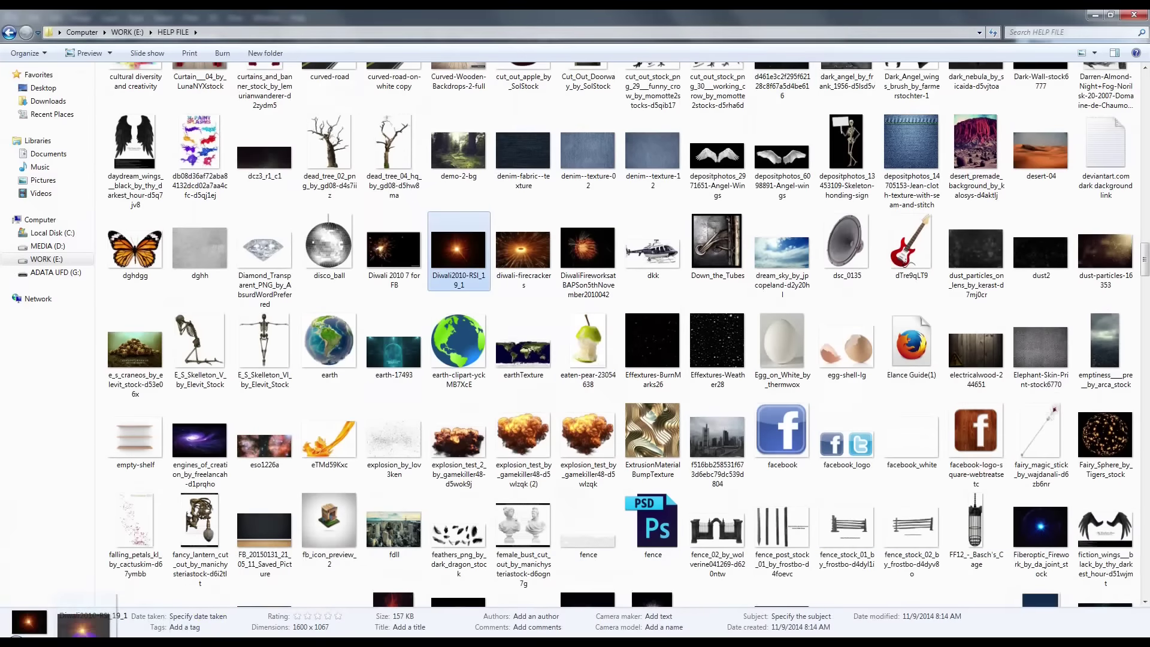
pyautogui.moveTo(84, 626); pyautogui.dragTo(522, 415)
pyautogui.moveTo(693, 236); pyautogui.dragTo(925, 352)
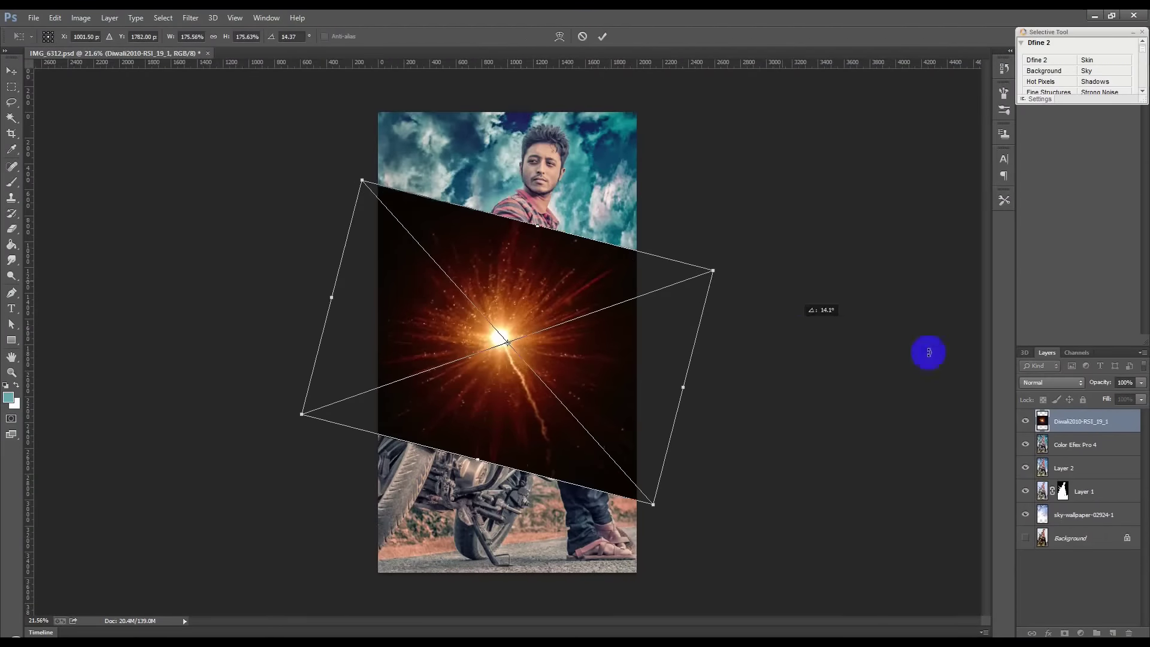
pyautogui.click(1051, 383)
pyautogui.click(1038, 170)
pyautogui.moveTo(532, 326); pyautogui.dragTo(515, 335)
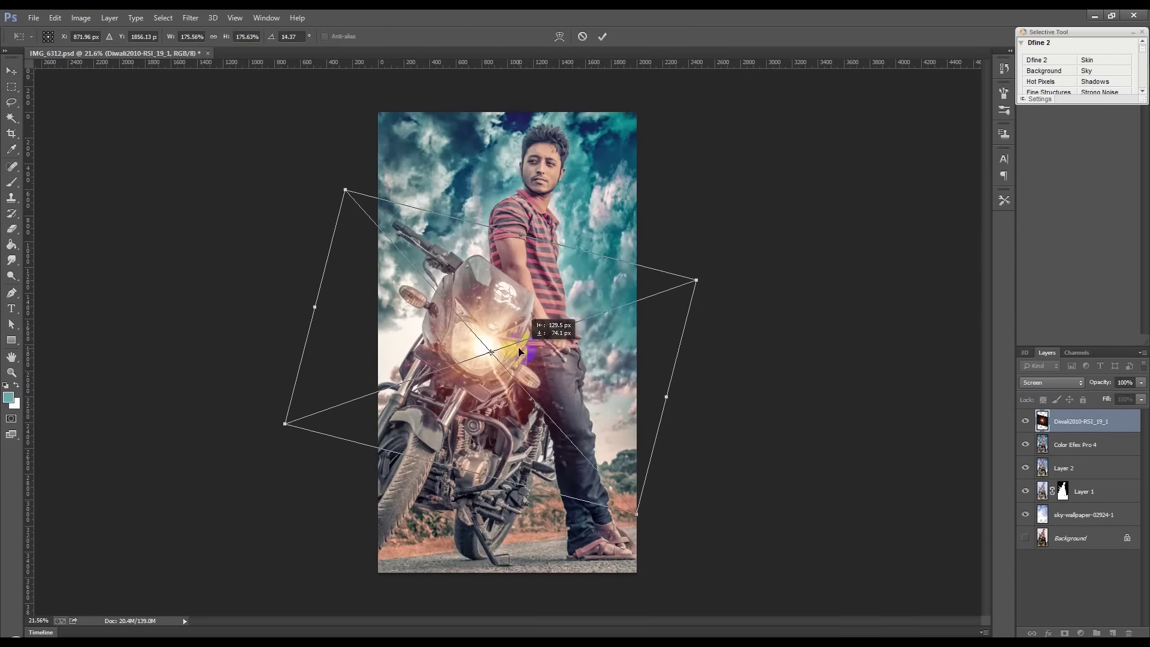
pyautogui.click(603, 37)
# Gaussian-blur the burst at about 103 px and shift the glow down and right.
pyautogui.click(191, 17)
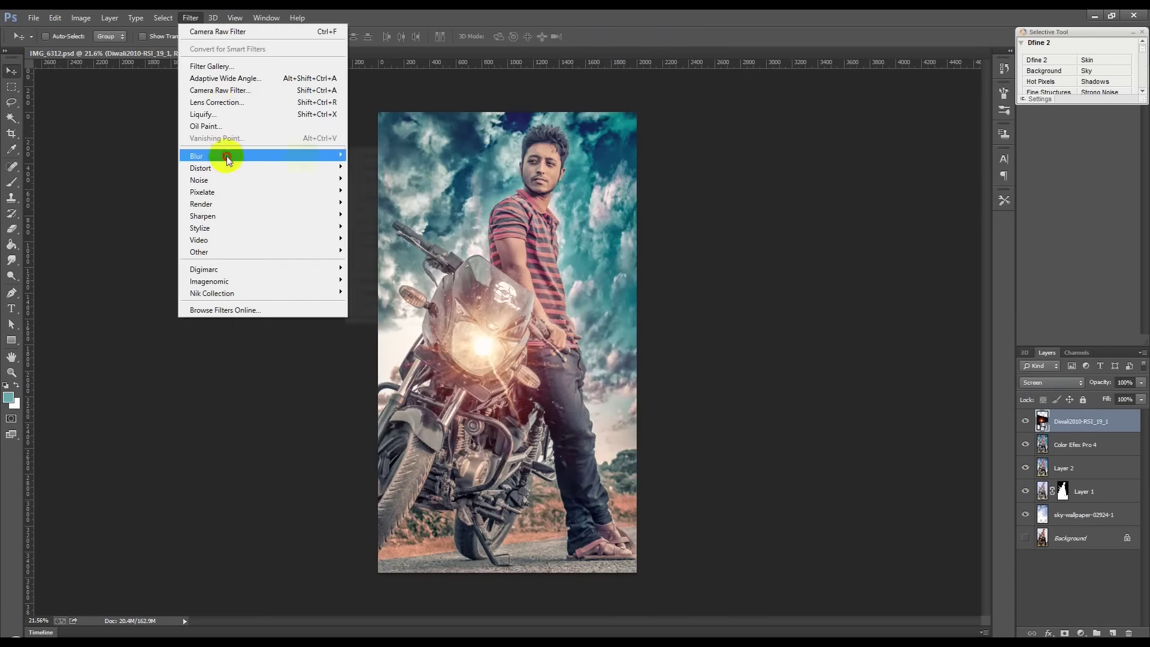
pyautogui.click(372, 246)
pyautogui.moveTo(748, 311); pyautogui.dragTo(760, 311)
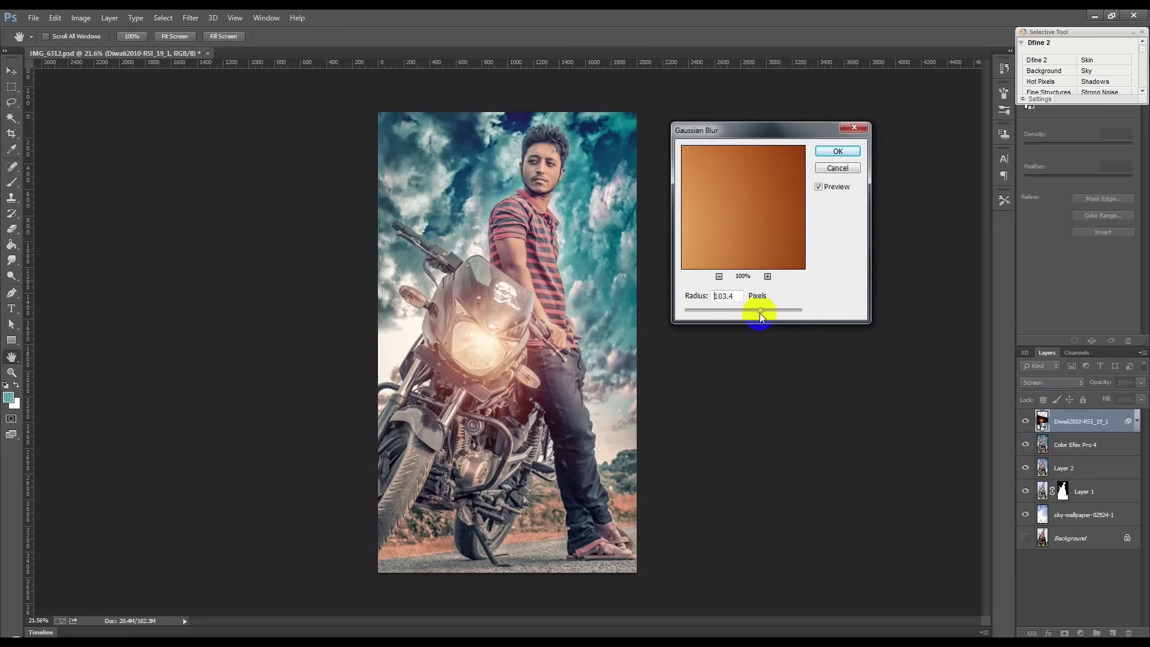
pyautogui.press('Return')
pyautogui.moveTo(512, 343); pyautogui.dragTo(635, 415)
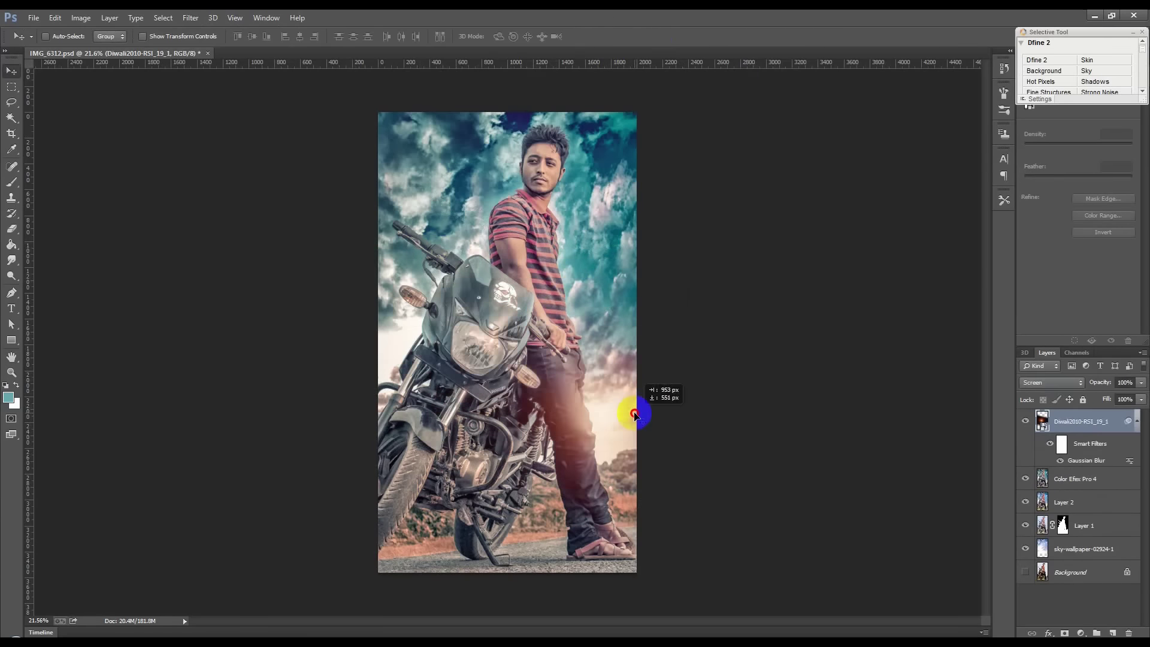
# Scale and rotate the blurred glow larger.
pyautogui.hotkey('ctrl', 't')
pyautogui.click(593, 249)
pyautogui.moveTo(814, 349)
pyautogui.mouseDown()
pyautogui.moveTo(920, 264)
pyautogui.moveTo(754, 338)
pyautogui.moveTo(716, 457)
pyautogui.moveTo(688, 457)
pyautogui.moveTo(400, 318)
pyautogui.moveTo(418, 329)
pyautogui.moveTo(405, 336)
pyautogui.moveTo(415, 169)
pyautogui.moveTo(654, 243)
pyautogui.moveTo(655, 254)
pyautogui.mouseUp()
pyautogui.press('Return')
pyautogui.hotkey('ctrl', 't')
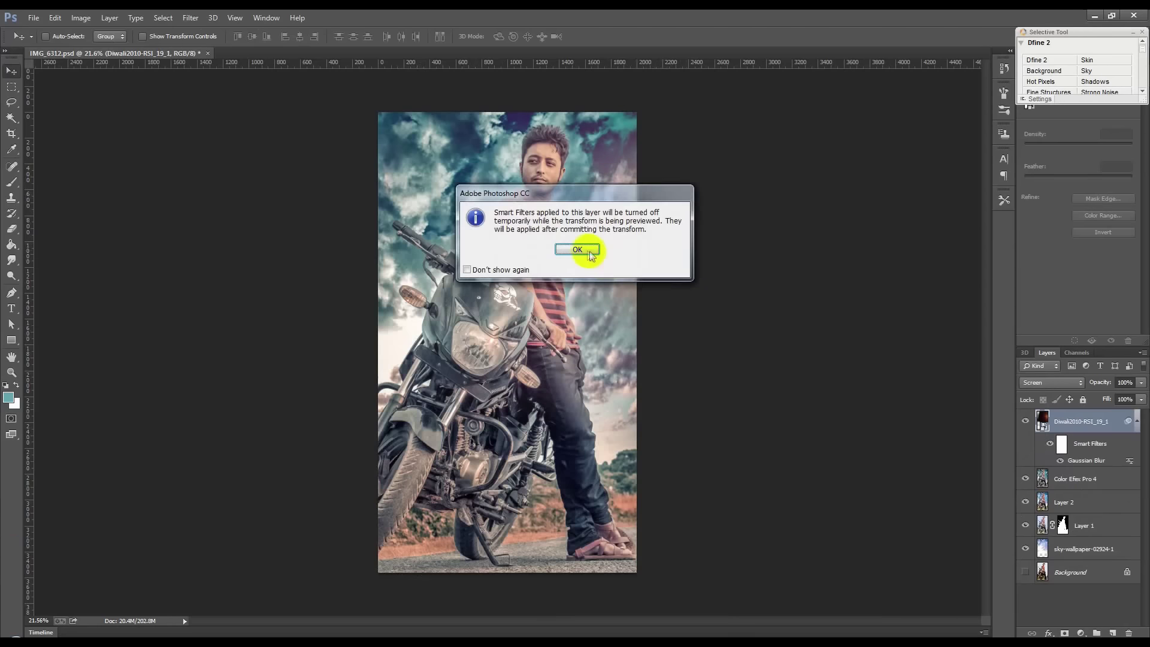
# Enlarge the blurred glow well beyond the photo and center it on the headlight.
pyautogui.click(577, 249)
pyautogui.moveTo(907, 522); pyautogui.dragTo(832, 481)
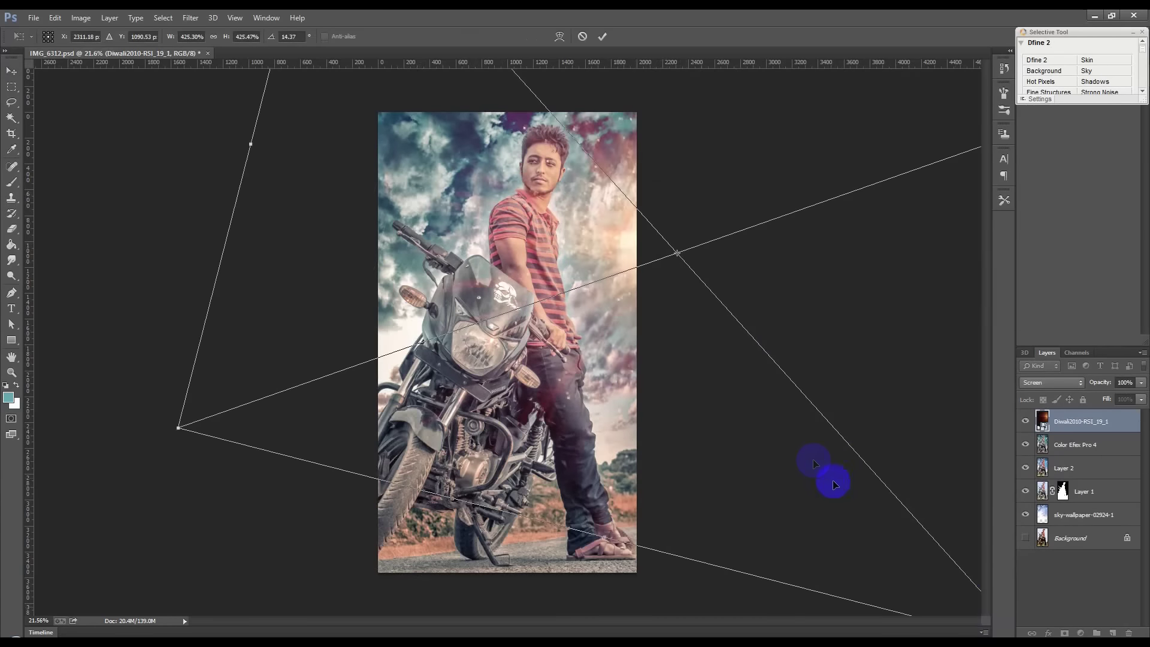
pyautogui.press('Return')
pyautogui.moveTo(741, 261)
pyautogui.mouseDown()
pyautogui.moveTo(746, 237)
pyautogui.moveTo(681, 439)
pyautogui.mouseUp()
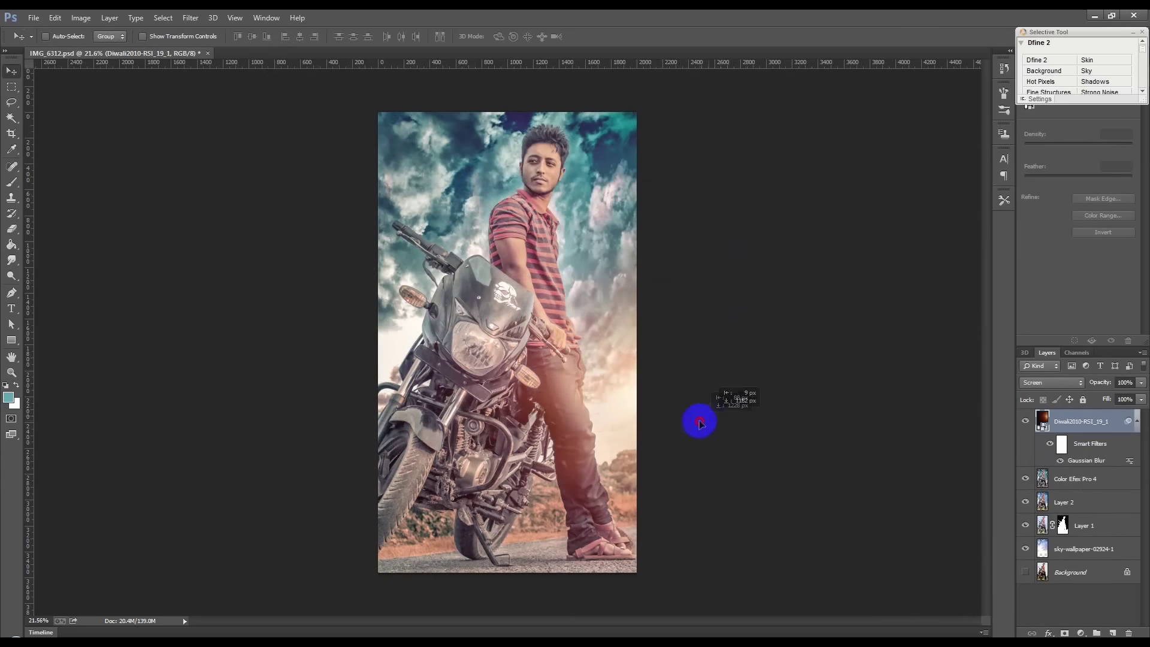
pyautogui.moveTo(682, 439)
pyautogui.mouseDown()
pyautogui.moveTo(535, 377)
pyautogui.moveTo(761, 416)
pyautogui.moveTo(737, 380)
pyautogui.moveTo(691, 426)
pyautogui.moveTo(725, 381)
pyautogui.moveTo(711, 411)
pyautogui.moveTo(360, 393)
pyautogui.moveTo(367, 470)
pyautogui.moveTo(314, 205)
pyautogui.moveTo(514, 117)
pyautogui.moveTo(547, 360)
pyautogui.mouseUp()
# Duplicate the glow, shrink the copy to about 244%, and lower its blur to 9.8.
pyautogui.hotkey('ctrl', 'j')
pyautogui.hotkey('ctrl', 't')
pyautogui.moveTo(981, 186)
pyautogui.mouseDown()
pyautogui.moveTo(911, 205)
pyautogui.moveTo(713, 303)
pyautogui.moveTo(680, 300)
pyautogui.mouseUp()
pyautogui.press('Return')
pyautogui.hotkey('ctrl', '+')
pyautogui.hotkey('ctrl', '+')
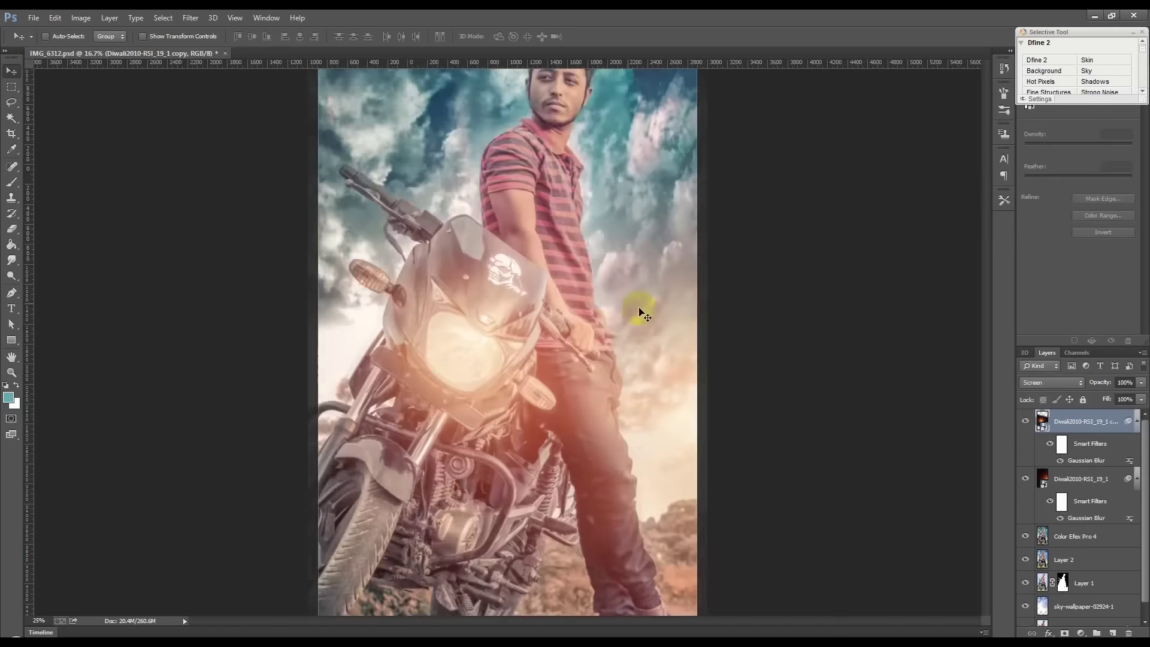
pyautogui.doubleClick(1082, 462)
pyautogui.moveTo(752, 311); pyautogui.dragTo(731, 313)
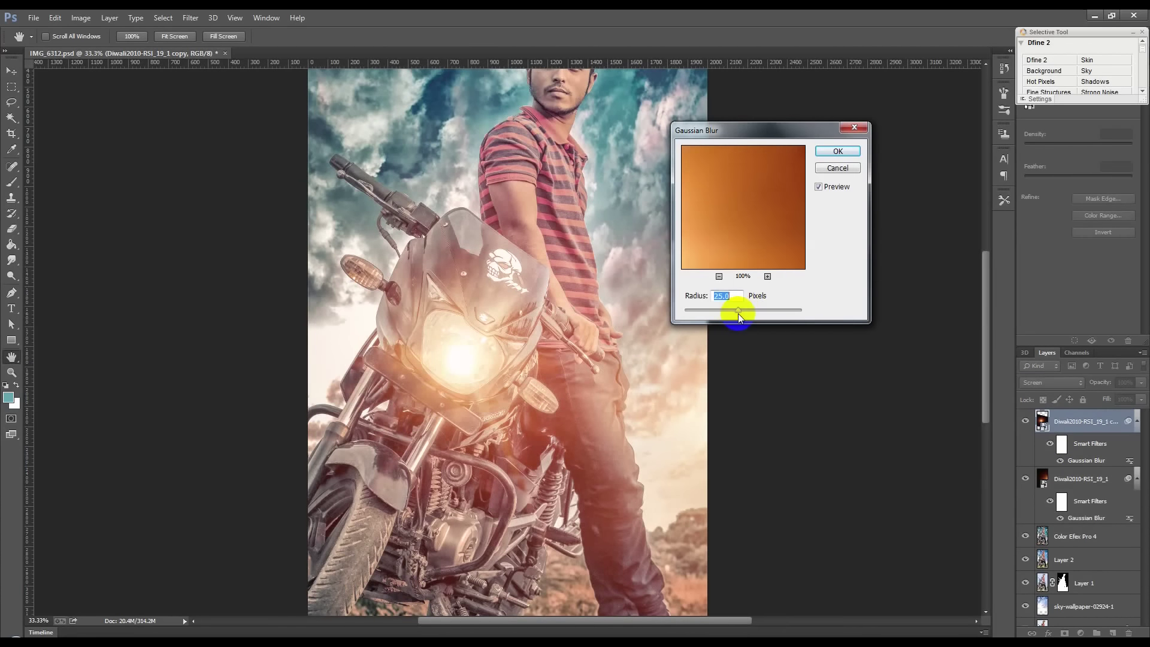
pyautogui.click(838, 151)
# Rasterize the duplicate glow and set its Levels black input to 55.
pyautogui.click(81, 18)
pyautogui.click(103, 51)
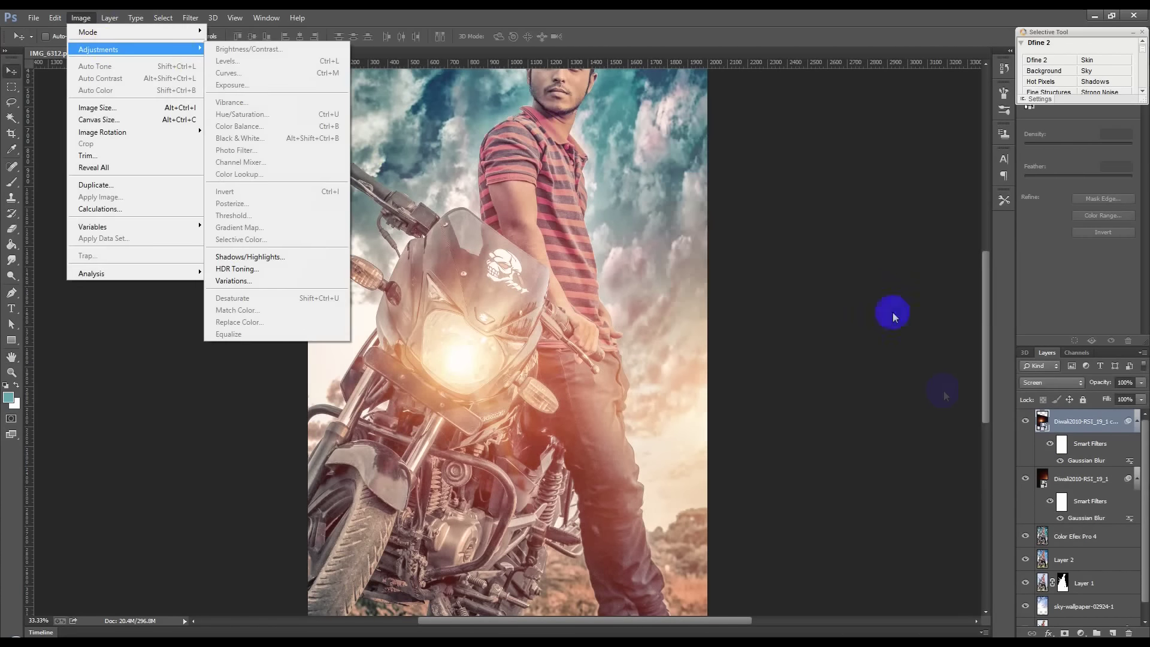
pyautogui.rightClick(1138, 430)
pyautogui.click(983, 259)
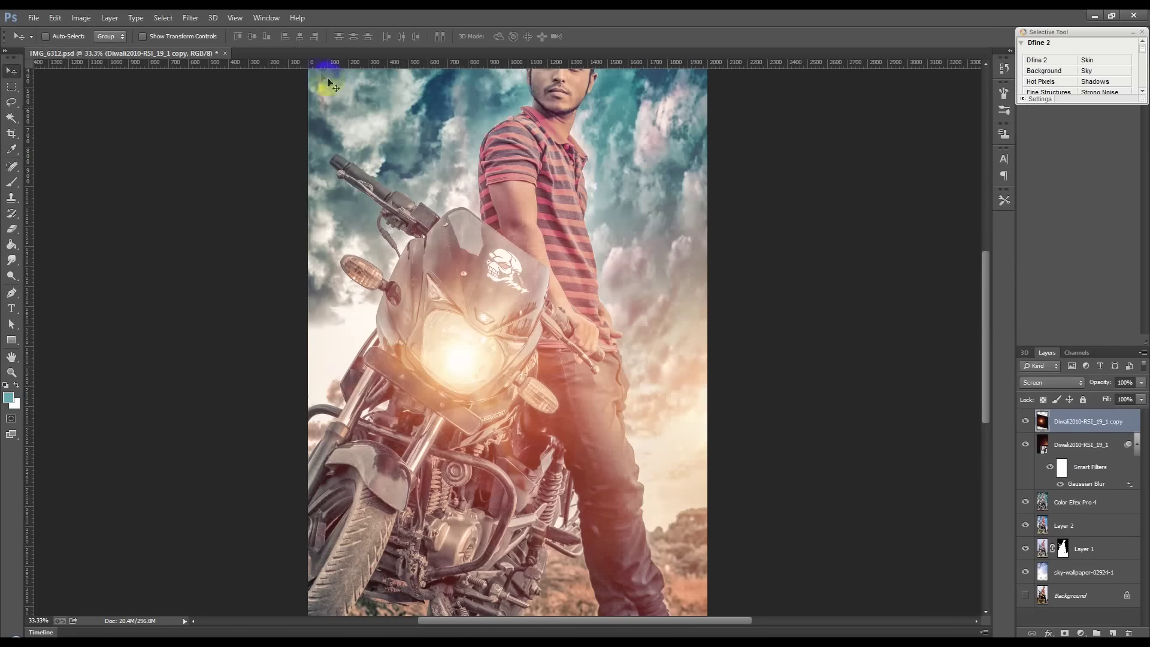
pyautogui.click(81, 18)
pyautogui.click(99, 51)
pyautogui.click(225, 63)
pyautogui.moveTo(731, 265); pyautogui.dragTo(765, 266)
pyautogui.click(924, 151)
# Rasterize the original Diwali2010-RSI_19_1 glow and set its Levels black input to 47.
pyautogui.click(1129, 445)
pyautogui.rightClick(1129, 444)
pyautogui.click(911, 278)
pyautogui.click(81, 17)
pyautogui.click(222, 61)
pyautogui.moveTo(730, 265); pyautogui.dragTo(757, 265)
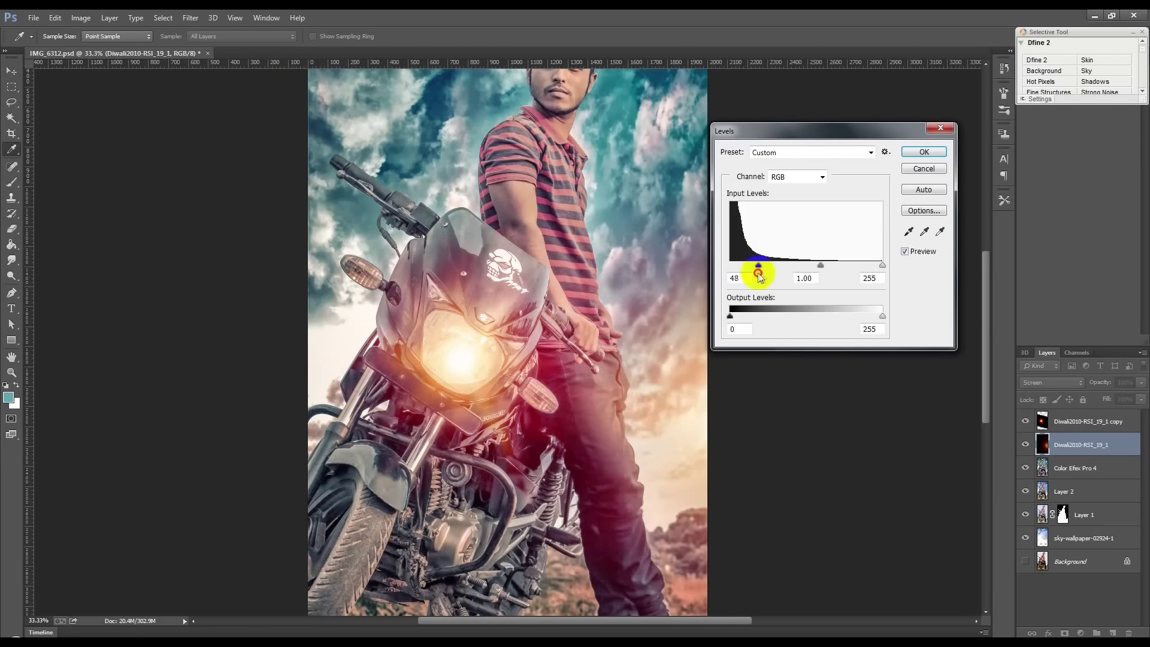
pyautogui.click(925, 151)
# Move the small duplicate glow into the headlight.
pyautogui.hotkey('ctrl', '0')
pyautogui.click(1088, 421)
pyautogui.press('v')
pyautogui.moveTo(514, 355); pyautogui.dragTo(479, 350)
pyautogui.scroll(-2, 498, 353)
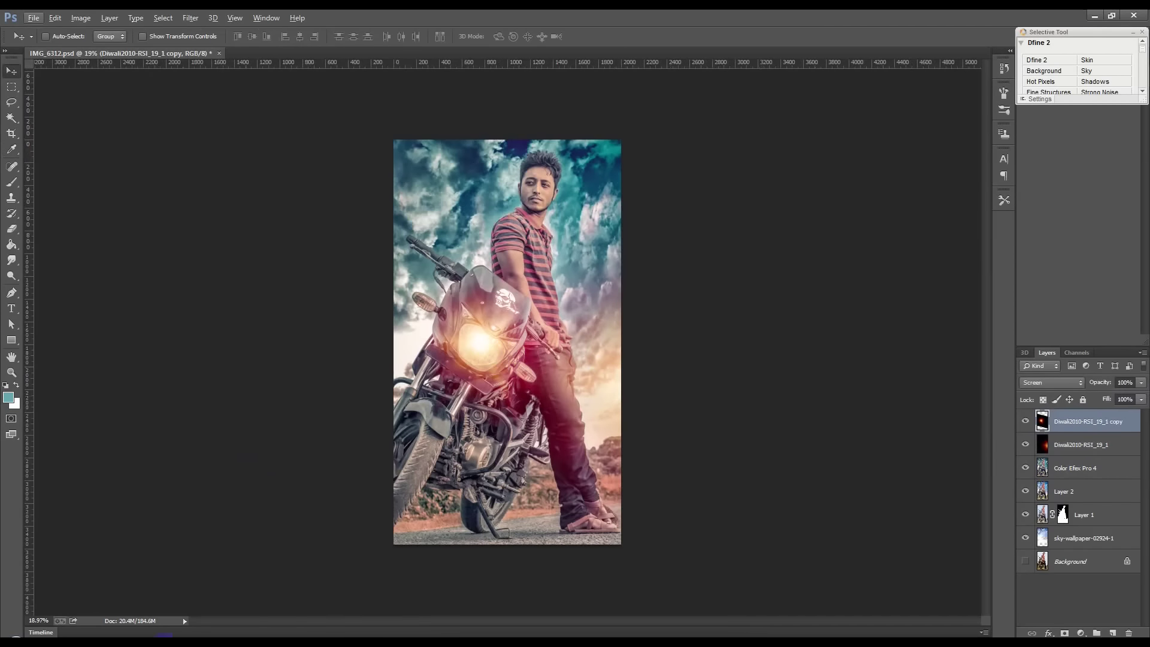
pyautogui.click(216, 590)
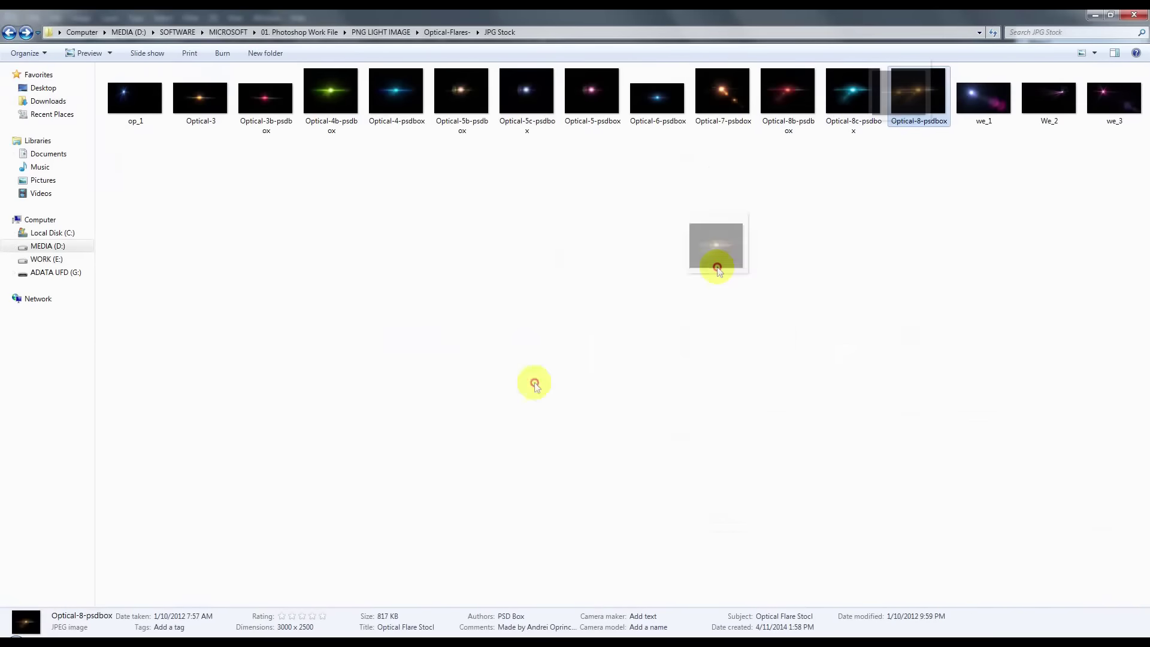
# Place the Optical-8b-psdbox flare in Lighten mode, rotated and enlarged over the figure.
pyautogui.moveTo(779, 101); pyautogui.dragTo(261, 545)
pyautogui.click(606, 44)
pyautogui.click(1053, 382)
pyautogui.click(1043, 163)
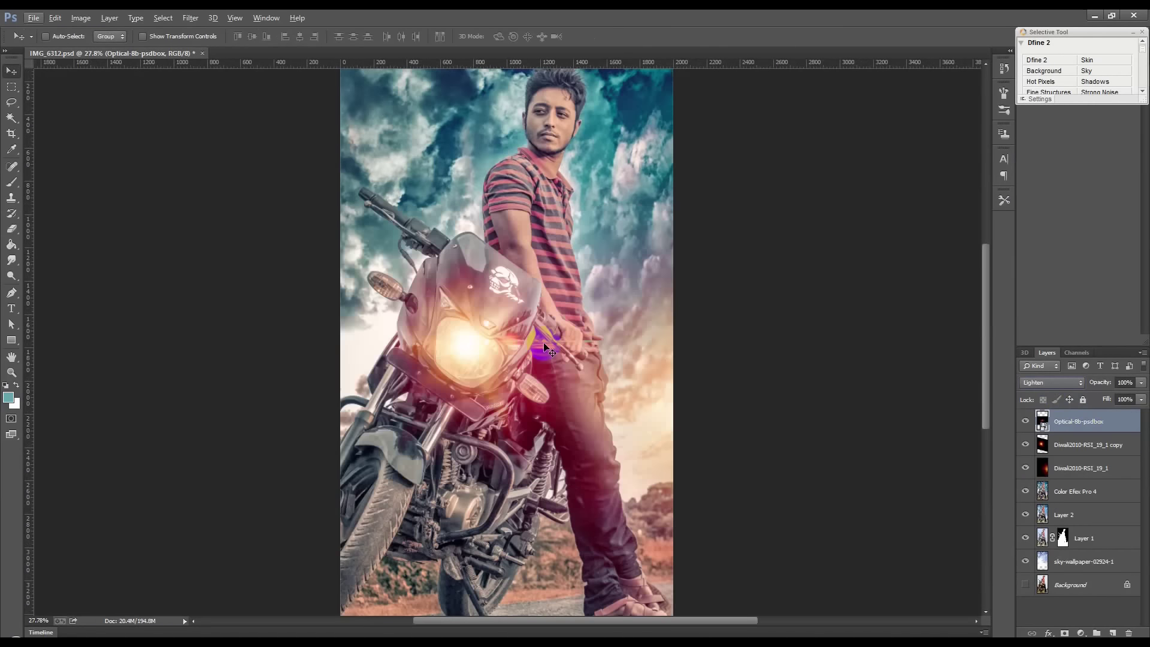
pyautogui.hotkey('ctrl', 't')
pyautogui.moveTo(758, 339)
pyautogui.mouseDown()
pyautogui.moveTo(757, 365)
pyautogui.moveTo(752, 329)
pyautogui.mouseUp()
pyautogui.moveTo(479, 348); pyautogui.dragTo(662, 405)
pyautogui.moveTo(817, 295)
pyautogui.mouseDown()
pyautogui.moveTo(942, 258)
pyautogui.moveTo(708, 372)
pyautogui.moveTo(680, 349)
pyautogui.mouseUp()
# Switch the flare to Screen blending and position it on the headlight.
pyautogui.click(1053, 382)
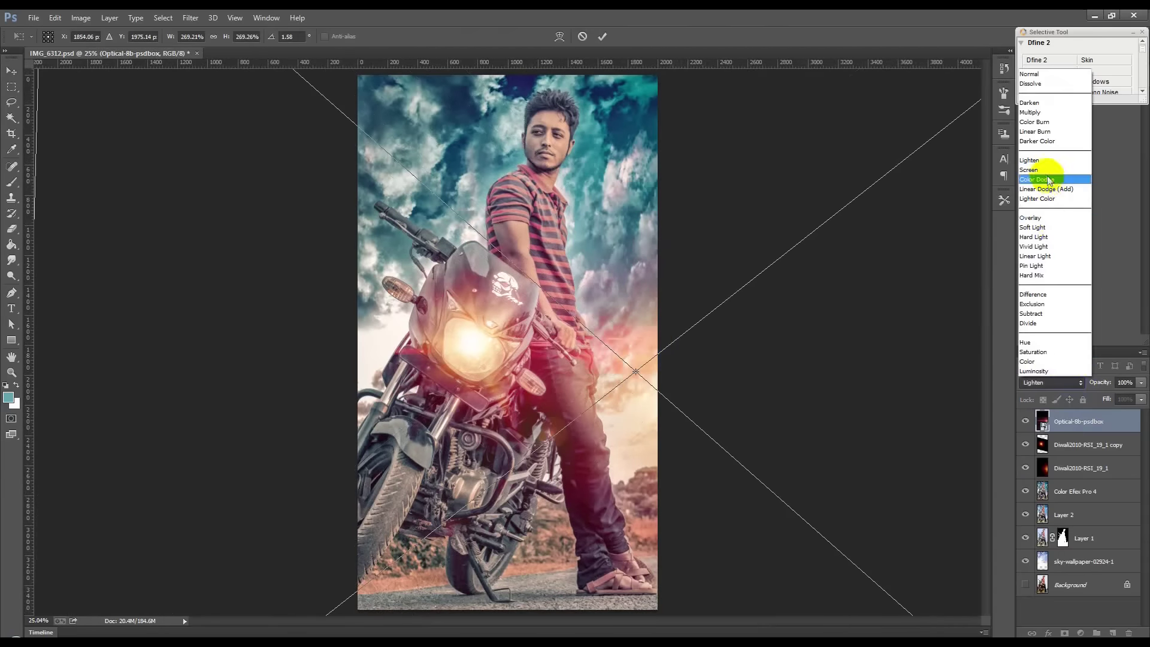
pyautogui.click(1042, 170)
pyautogui.moveTo(727, 345)
pyautogui.mouseDown()
pyautogui.moveTo(529, 354)
pyautogui.moveTo(549, 342)
pyautogui.mouseUp()
pyautogui.press('Return')
pyautogui.hotkey('shift', 'alt', 's')
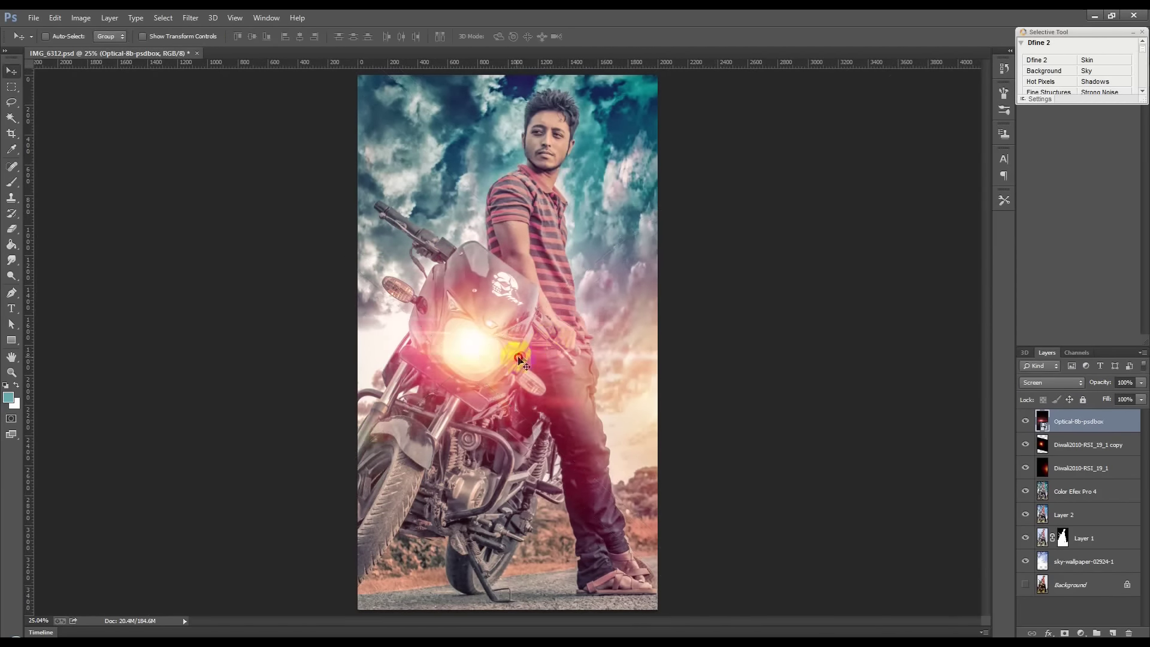
pyautogui.moveTo(541, 349)
pyautogui.mouseDown()
pyautogui.moveTo(637, 333)
pyautogui.moveTo(517, 352)
pyautogui.mouseUp()
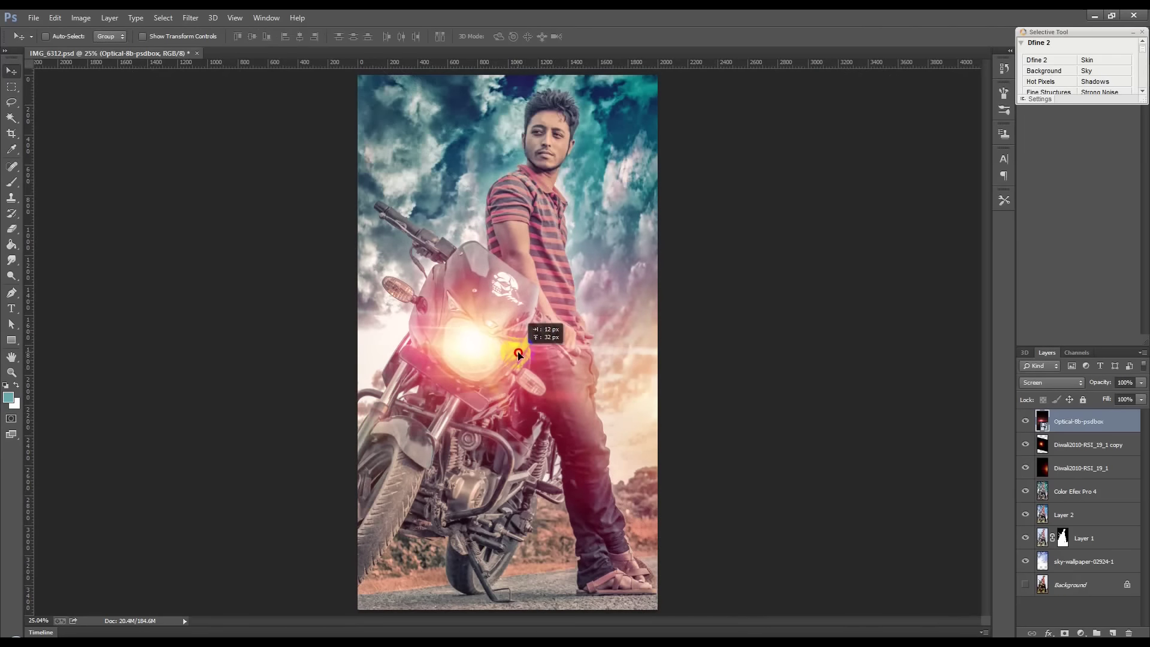
pyautogui.moveTo(519, 354)
pyautogui.mouseDown()
pyautogui.moveTo(712, 523)
pyautogui.moveTo(817, 462)
pyautogui.mouseUp()
# Duplicate the flare and shrink the copy to about 135% near the headlight.
pyautogui.hotkey('ctrl', 'j')
pyautogui.hotkey('ctrl', 't')
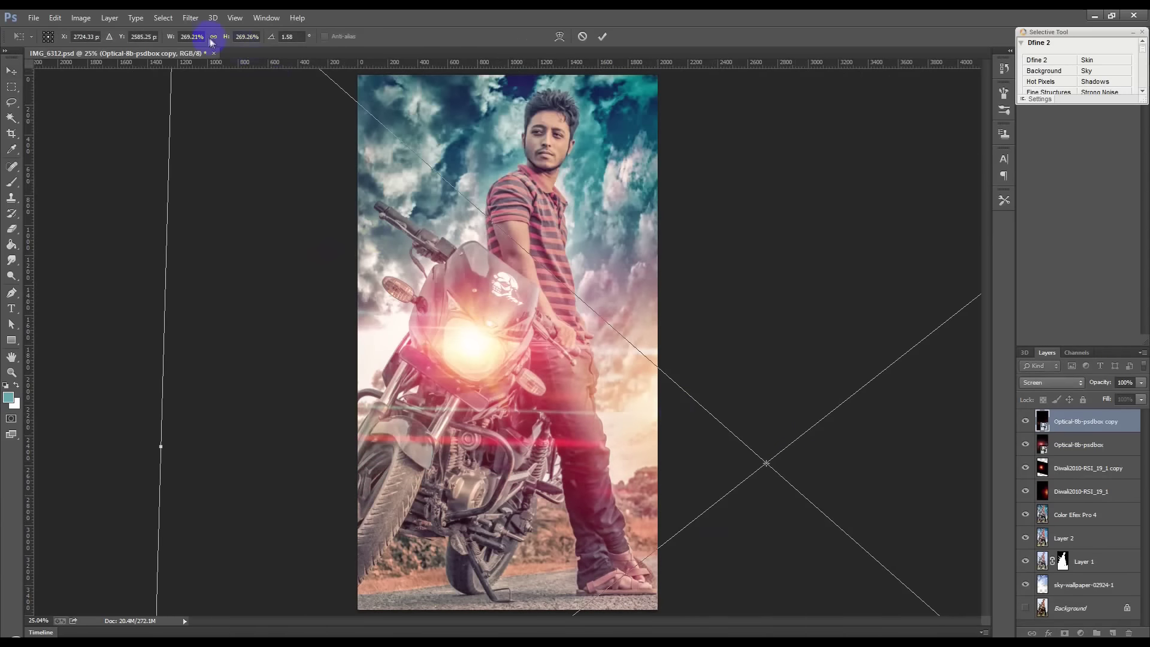
pyautogui.moveTo(170, 36); pyautogui.dragTo(113, 74)
pyautogui.moveTo(695, 395); pyautogui.dragTo(594, 395)
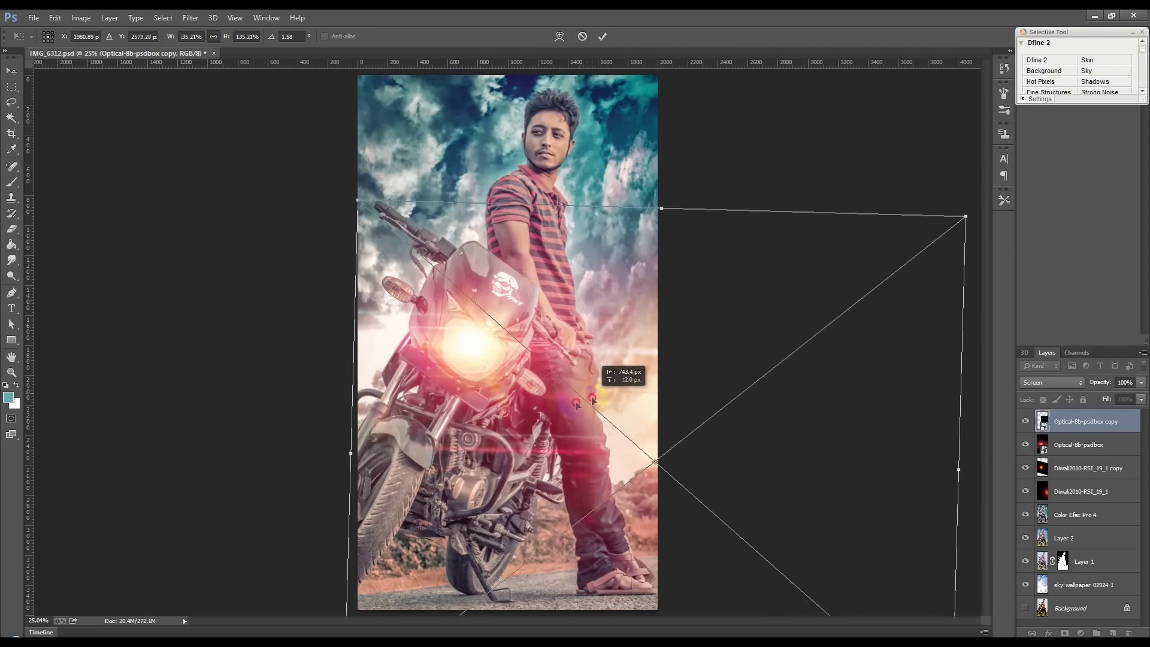
pyautogui.moveTo(593, 395); pyautogui.dragTo(556, 417)
pyautogui.moveTo(363, 266); pyautogui.dragTo(458, 290)
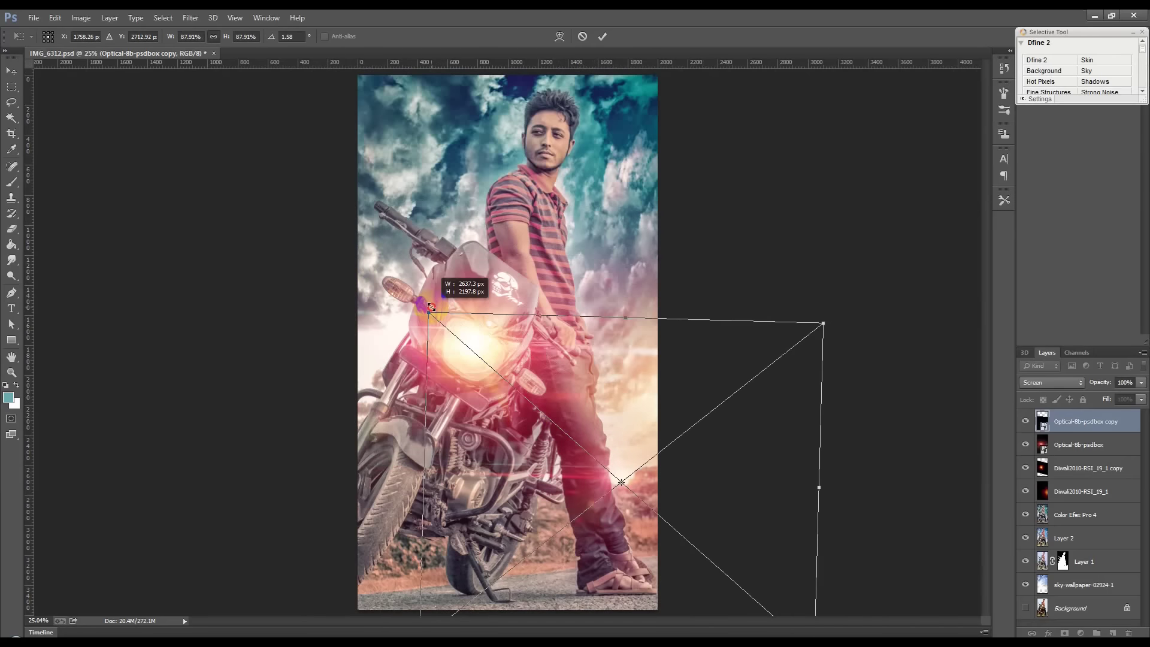
pyautogui.press('Return')
# Rasterize the flare copy and shift its hue by +31.
pyautogui.rightClick(1035, 414)
pyautogui.click(968, 287)
pyautogui.click(81, 17)
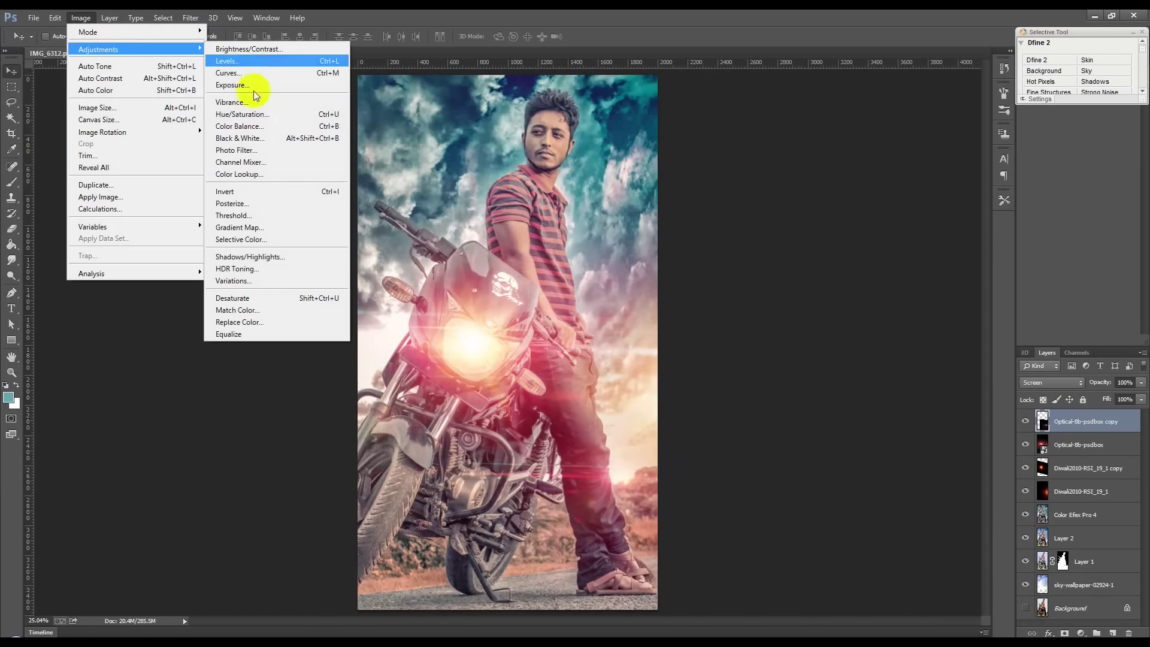
pyautogui.click(240, 113)
pyautogui.moveTo(647, 149); pyautogui.dragTo(981, 110)
pyautogui.moveTo(874, 187)
pyautogui.mouseDown()
pyautogui.moveTo(893, 187)
pyautogui.moveTo(881, 196)
pyautogui.mouseUp()
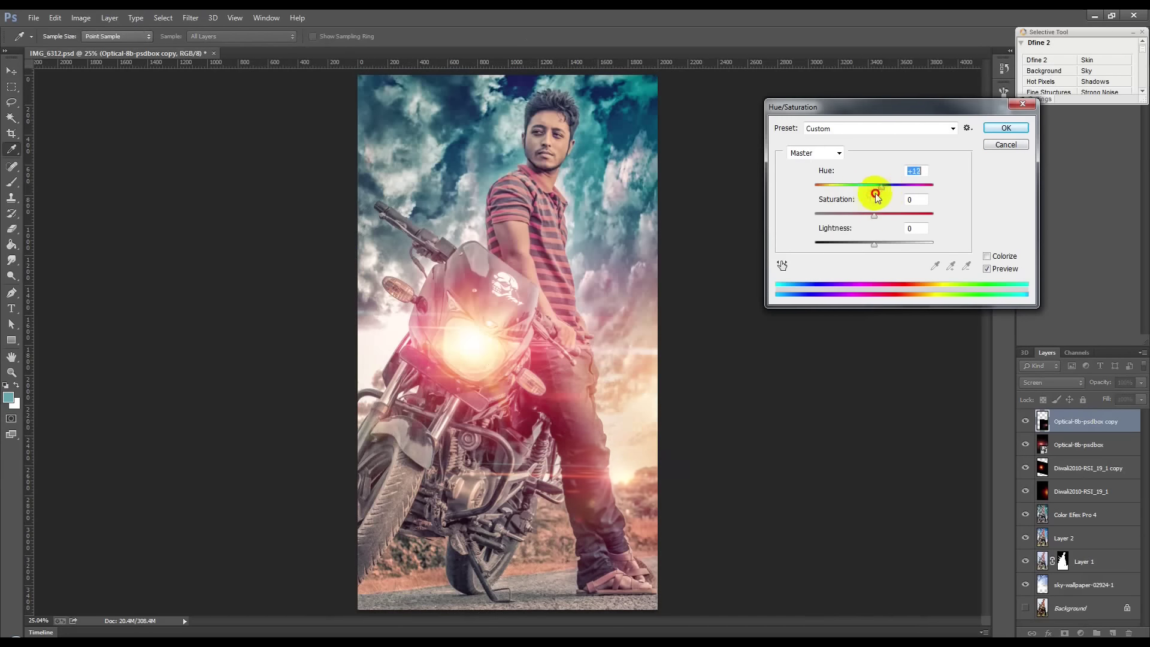
pyautogui.click(1005, 127)
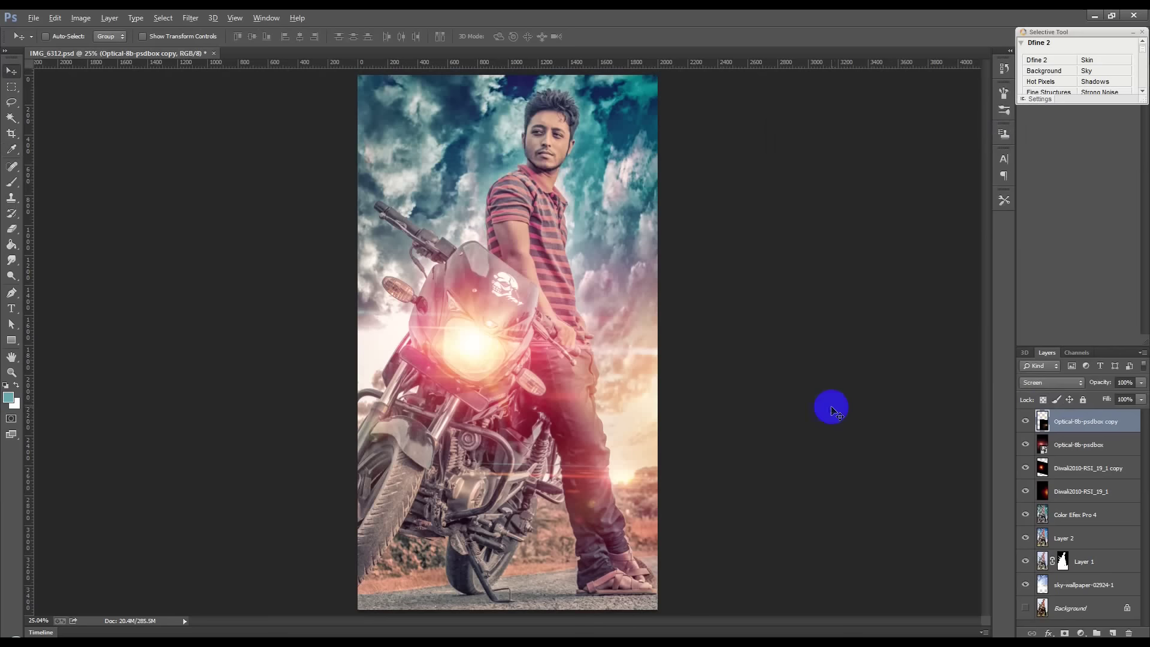
# Reposition the flare copy down and right, then stamp all visible layers into Layer 3.
pyautogui.scroll(-1, 822, 411)
pyautogui.moveTo(728, 462)
pyautogui.mouseDown()
pyautogui.moveTo(773, 378)
pyautogui.moveTo(534, 335)
pyautogui.mouseUp()
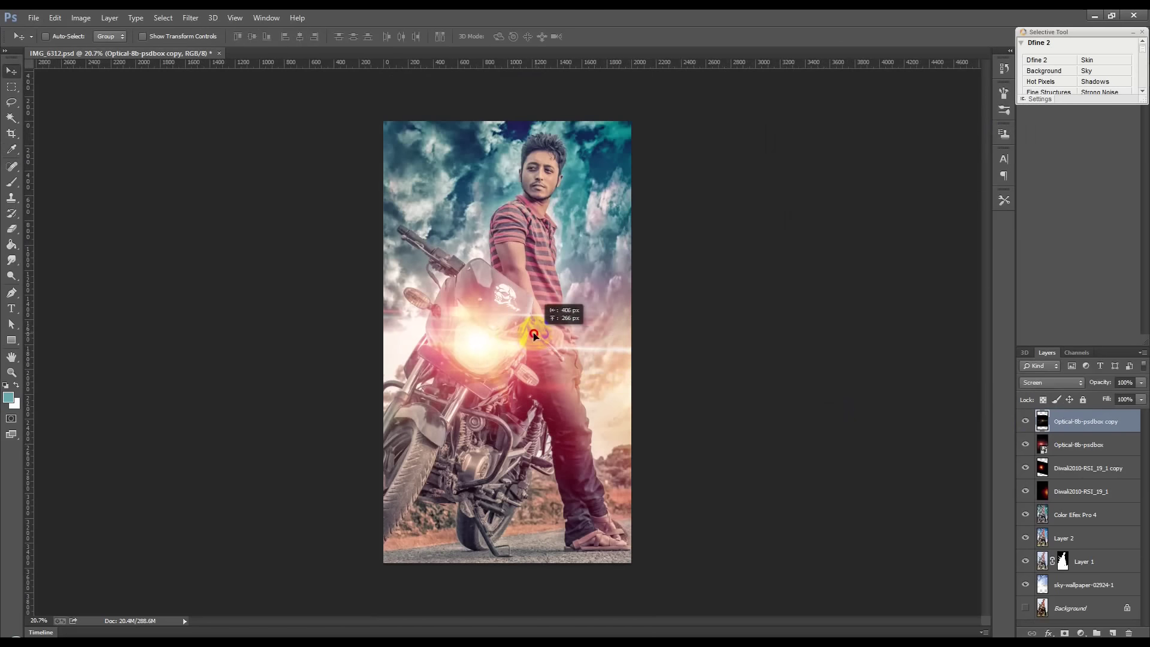
pyautogui.moveTo(578, 383); pyautogui.dragTo(600, 396)
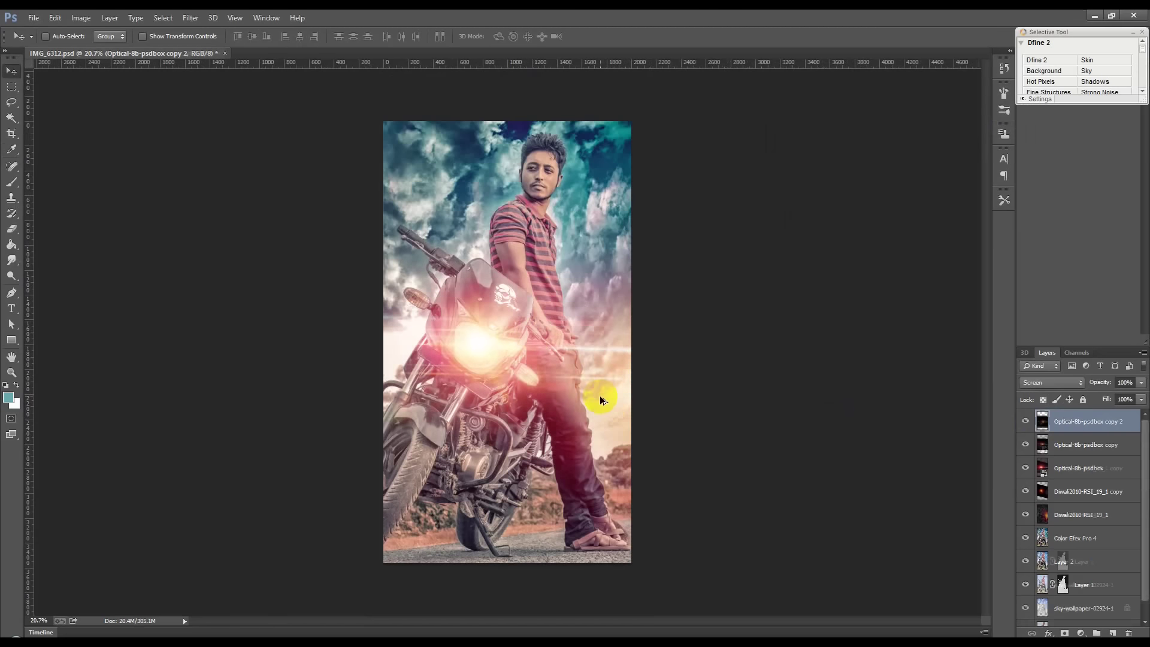
pyautogui.hotkey('ctrl', '+')
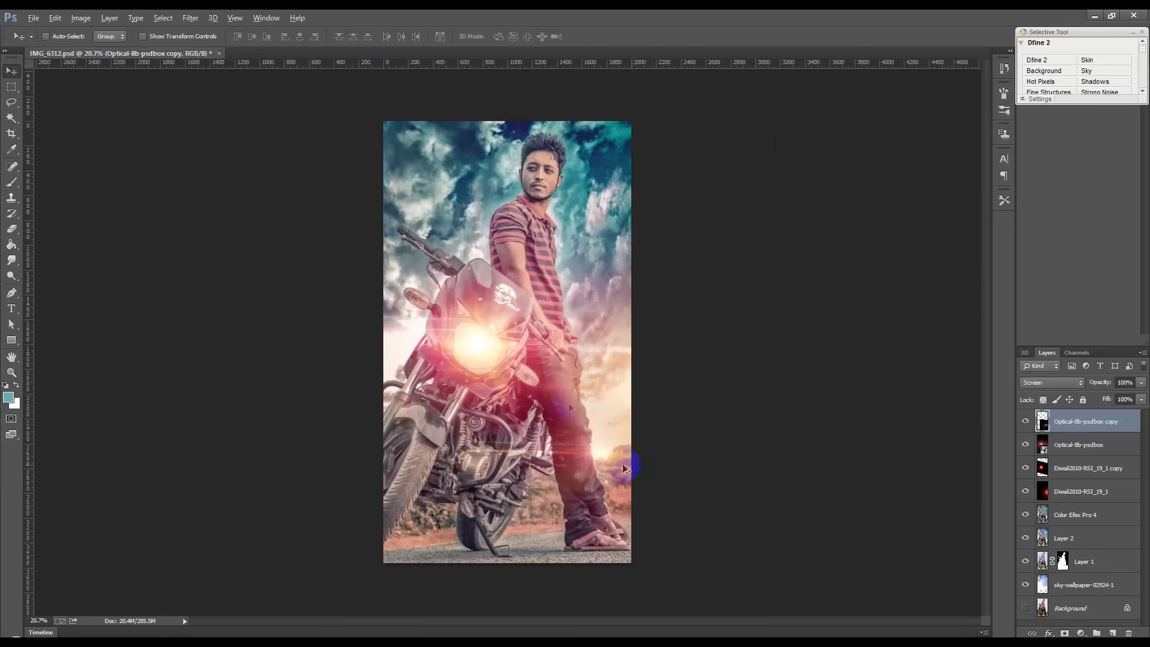
pyautogui.hotkey('ctrl', 'alt', 'shift', 'e')
# Apply a Lens Correction vignette of -47 to darken the edges.
pyautogui.click(81, 18)
pyautogui.click(127, 193)
pyautogui.click(679, 193)
pyautogui.click(190, 18)
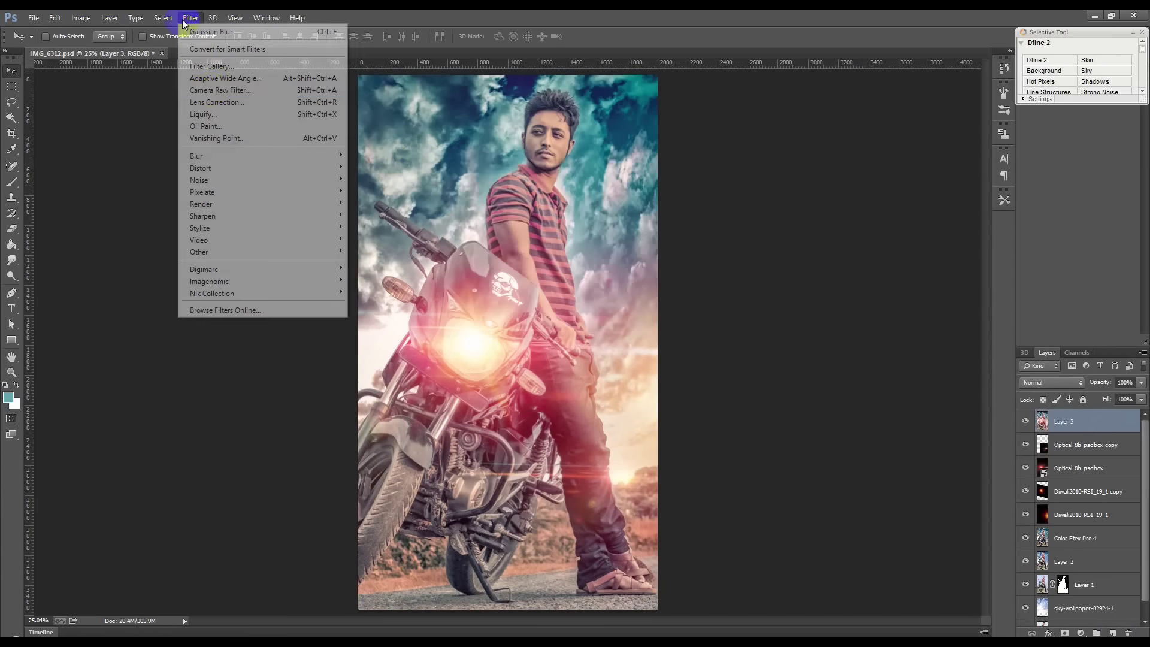
pyautogui.click(205, 103)
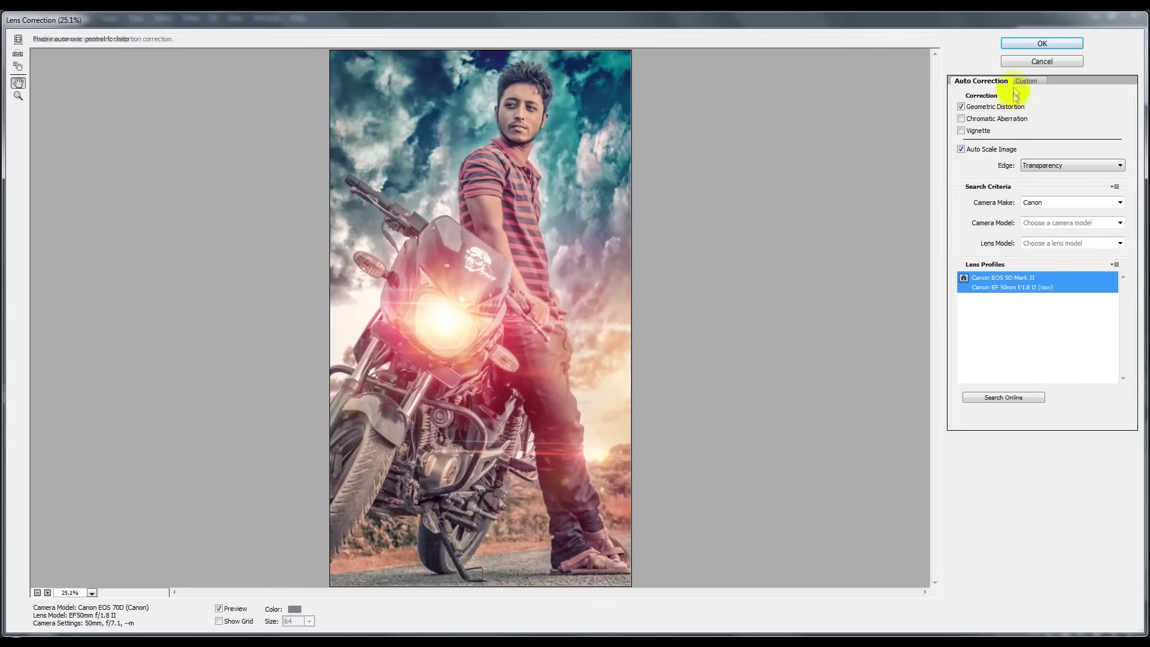
pyautogui.click(1025, 81)
pyautogui.moveTo(1042, 262); pyautogui.dragTo(1011, 264)
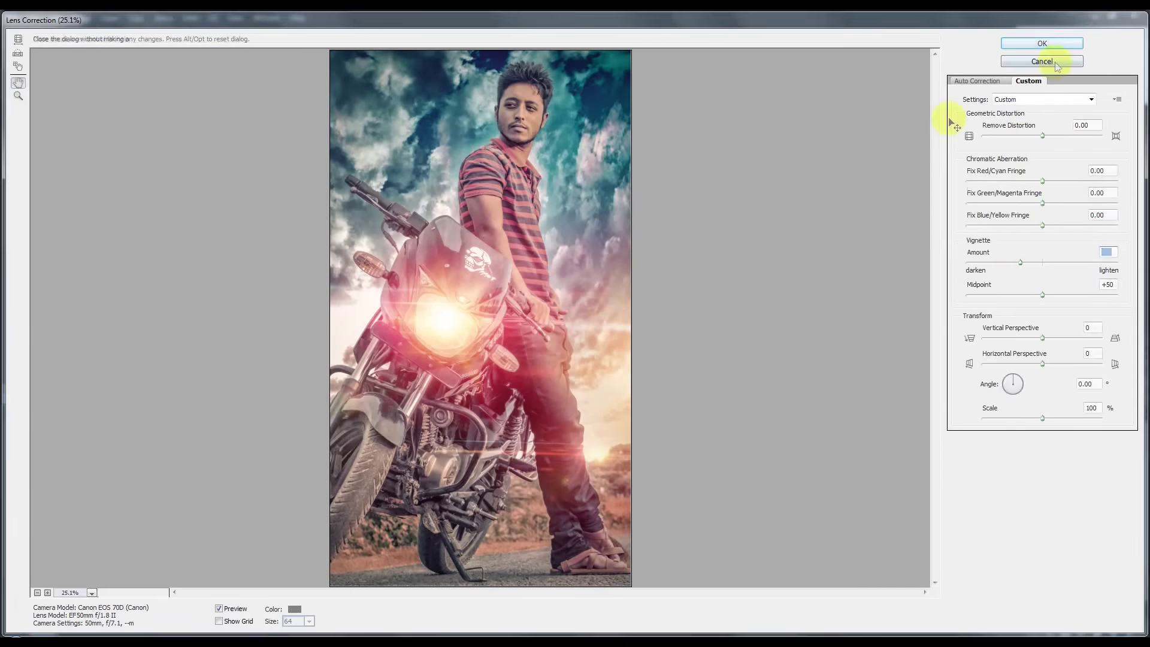
pyautogui.click(1042, 44)
# Add a -18 post-crop vignette and raise contrast in Camera Raw.
pyautogui.click(193, 20)
pyautogui.click(199, 99)
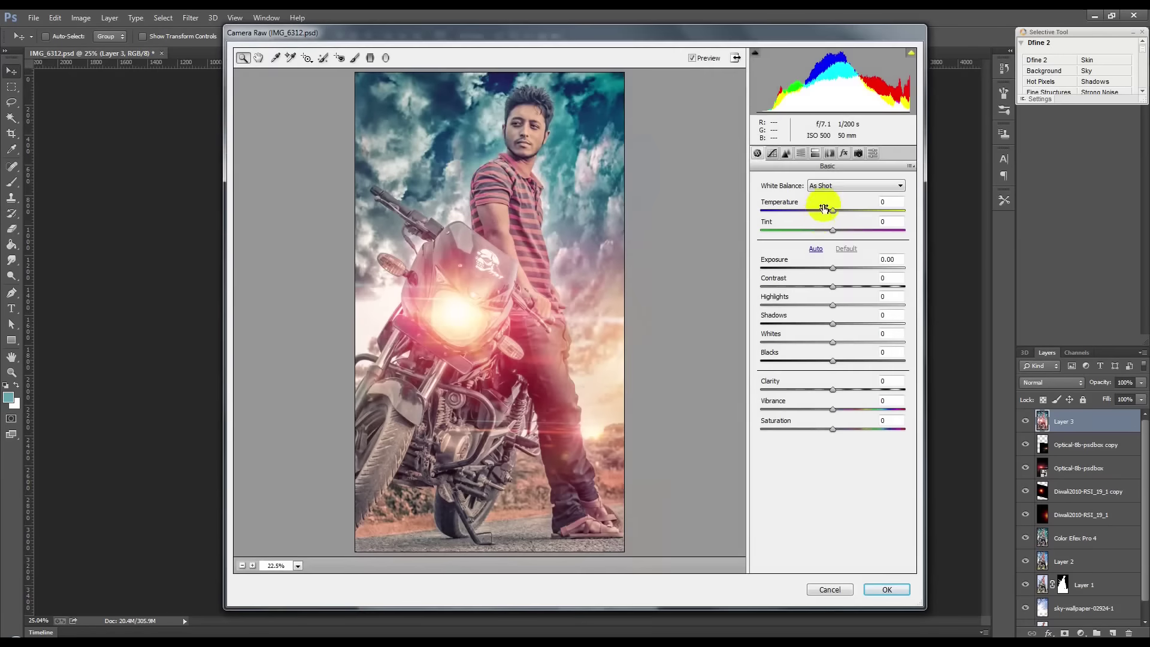
pyautogui.click(844, 154)
pyautogui.moveTo(833, 307); pyautogui.dragTo(819, 312)
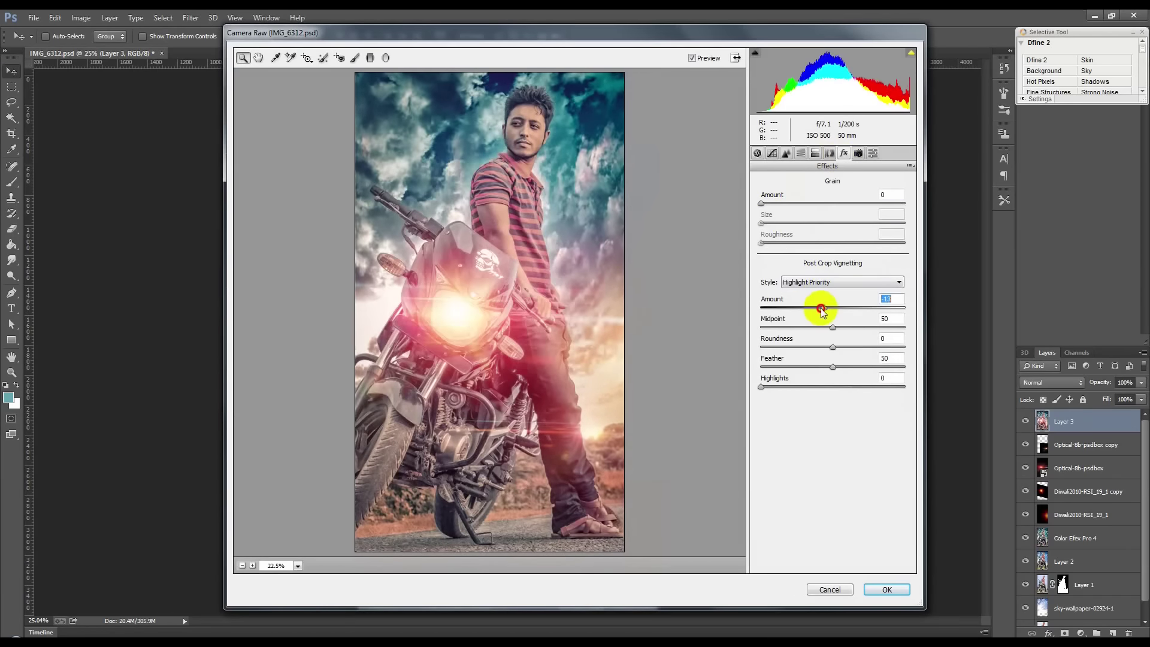
pyautogui.click(757, 154)
pyautogui.moveTo(833, 286)
pyautogui.mouseDown()
pyautogui.moveTo(846, 287)
pyautogui.moveTo(828, 273)
pyautogui.mouseUp()
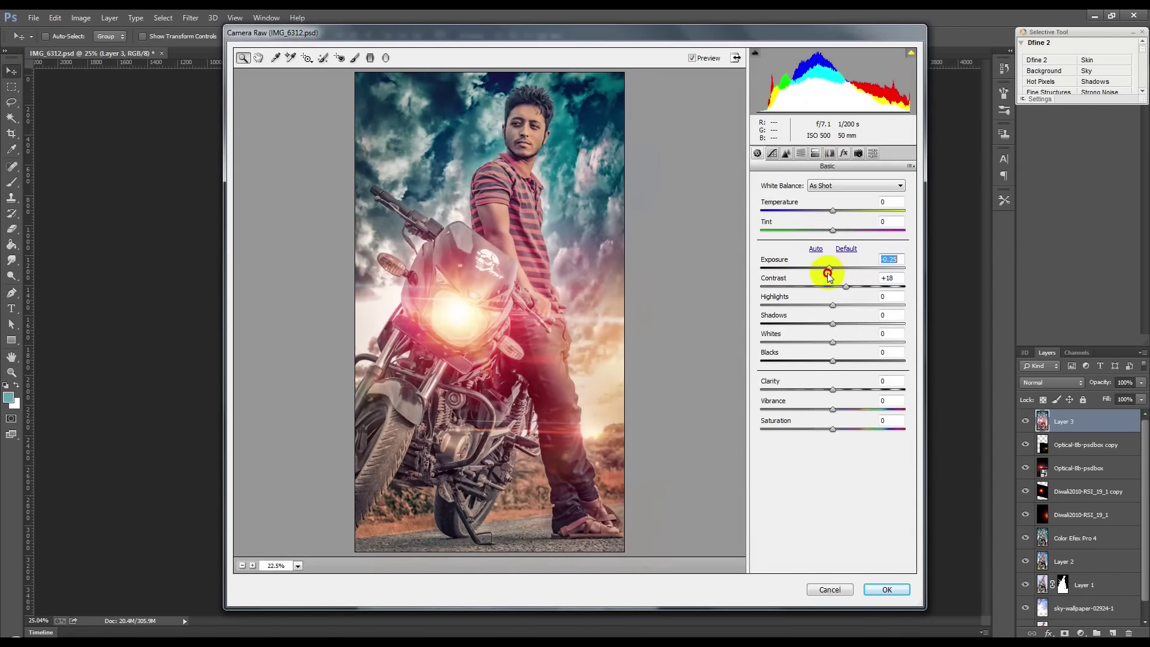
pyautogui.click(887, 589)
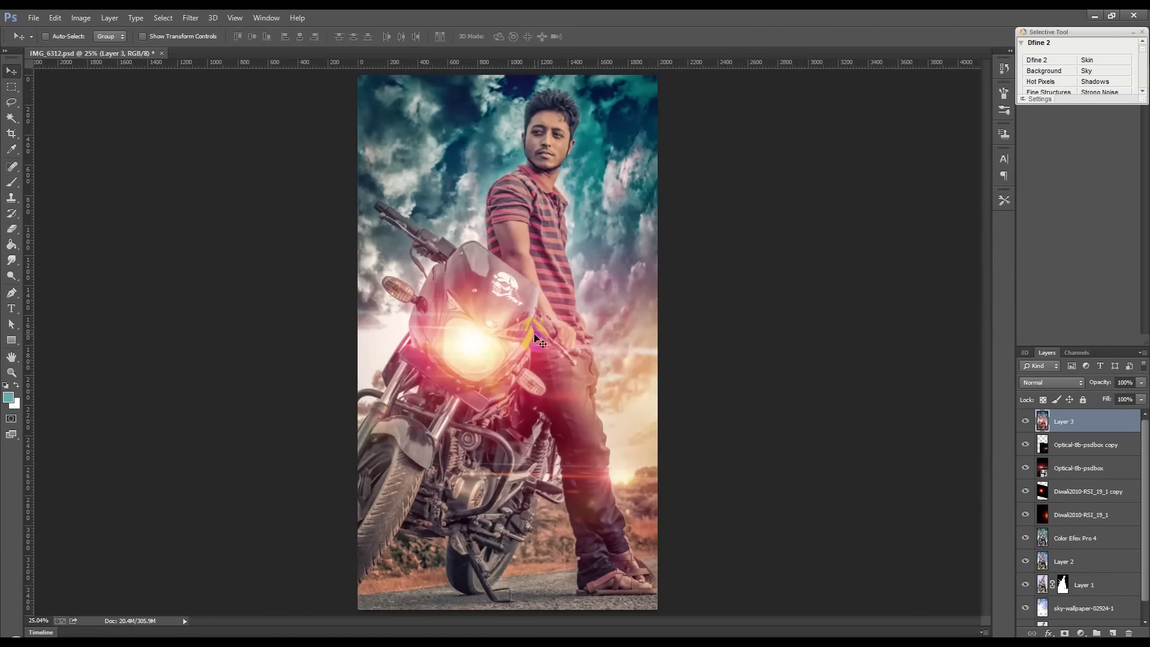
pyautogui.scroll(5, 540, 133)
# Dodge the highlights on the man's face, chin, cheek, forehead and nose.
pyautogui.scroll(2, 506, 280)
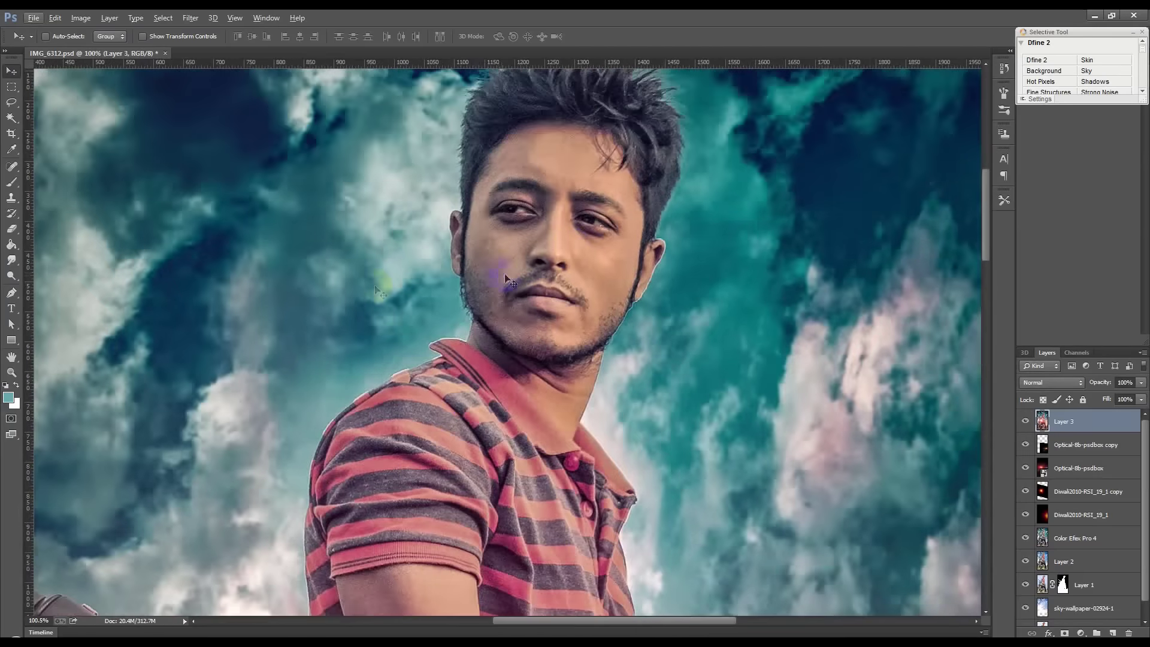
pyautogui.click(12, 276)
pyautogui.click(54, 277)
pyautogui.moveTo(527, 138)
pyautogui.mouseDown()
pyautogui.moveTo(559, 167)
pyautogui.moveTo(575, 337)
pyautogui.moveTo(488, 346)
pyautogui.moveTo(494, 287)
pyautogui.mouseUp()
pyautogui.moveTo(497, 204); pyautogui.dragTo(516, 149)
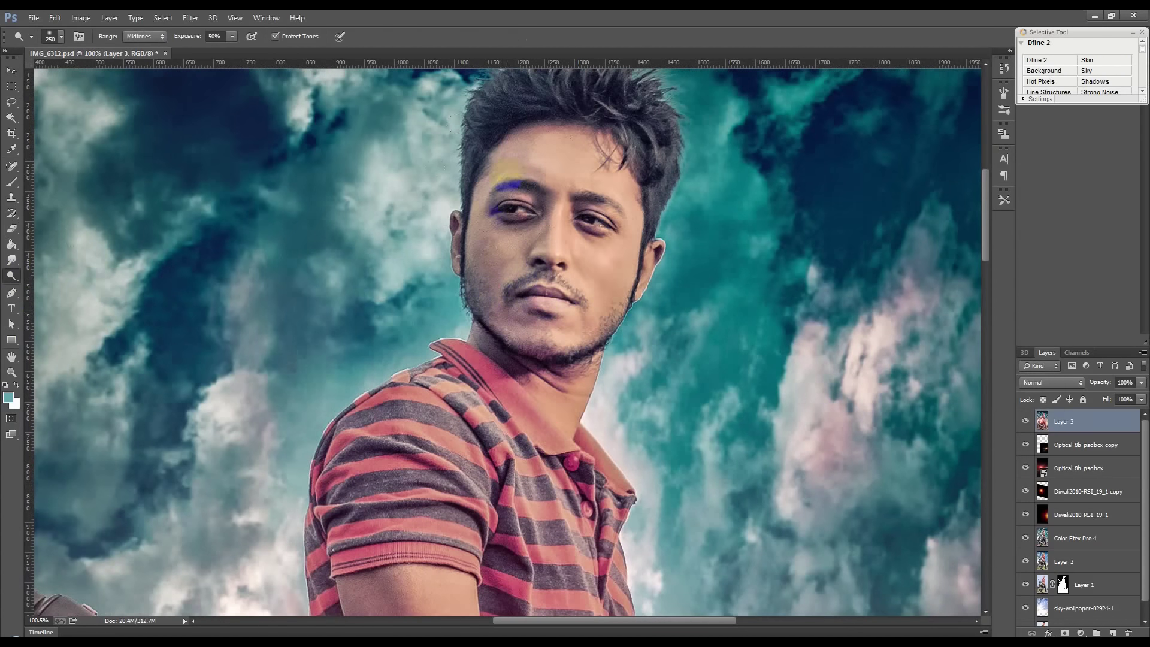
pyautogui.moveTo(497, 240); pyautogui.dragTo(542, 262)
# Dodge the sandal at the bottom of the photo, then fit the whole image in view.
pyautogui.scroll(-1, 542, 262)
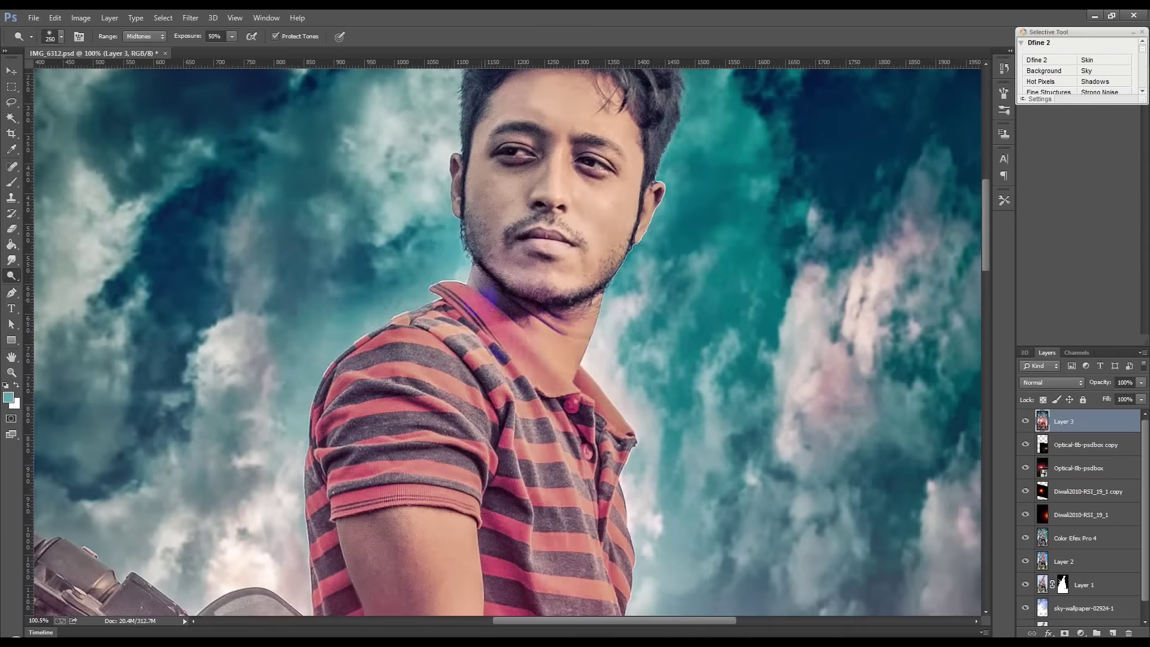
pyautogui.scroll(-2, 402, 428)
pyautogui.moveTo(436, 432); pyautogui.dragTo(419, 239)
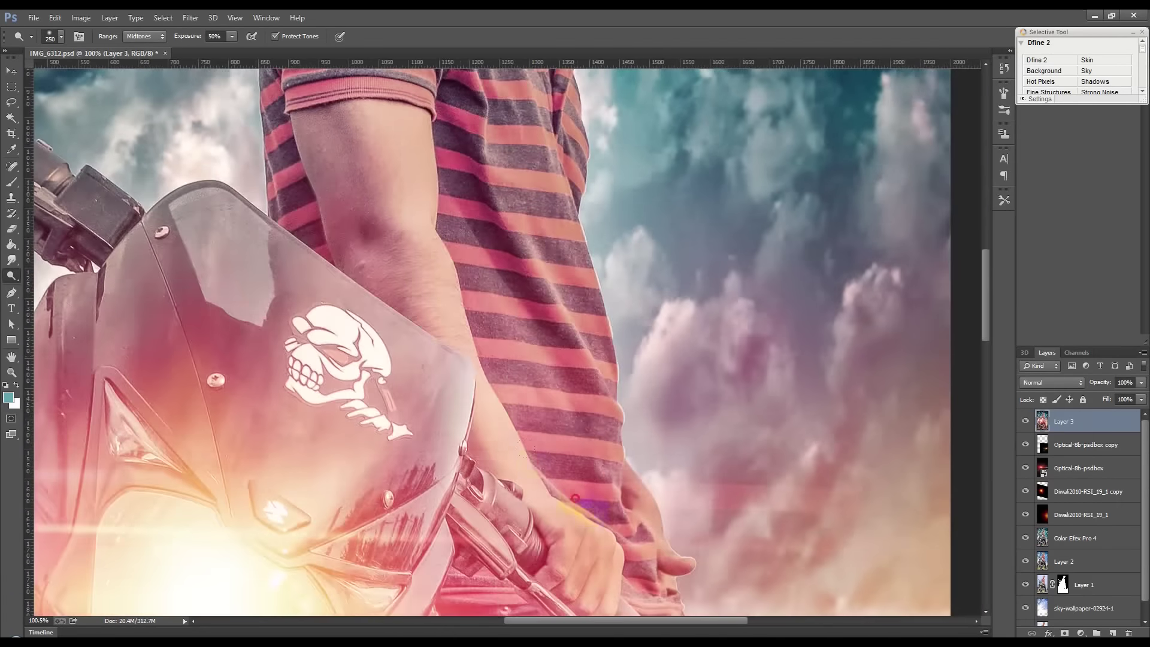
pyautogui.moveTo(593, 473); pyautogui.dragTo(513, 216)
pyautogui.scroll(-3, 609, 221)
pyautogui.scroll(-3, 579, 128)
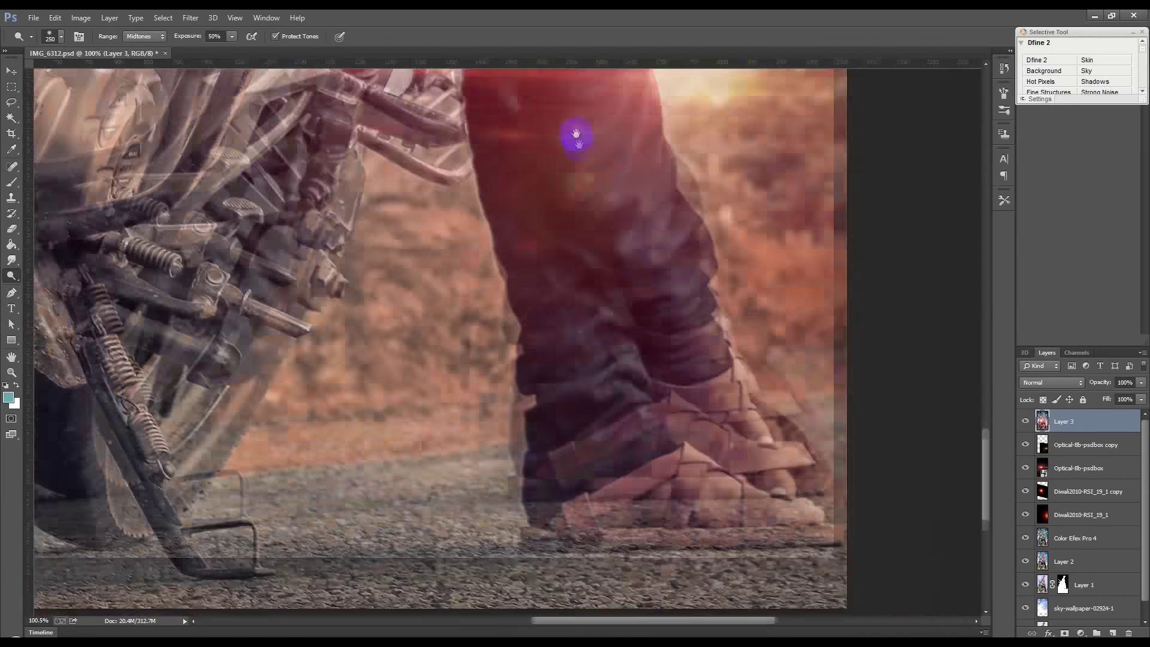
pyautogui.moveTo(656, 457); pyautogui.dragTo(773, 446)
pyautogui.hotkey('ctrl', '0')
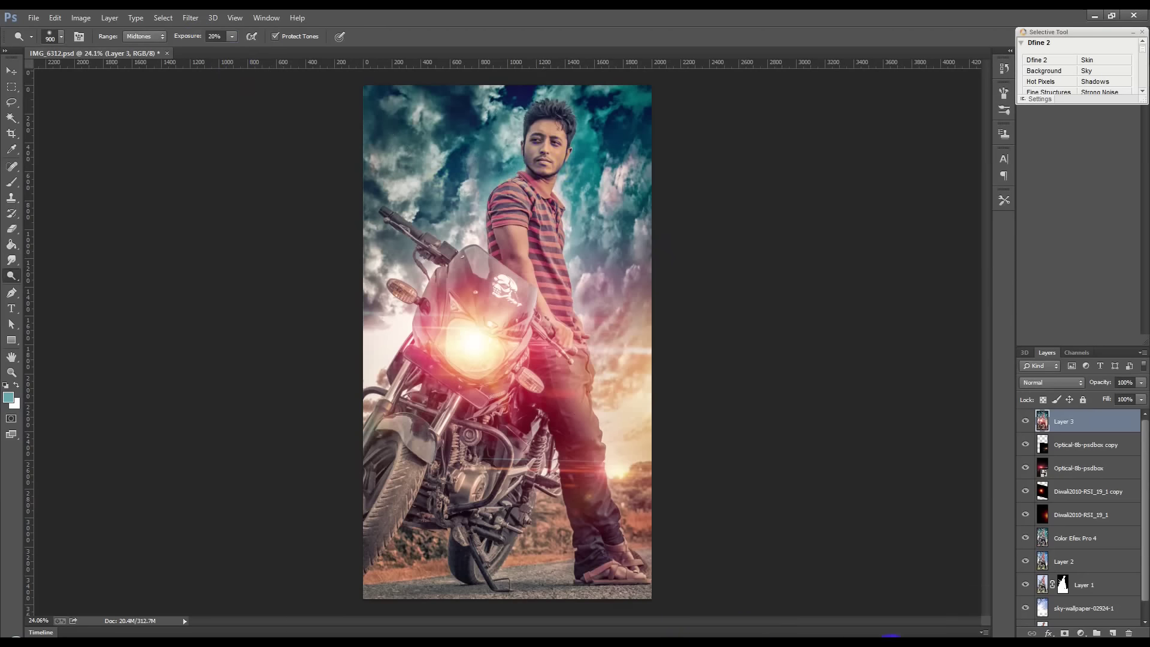
# Start a new white text layer near the photo's top-left.
pyautogui.scroll(2, 551, 393)
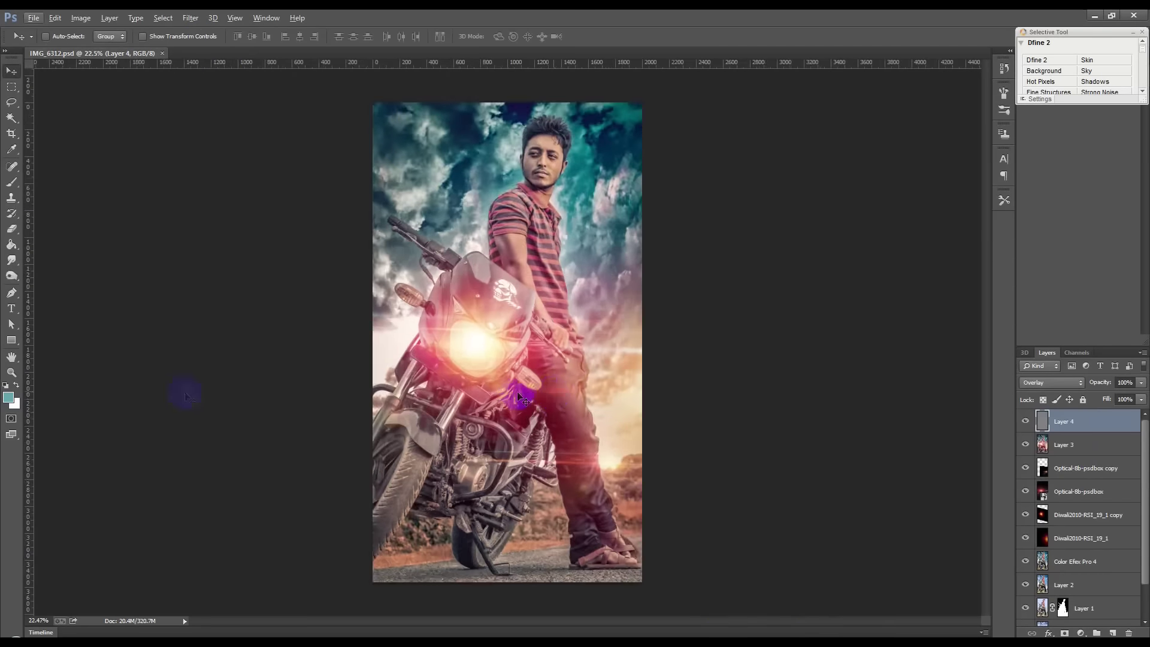
pyautogui.click(11, 308)
pyautogui.click(16, 385)
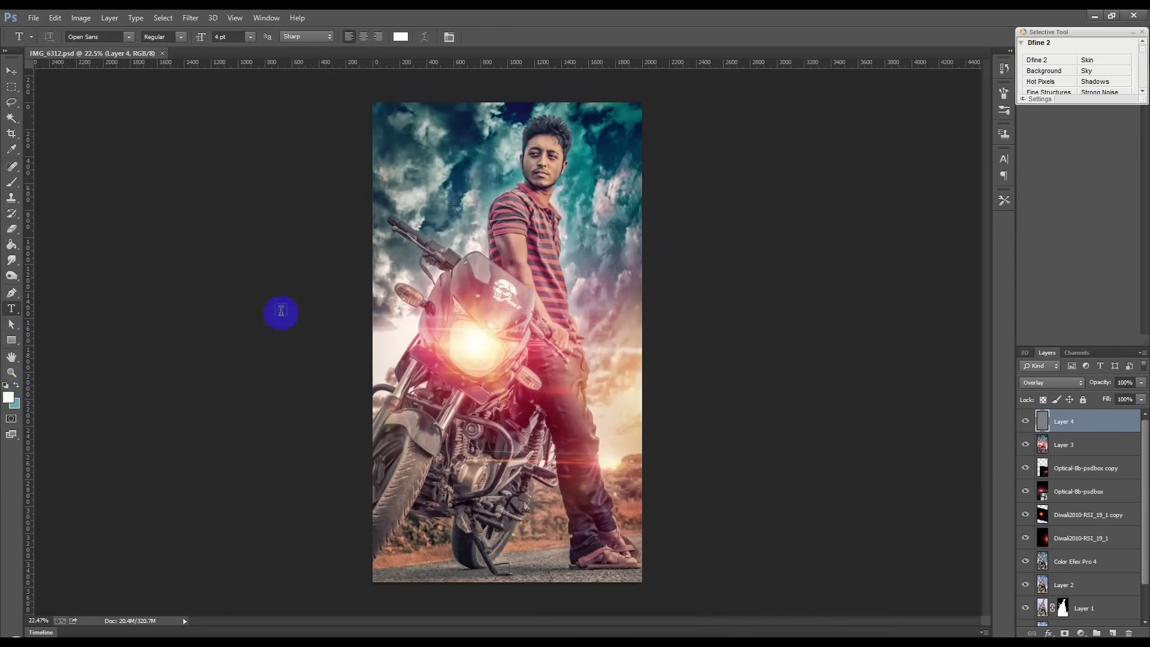
pyautogui.click(400, 141)
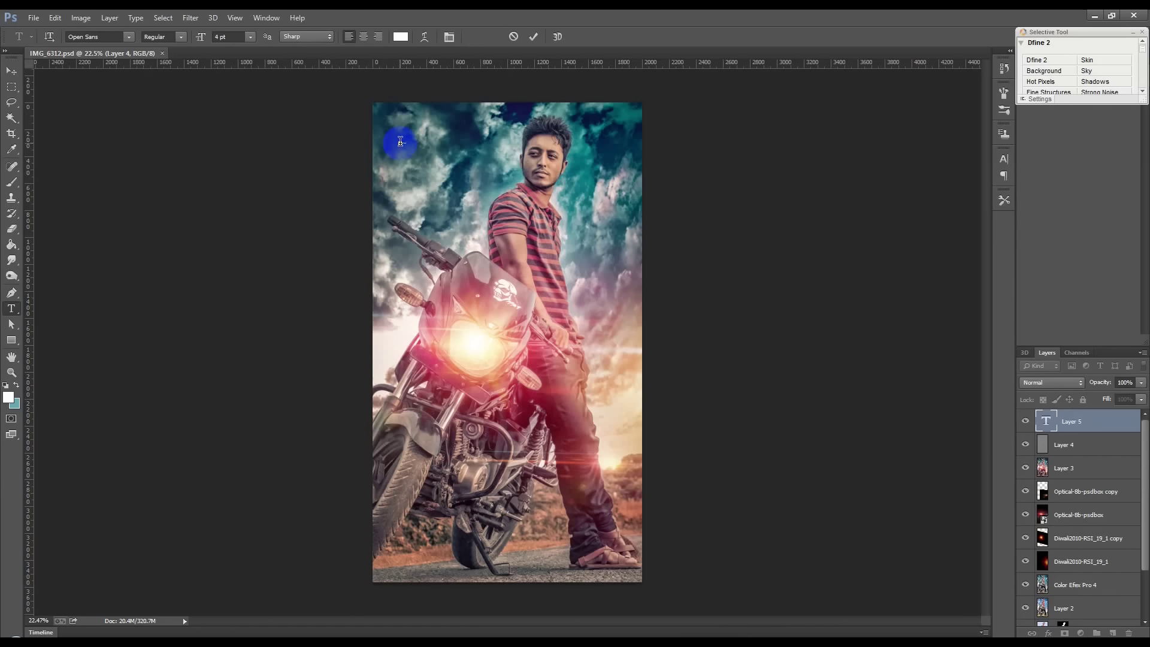
# Set the credit text to Opificio Neue at 82 pt.
pyautogui.moveTo(201, 37); pyautogui.dragTo(246, 48)
pyautogui.write('Photography By Sujon')
pyautogui.click(110, 36)
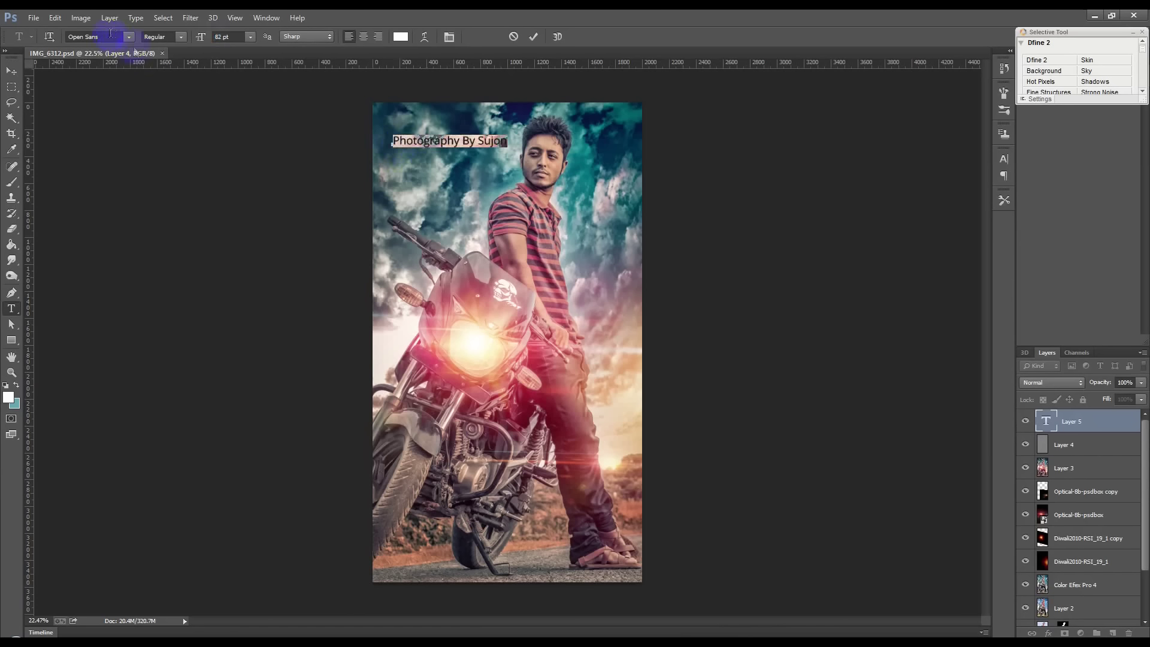
pyautogui.click(129, 37)
pyautogui.click(254, 107)
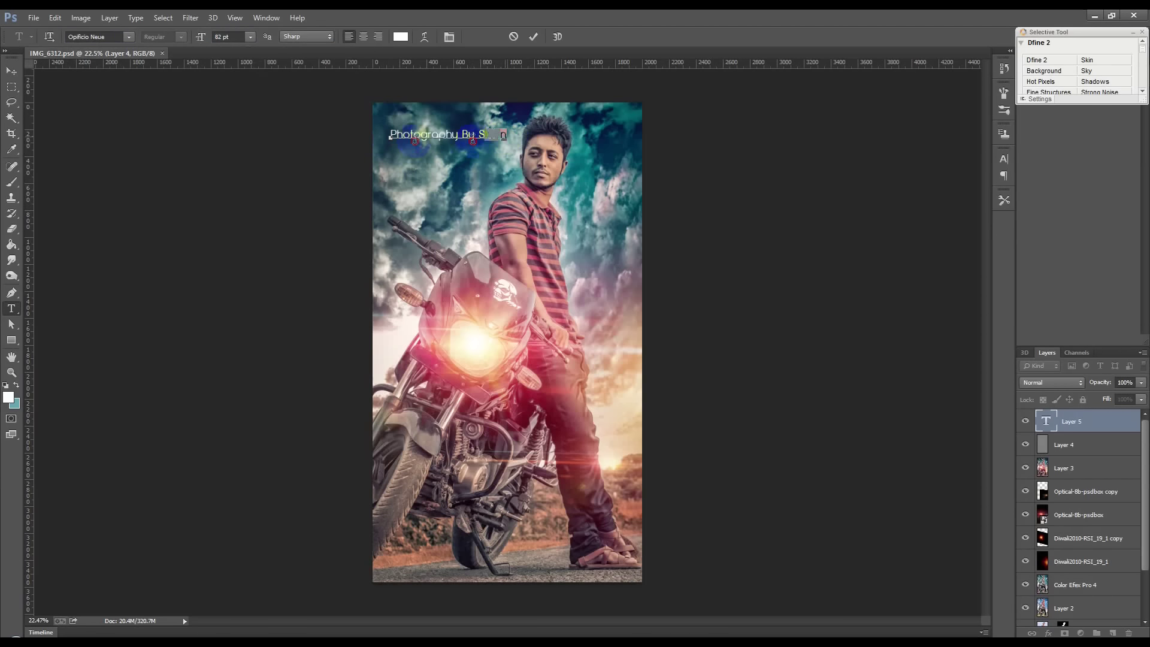
# Add the editor credit as a first line, above the photographer credit on a second line.
pyautogui.click(392, 132)
pyautogui.press('Return')
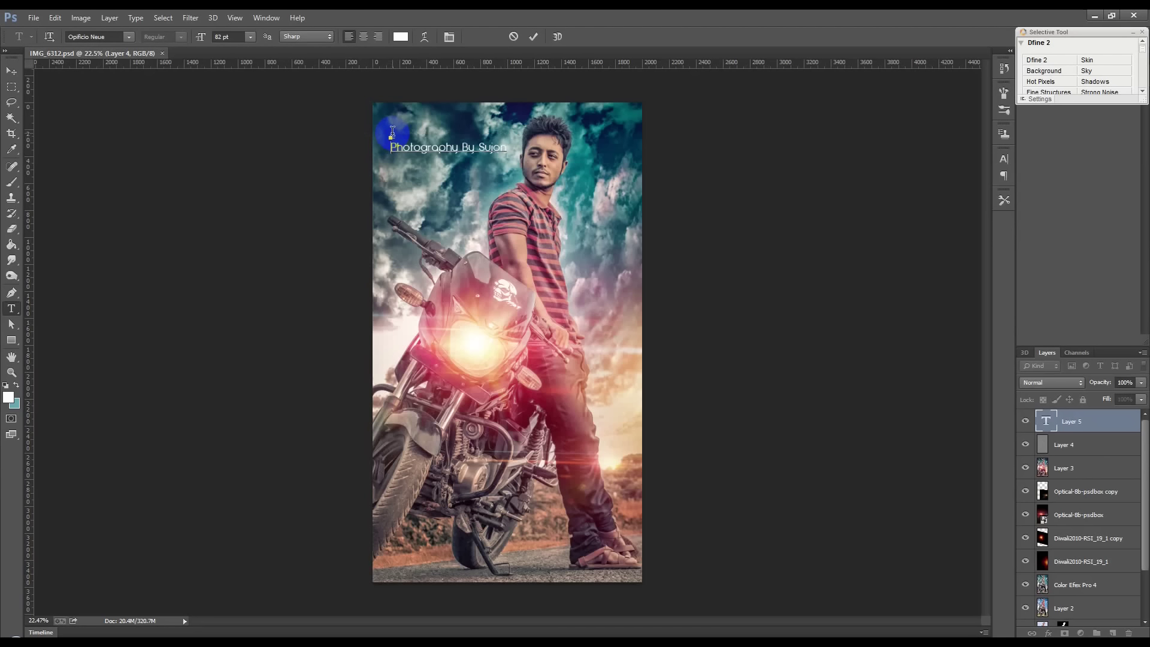
pyautogui.write('Edit B')
pyautogui.write('y ')
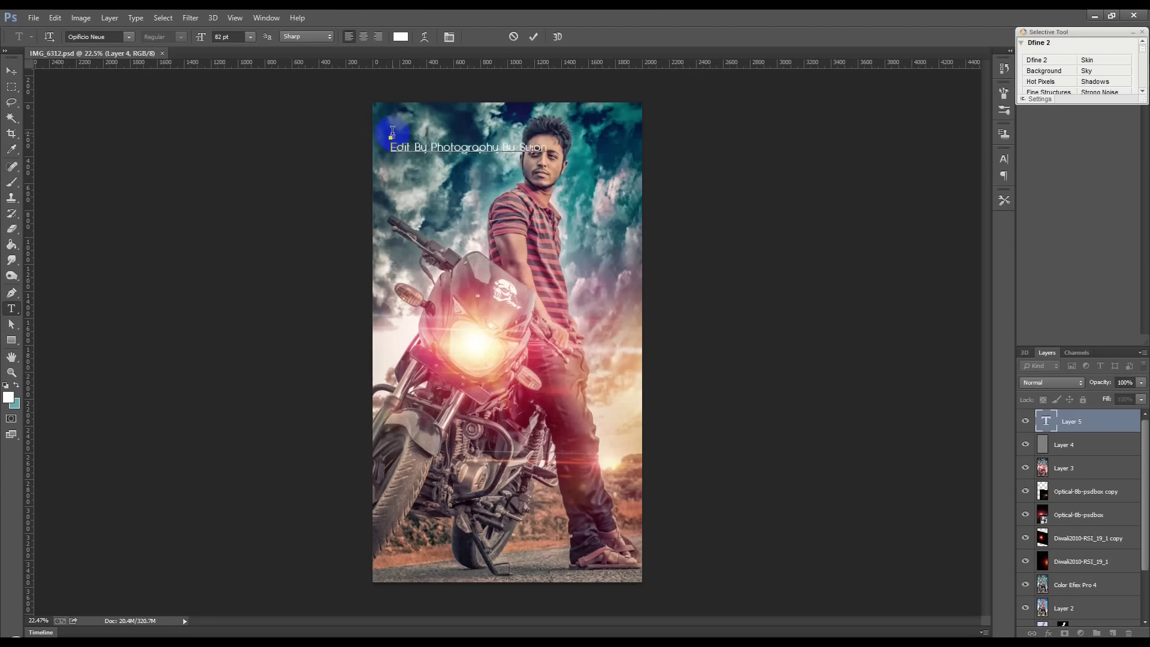
pyautogui.write('ss Has')
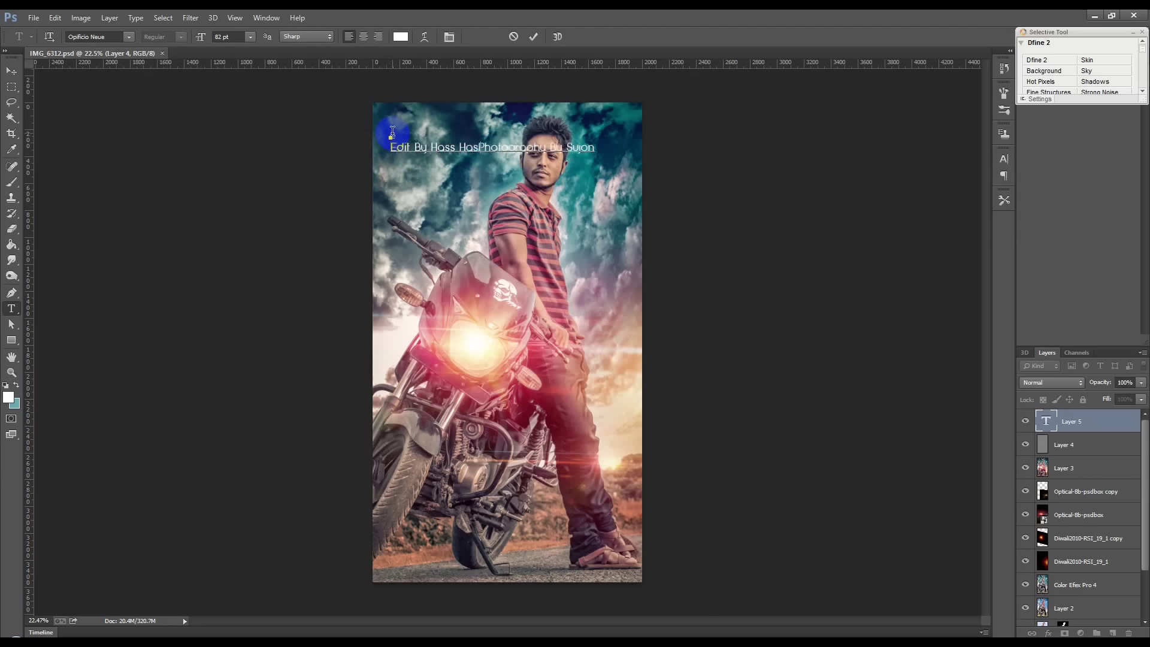
pyautogui.write('b')
pyautogui.press('Return')
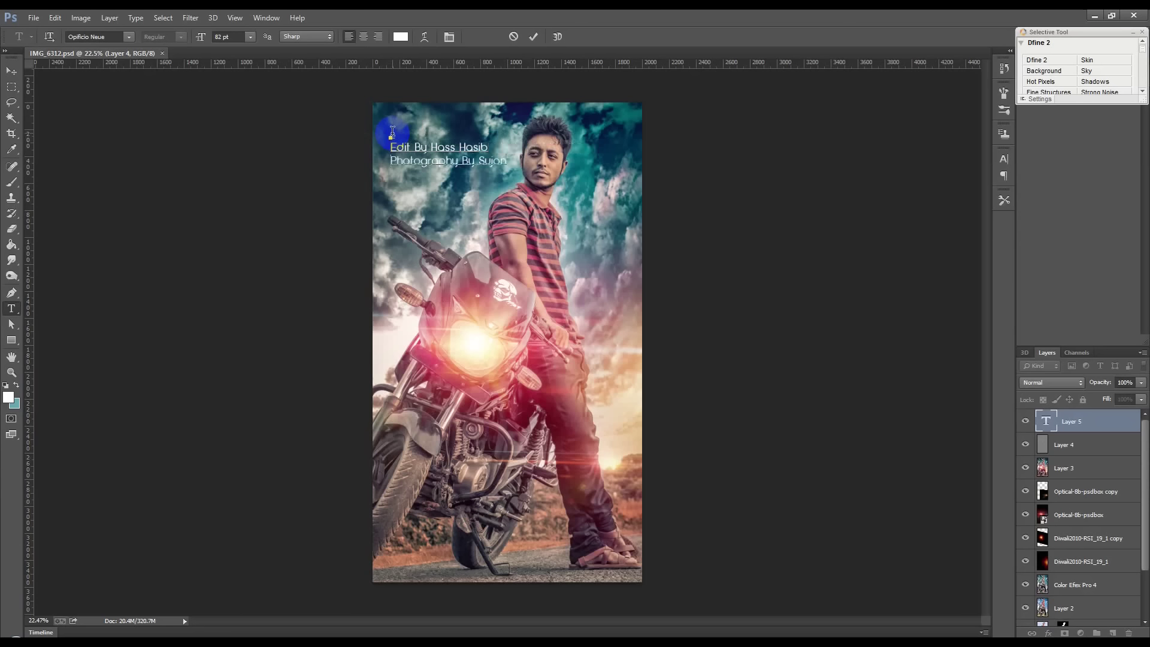
# Enlarge the first credit line and commit the text edits.
pyautogui.tripleClick(493, 148)
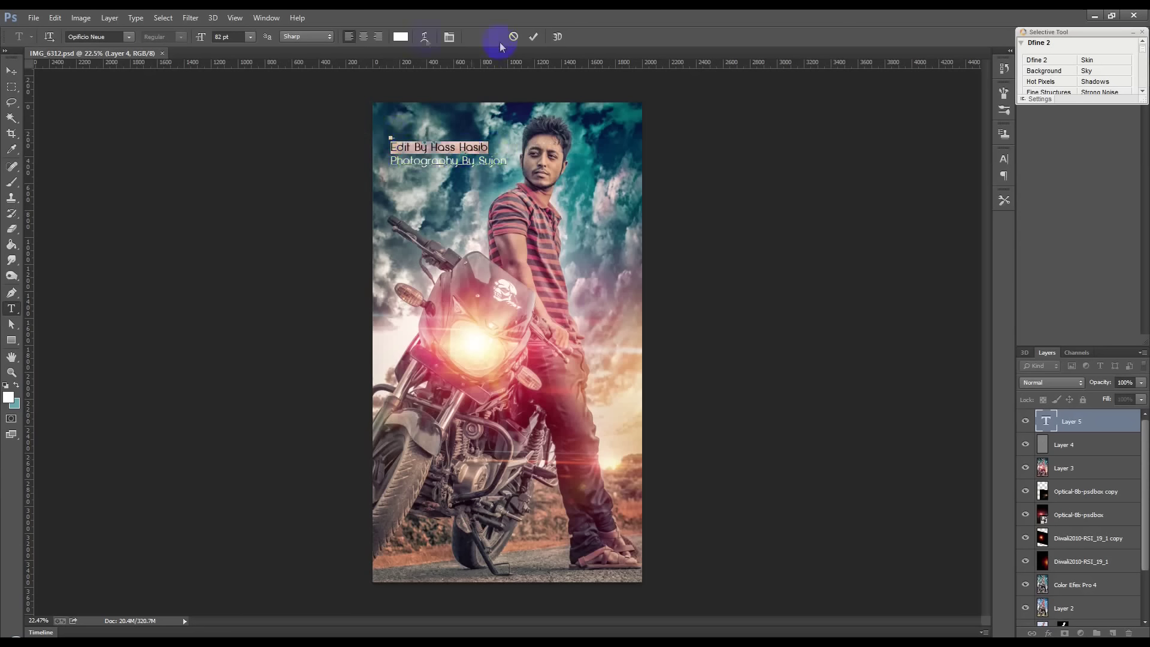
pyautogui.scroll(2, 226, 36)
pyautogui.scroll(3, 227, 36)
pyautogui.scroll(1, 227, 36)
pyautogui.click(535, 37)
pyautogui.click(11, 71)
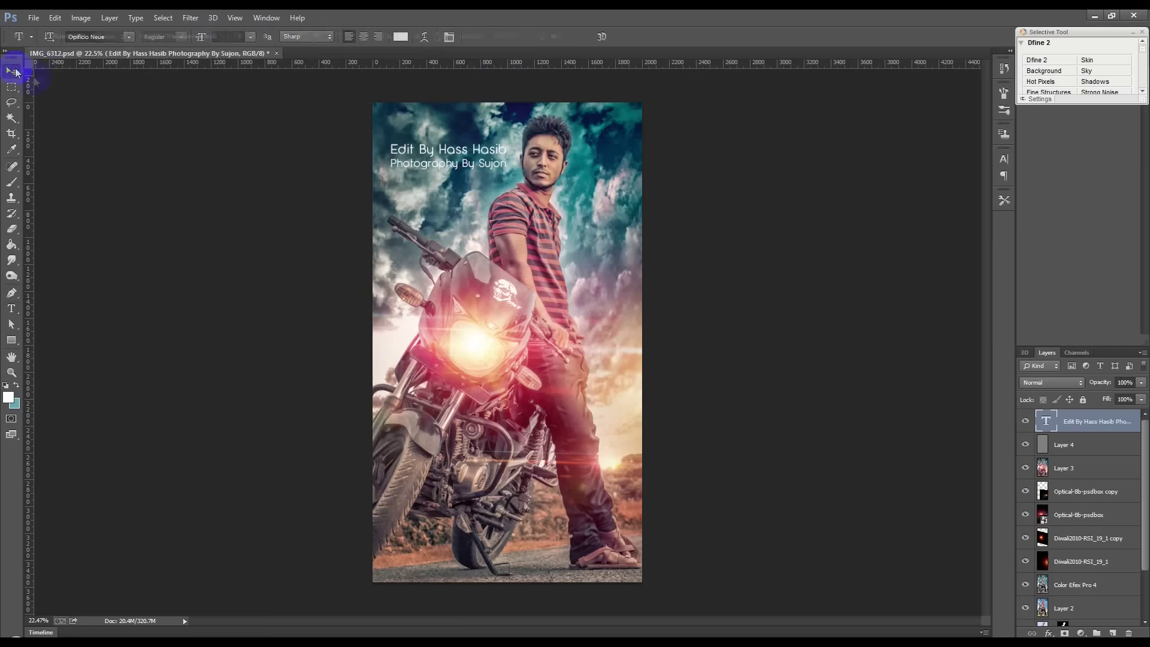
pyautogui.hotkey('ctrl', 't')
# Shrink the credit text, set it to Overlay blending, and move it to the bottom-left.
pyautogui.moveTo(505, 169)
pyautogui.mouseDown()
pyautogui.moveTo(459, 159)
pyautogui.moveTo(463, 142)
pyautogui.mouseUp()
pyautogui.press('Return')
pyautogui.click(1082, 381)
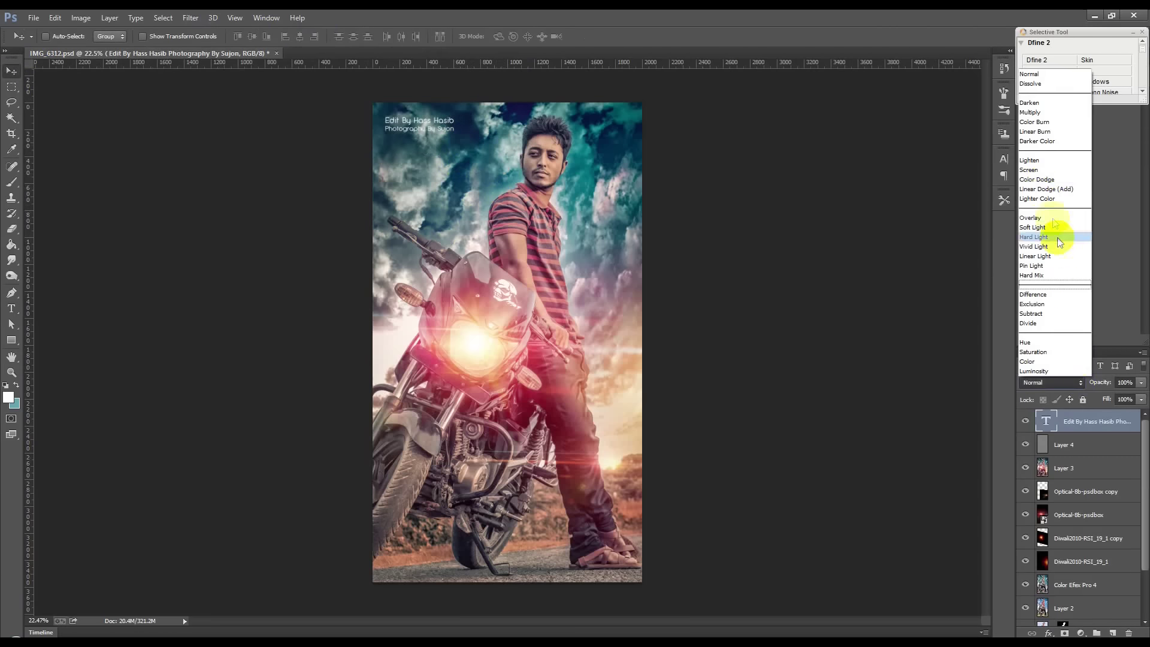
pyautogui.click(1058, 169)
pyautogui.moveTo(462, 136); pyautogui.dragTo(490, 575)
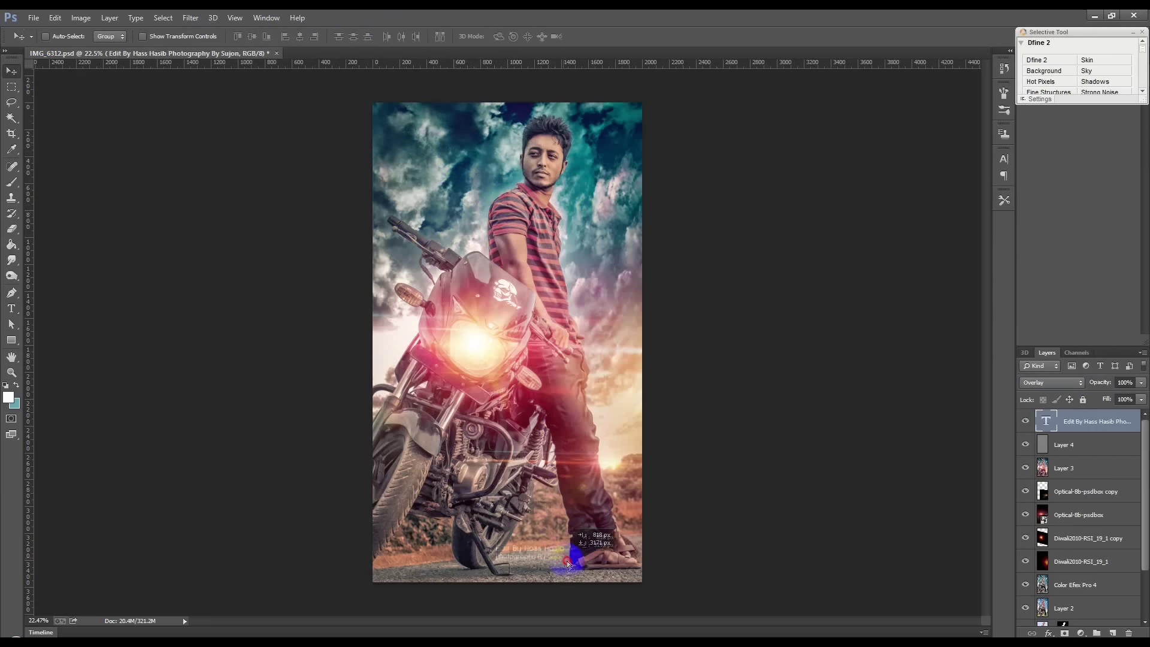